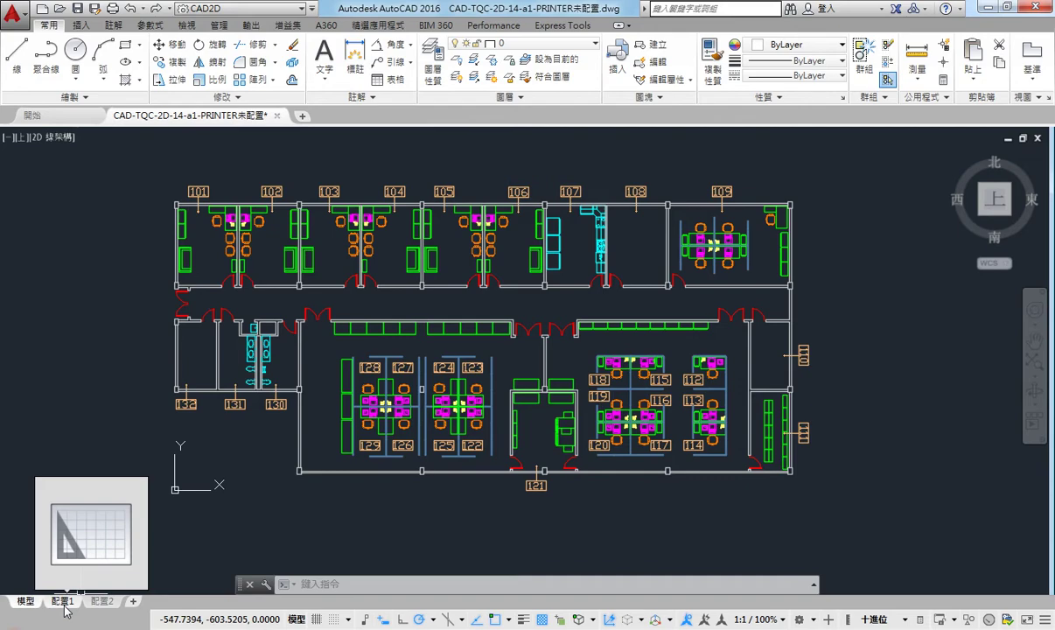
- On 配置1, pull the viewport's top-right corner inward to crop the plan's right side, then return to Model
left_click(63, 601)
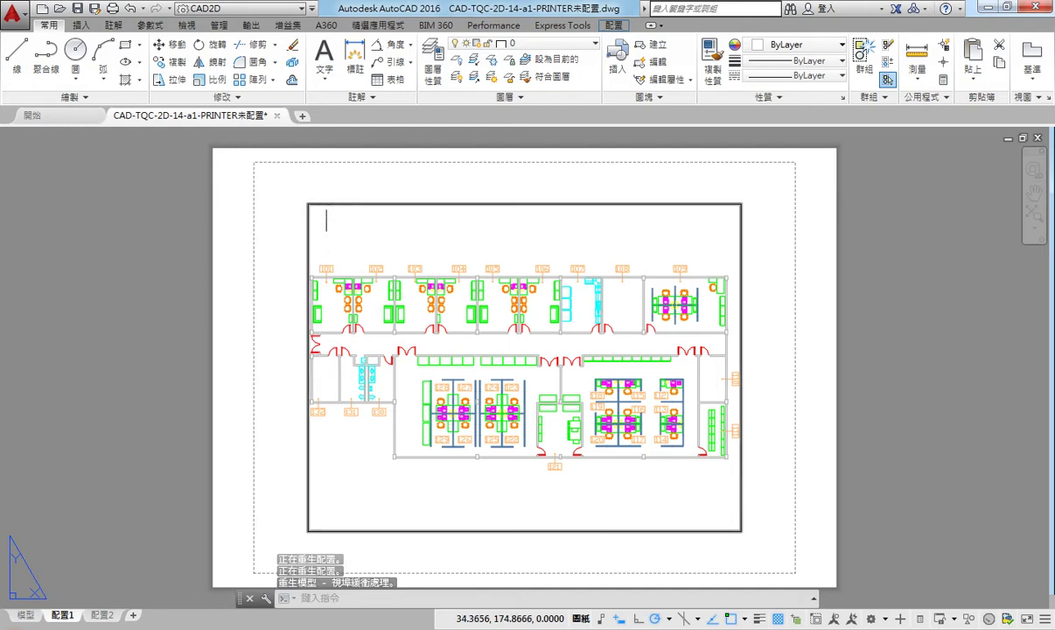
left_click(307, 203)
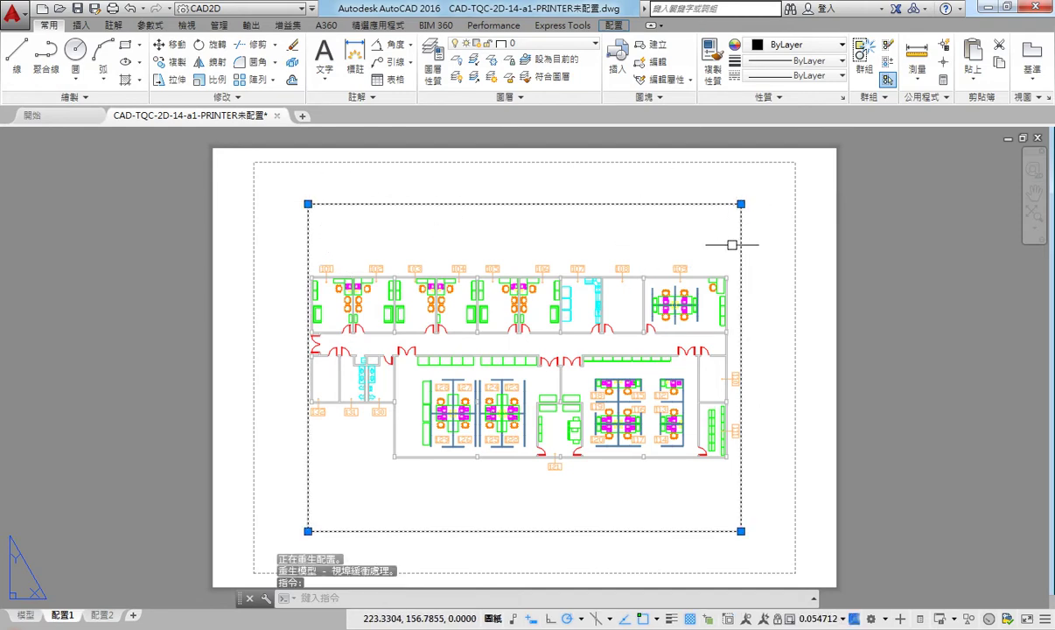
left_click(741, 203)
left_click(621, 277)
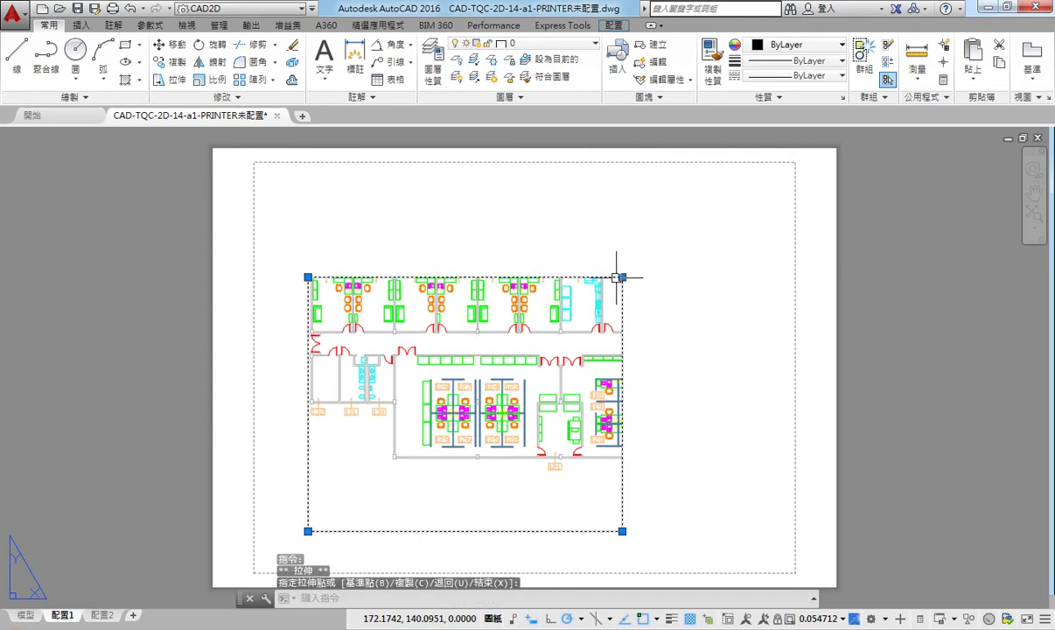
left_click(622, 277)
left_click(687, 249)
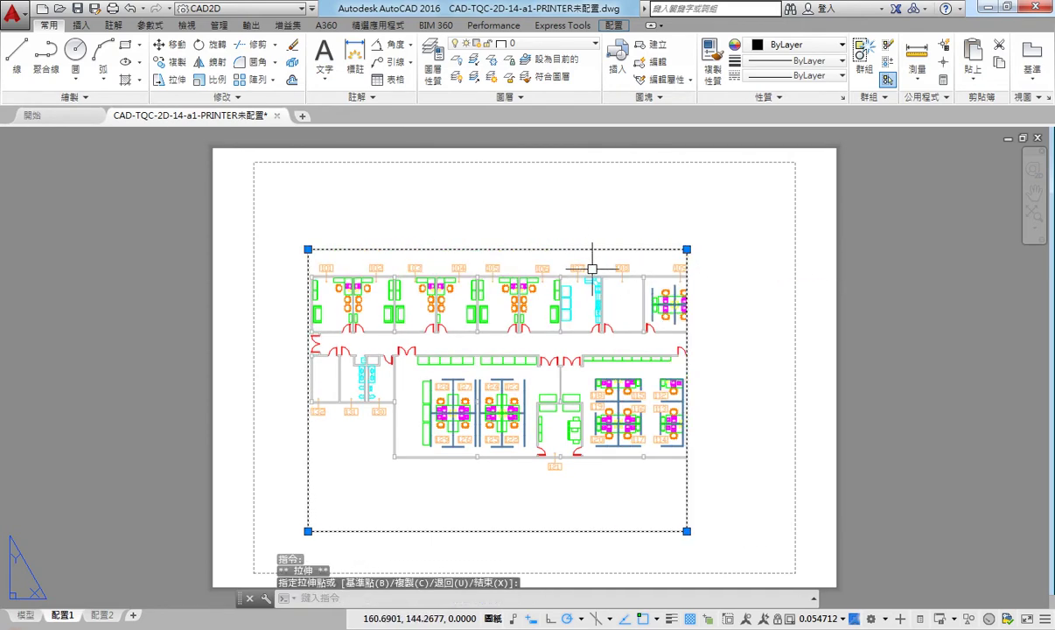
key("Escape")
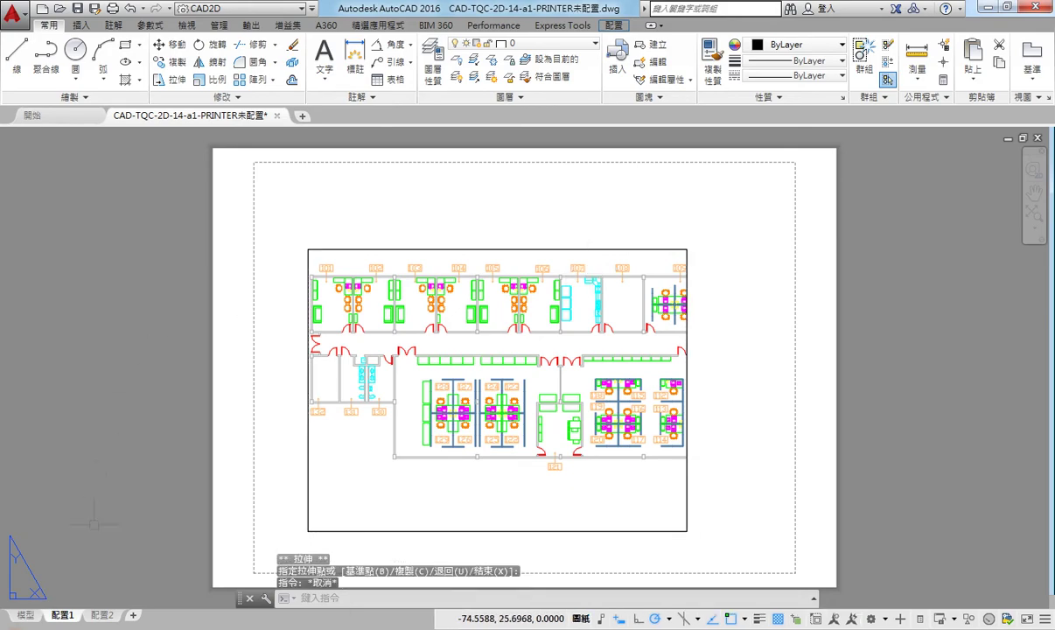
left_click(25, 615)
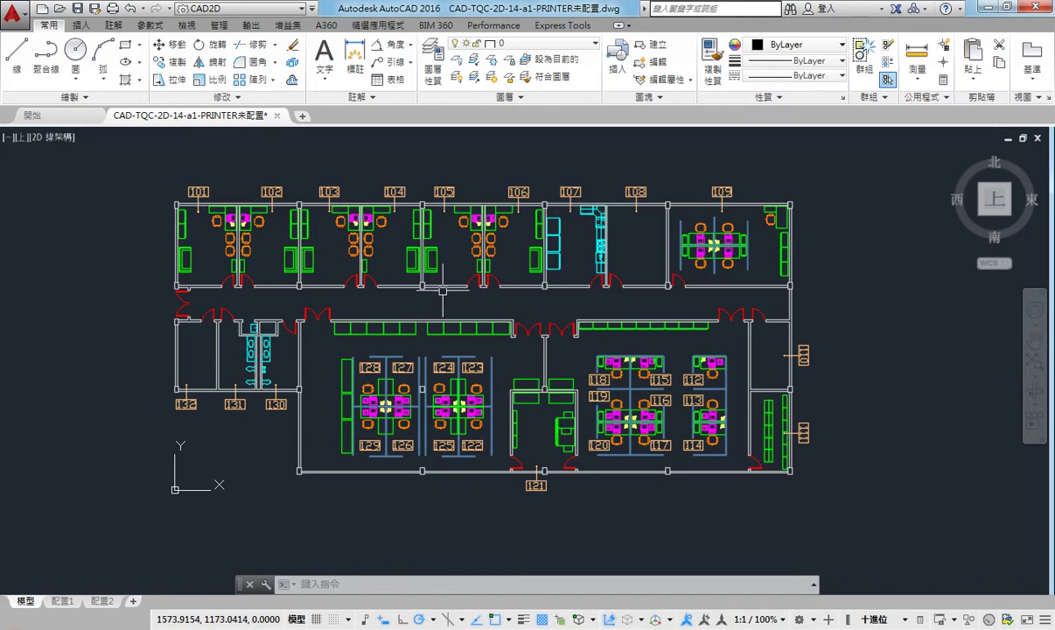
scroll(442, 289, "down", 4)
scroll(429, 299, "down", 6)
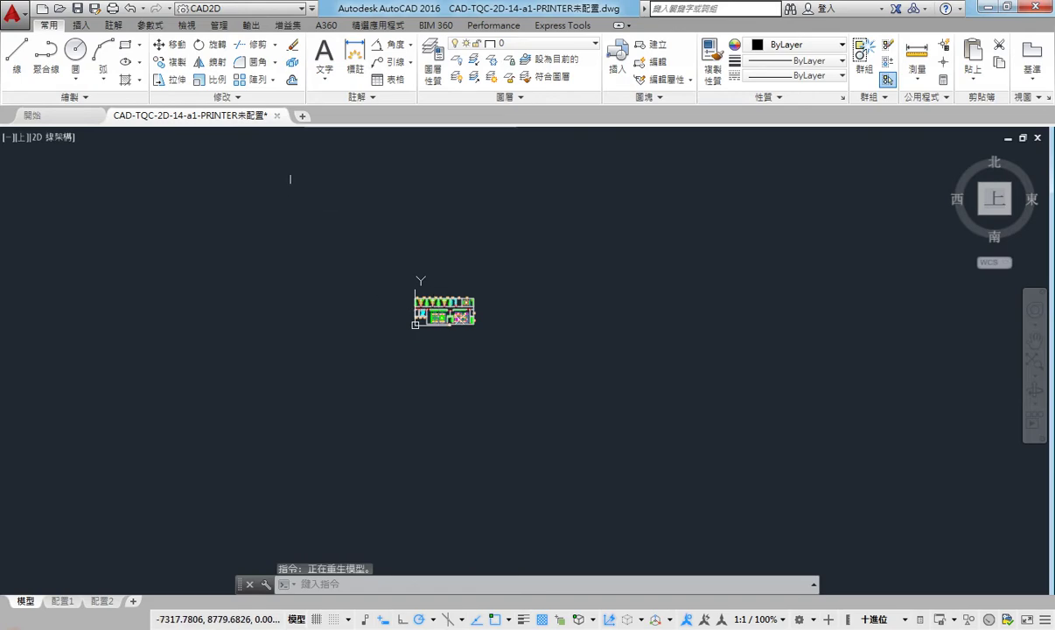
left_click(44, 13)
left_click(750, 447)
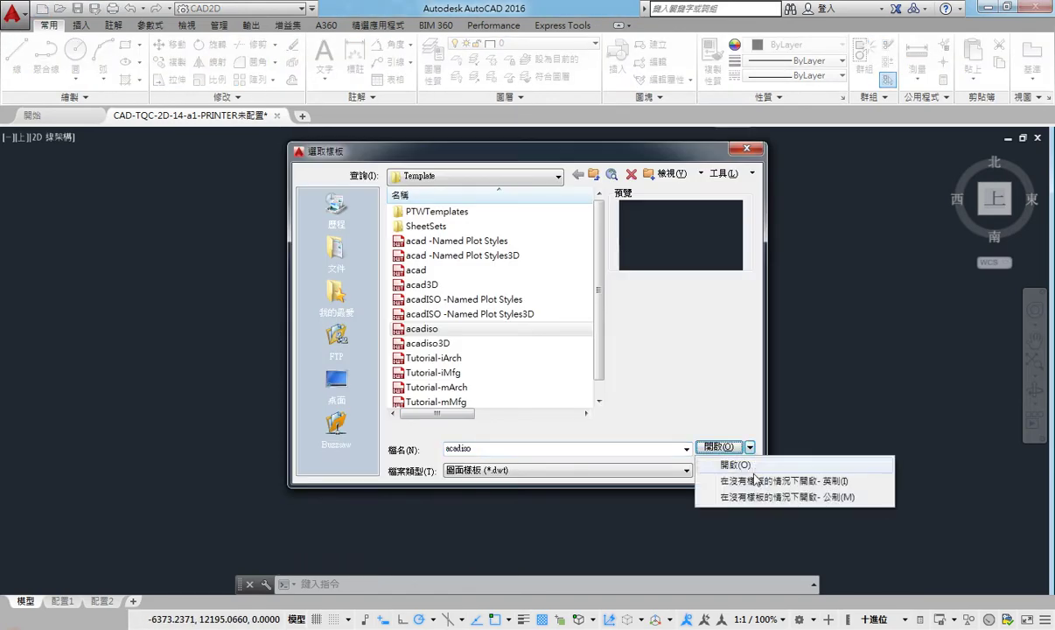
left_click(755, 496)
key("Escape")
key("Escape")
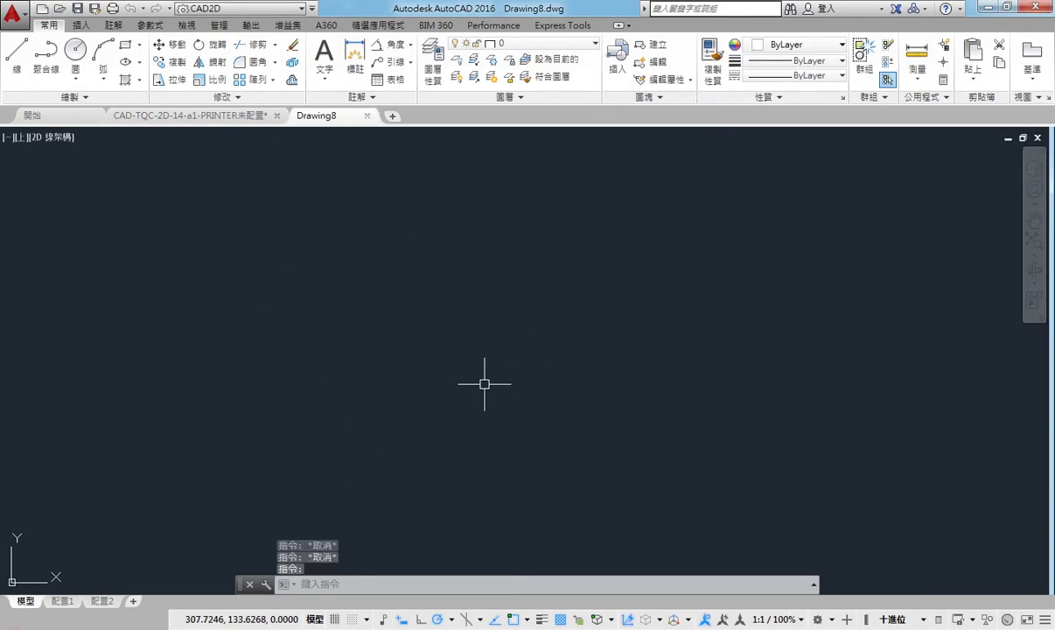
scroll(483, 383, "down", 8)
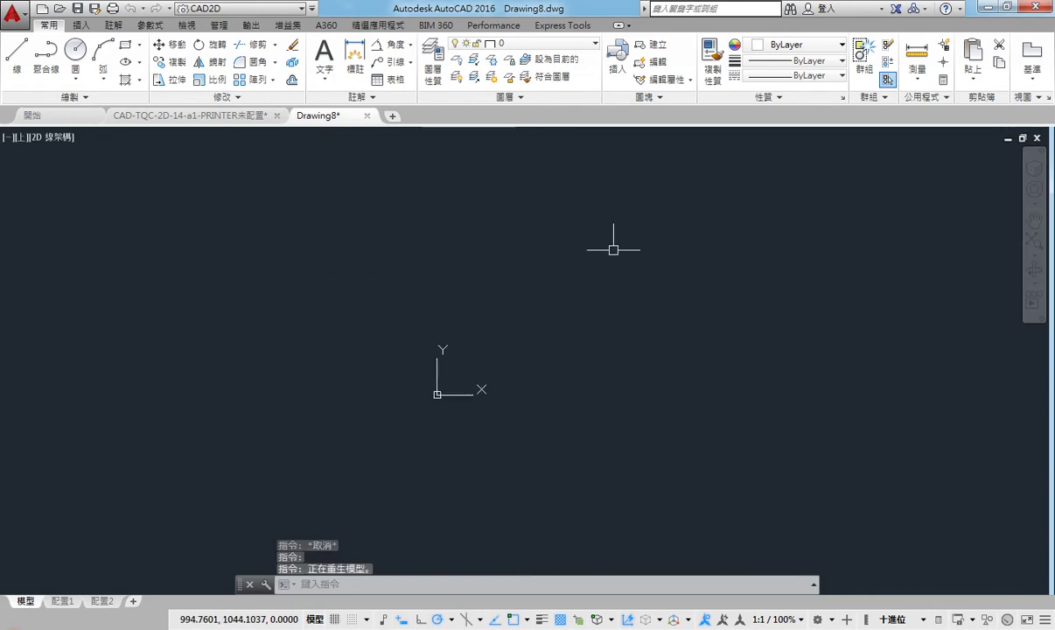
scroll(541, 304, "up", 5)
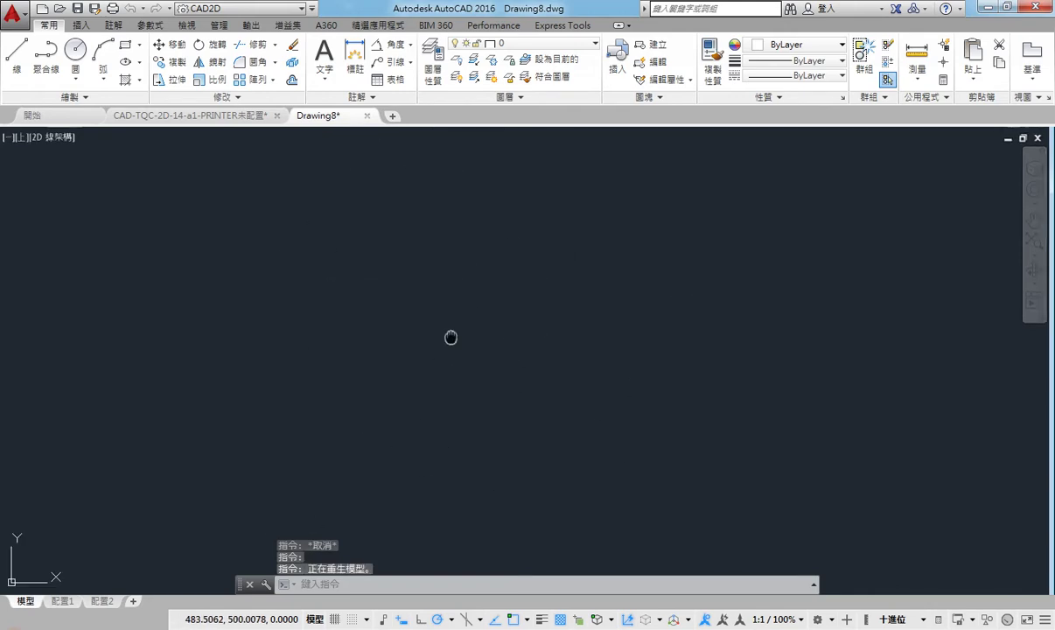
left_click(366, 116)
left_click(551, 356)
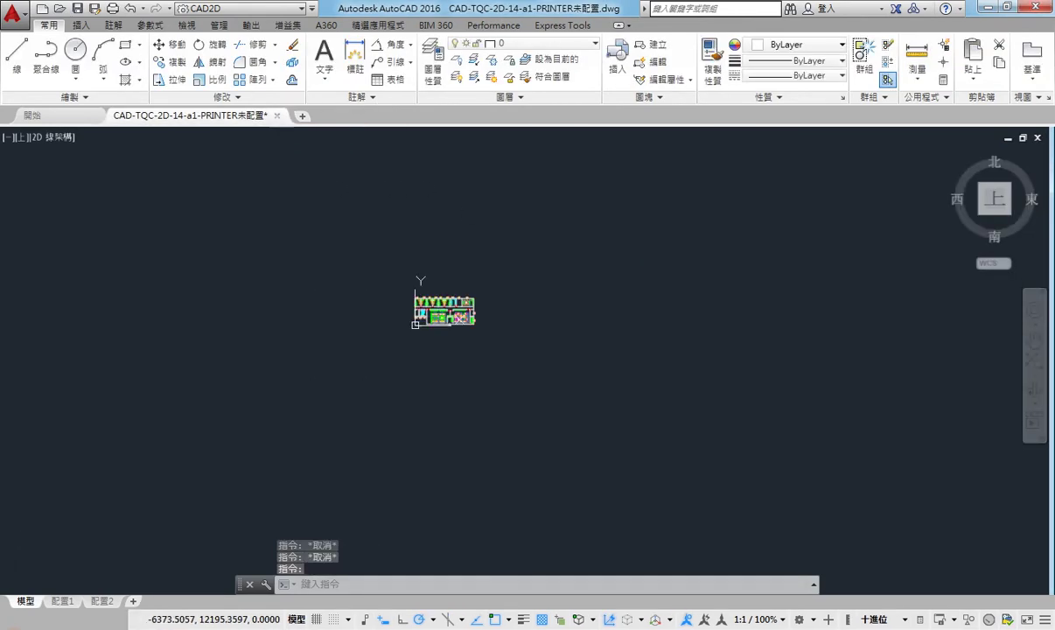
scroll(437, 281, "up", 7)
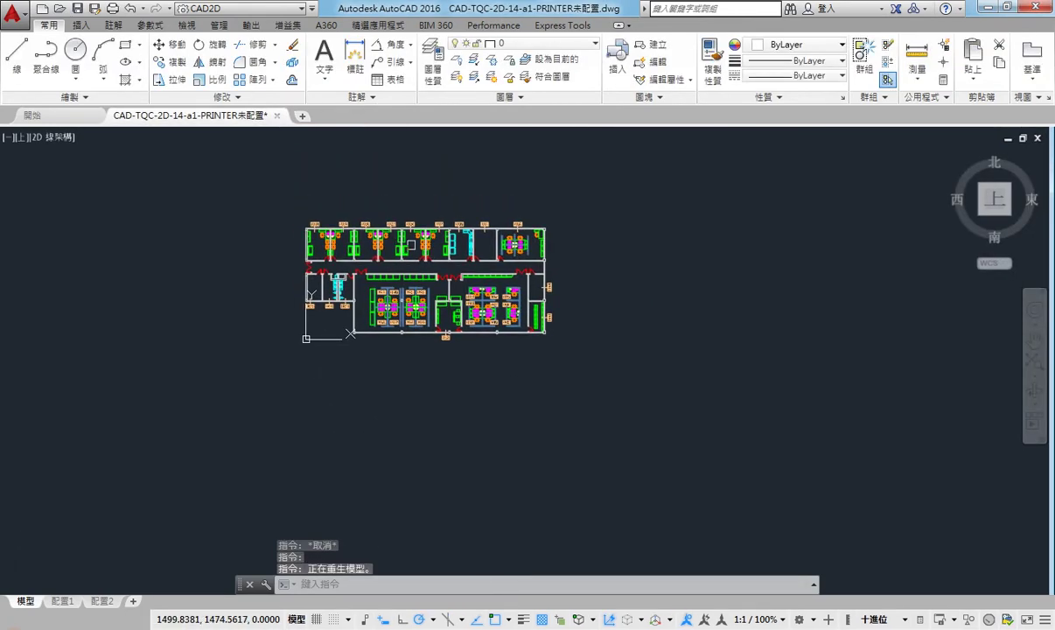
scroll(434, 282, "up", 3)
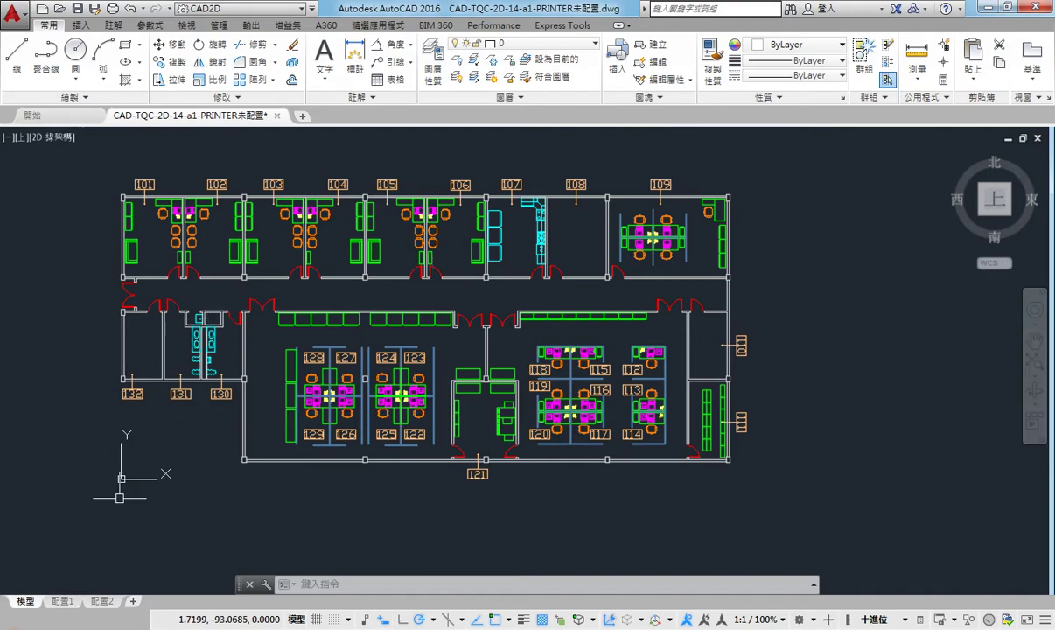
- Toggle from 配置1 to Model and back to 配置1 to show the cropped floor-plan viewport
left_click(63, 602)
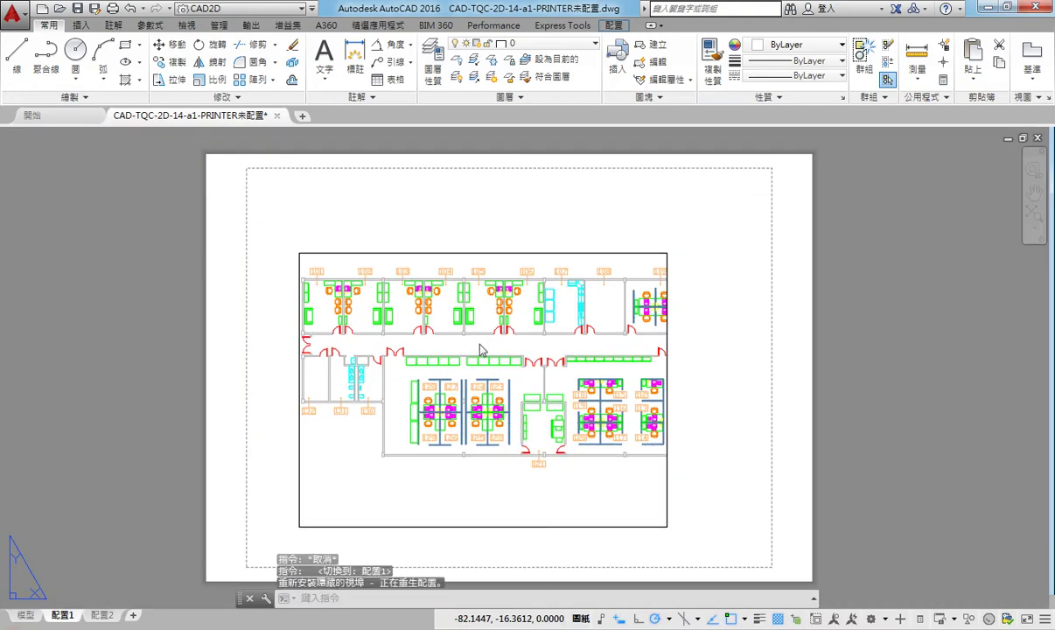
left_click(26, 615)
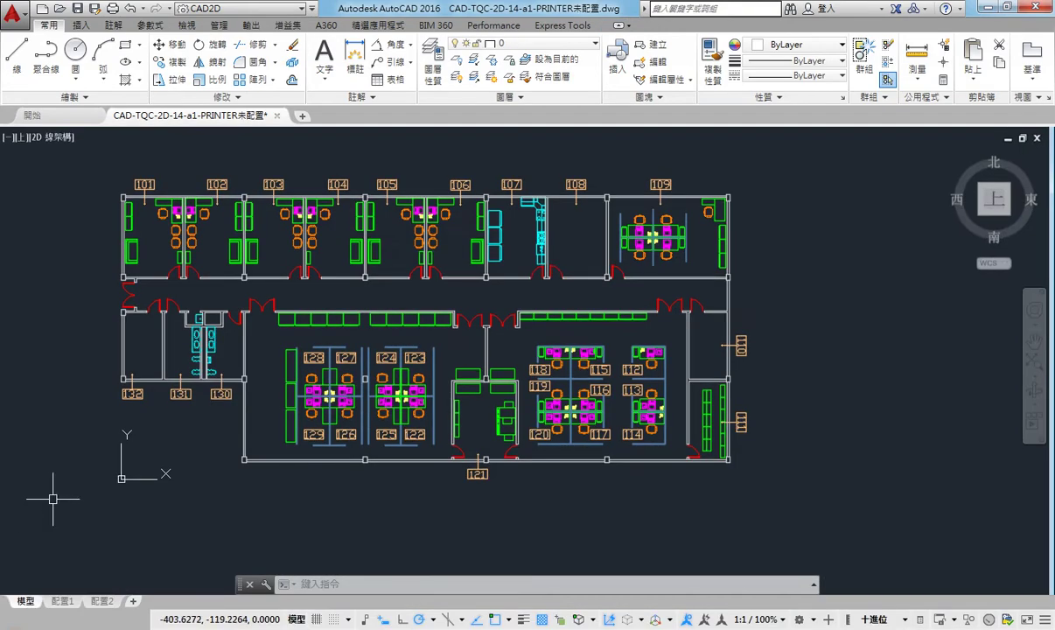
left_click(70, 603)
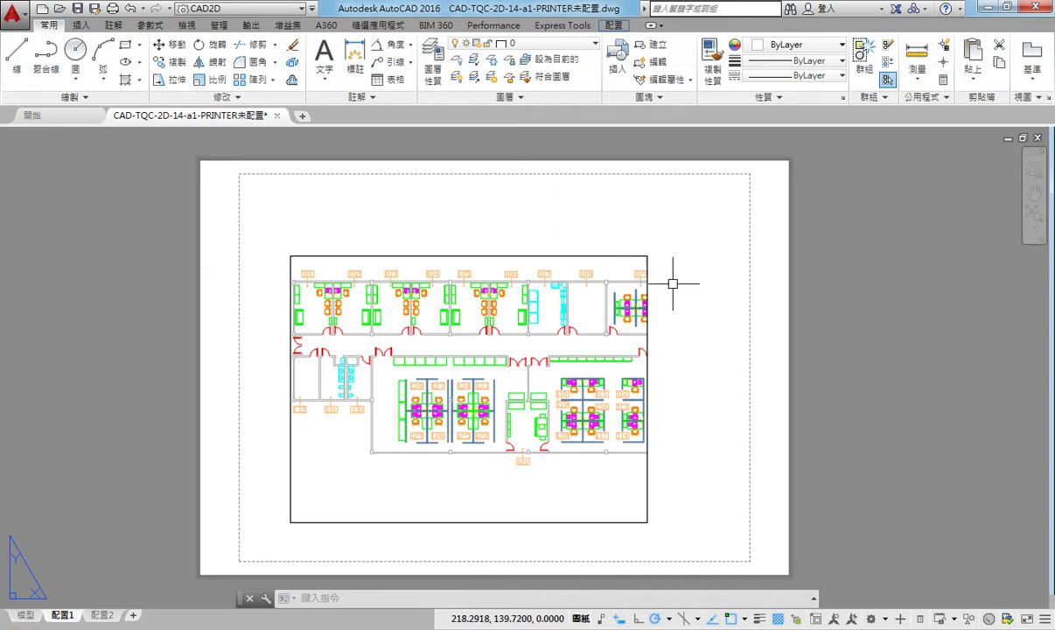
left_click(232, 627)
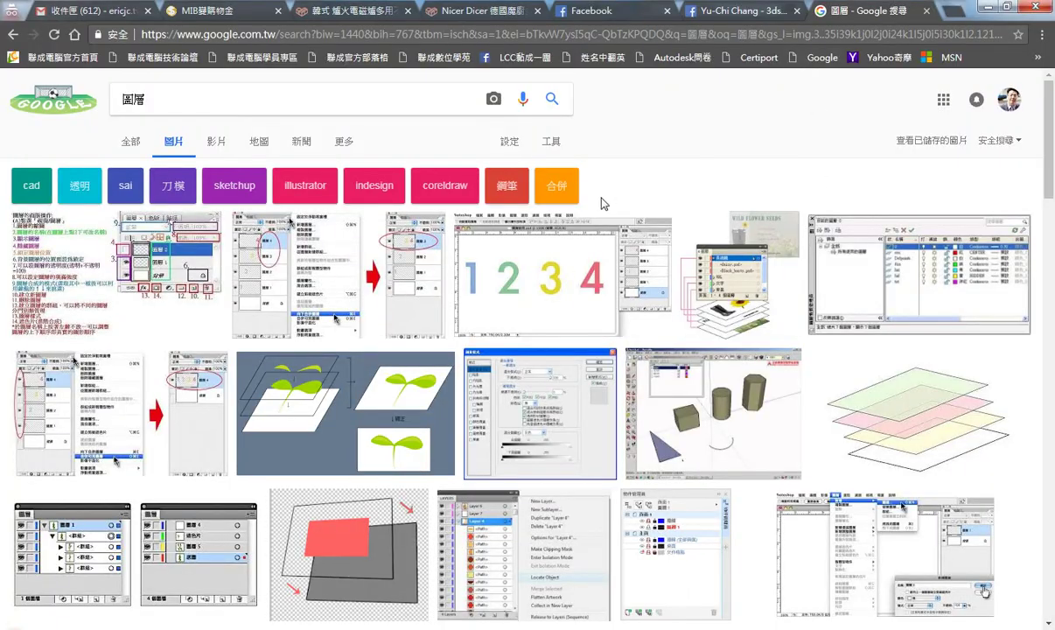
scroll(398, 342, "down", 3)
scroll(380, 376, "down", 2)
left_click(382, 364)
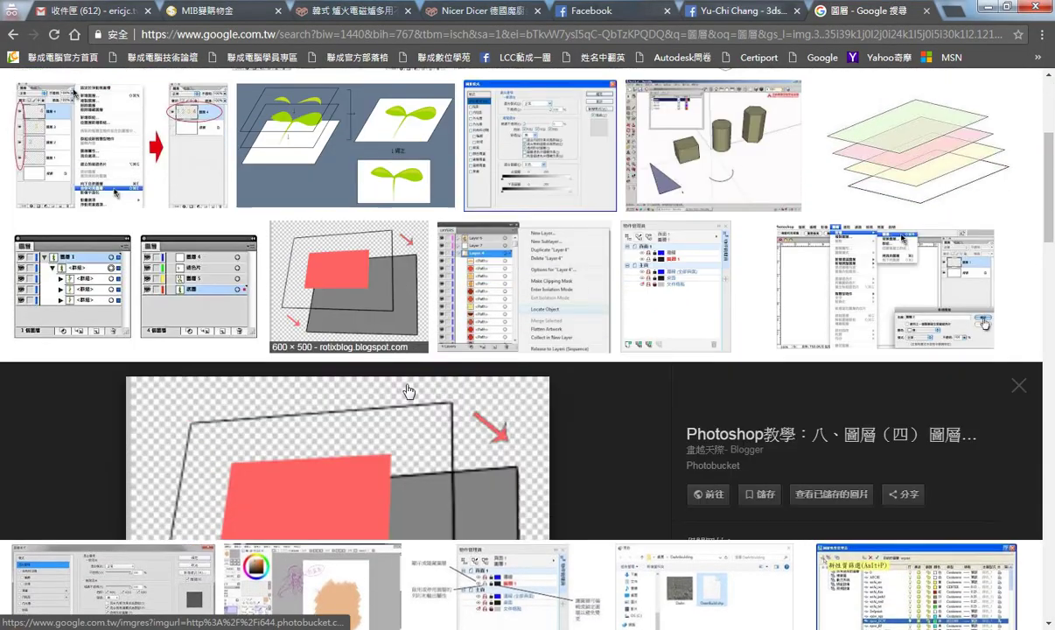
scroll(525, 297, "up", 1)
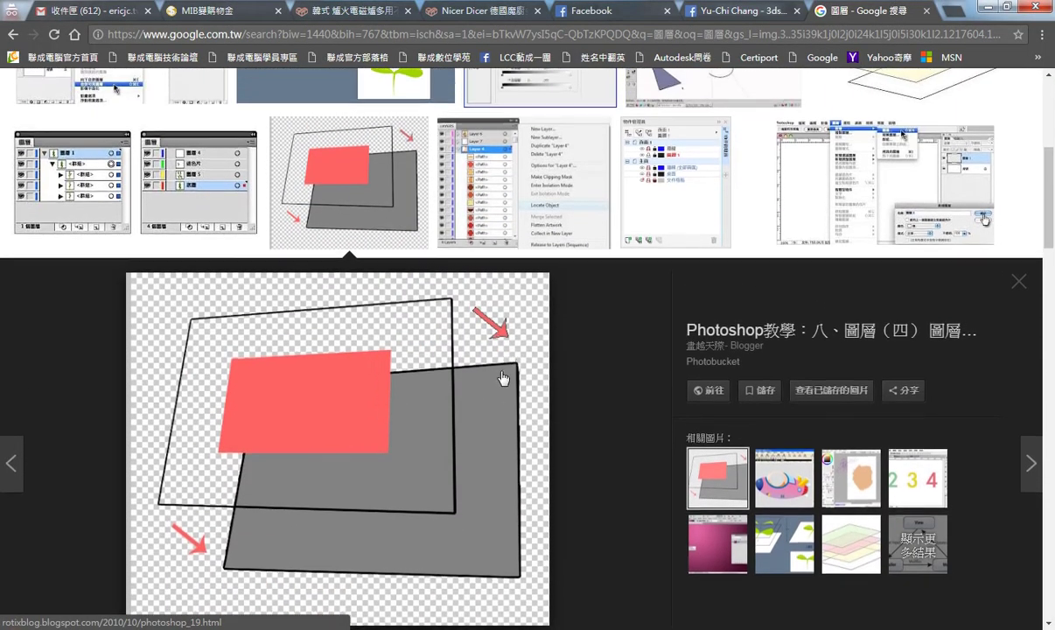
scroll(477, 363, "down", 2)
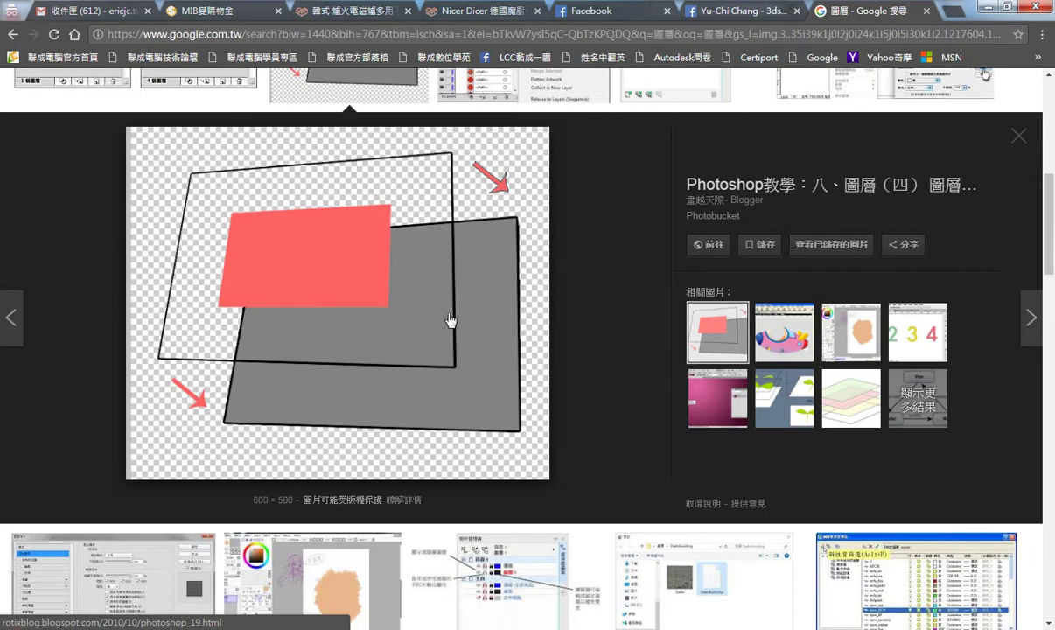
scroll(286, 207, "up", 2)
scroll(830, 119, "up", 1)
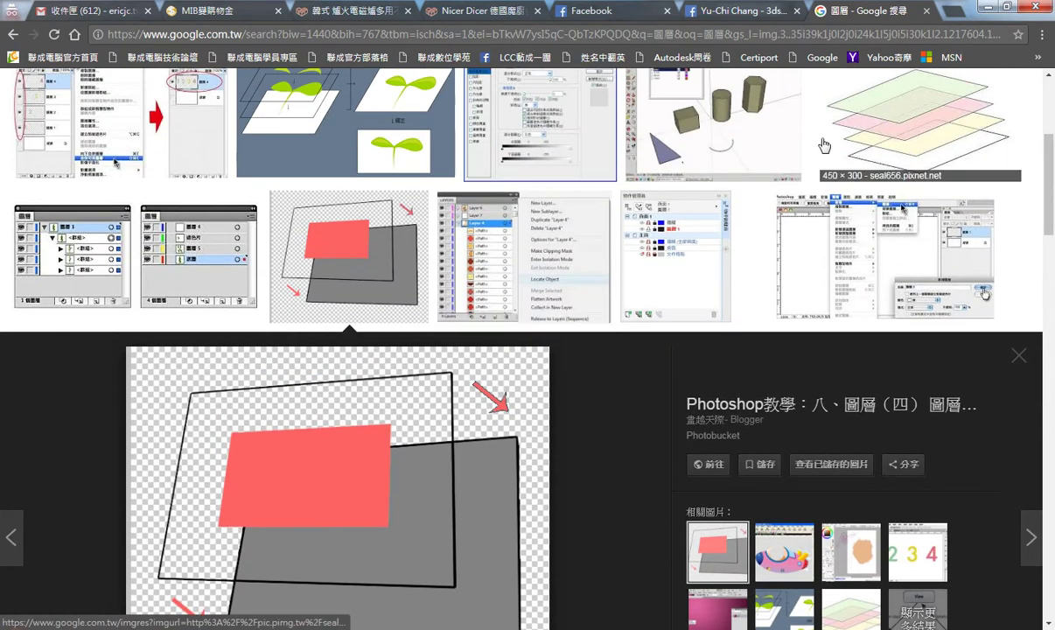
left_click(874, 119)
scroll(437, 350, "down", 2)
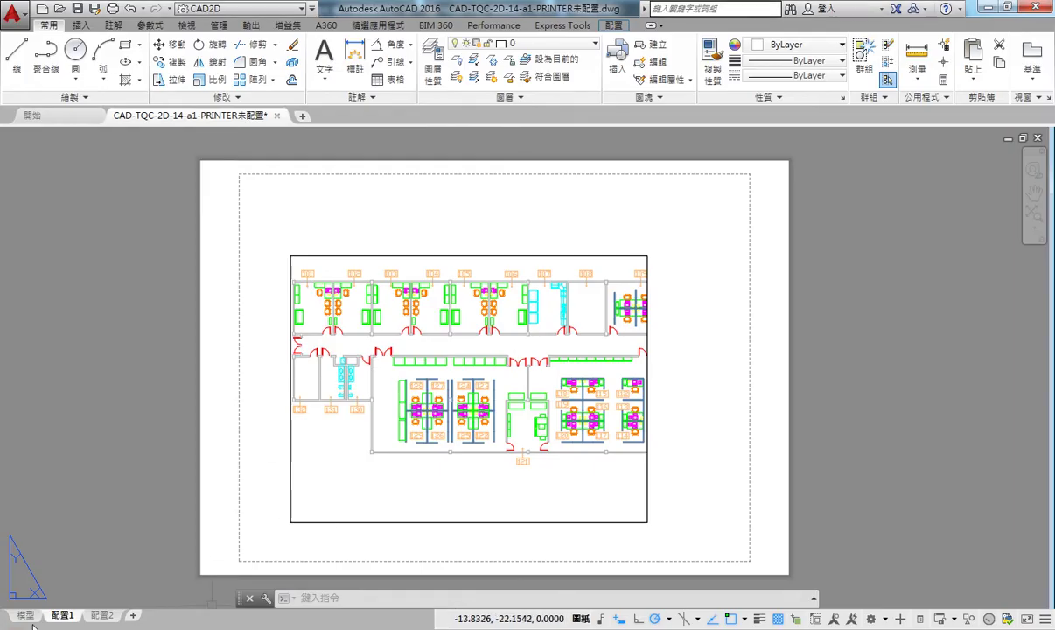
- Draw a small circle left of the plan's bottom in model space, then view it on 配置1
left_click(26, 614)
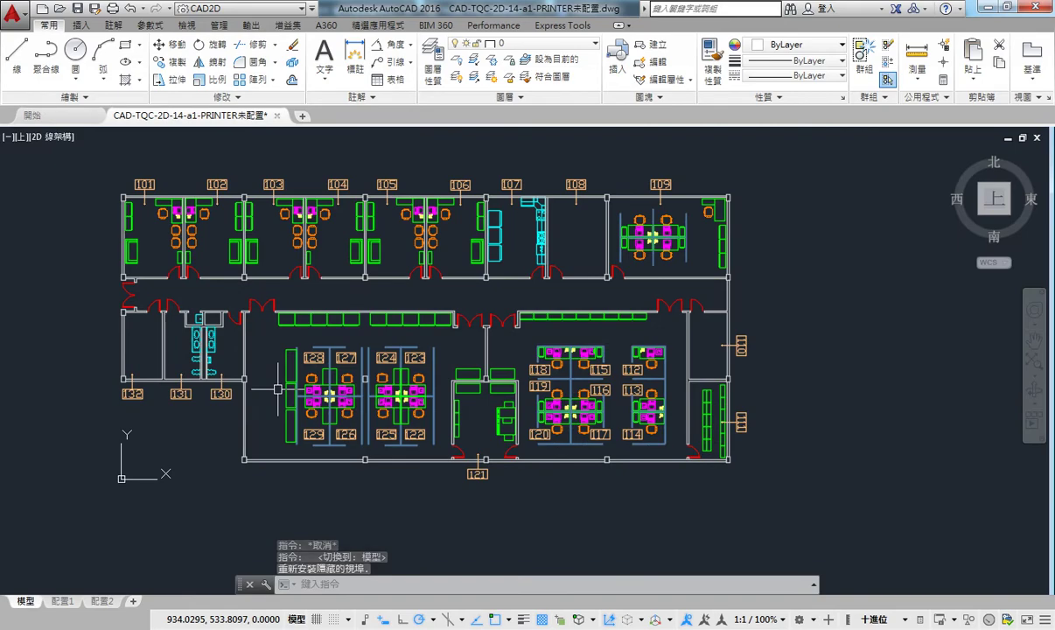
left_click(62, 601)
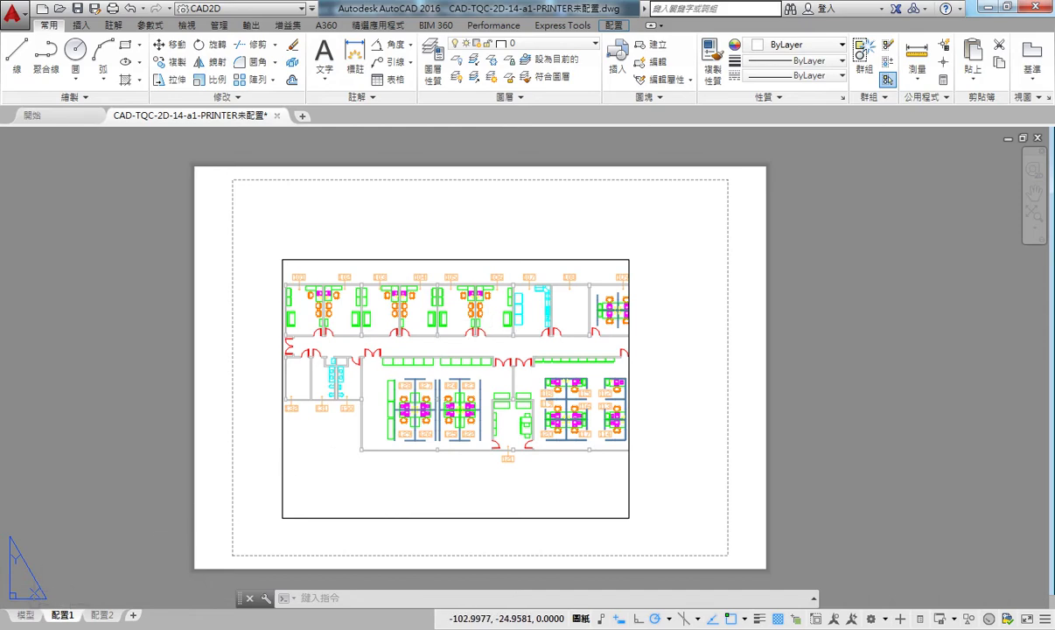
left_click(25, 615)
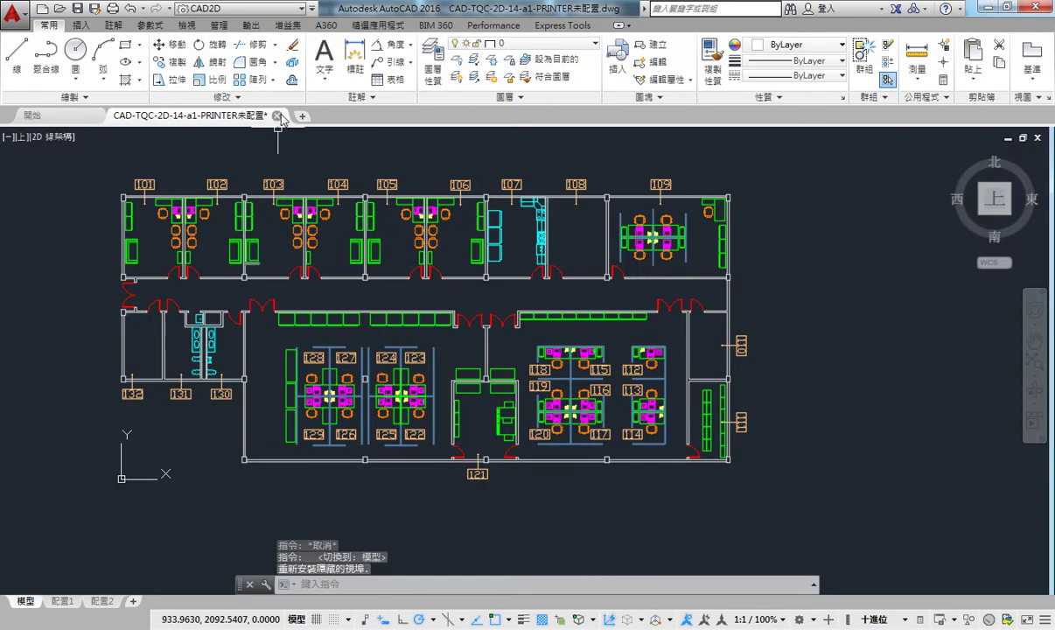
left_click(75, 50)
left_click(166, 441)
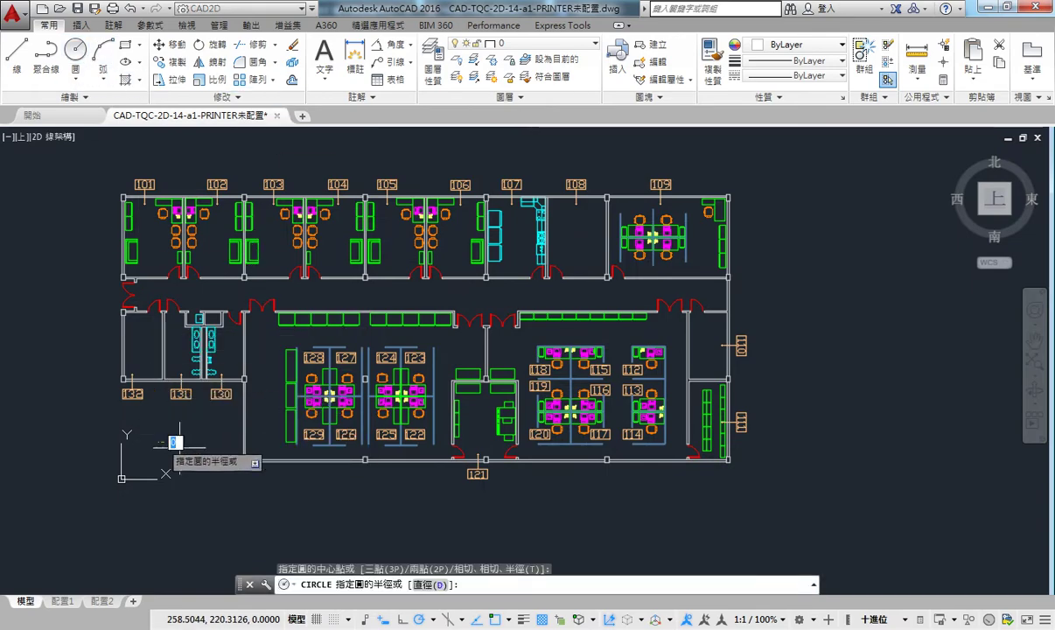
left_click(198, 442)
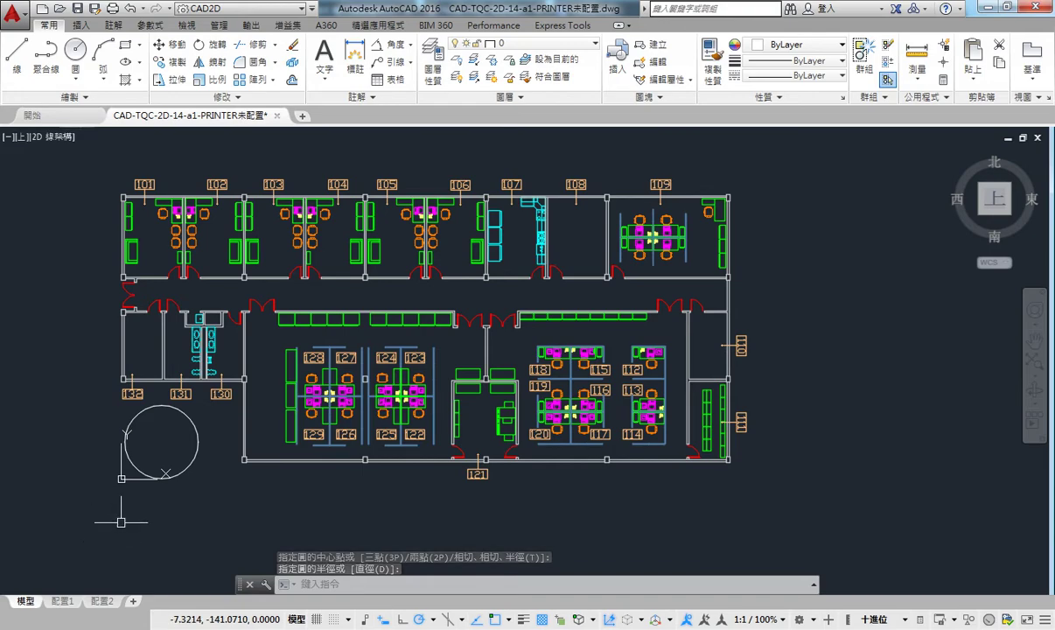
left_click(62, 601)
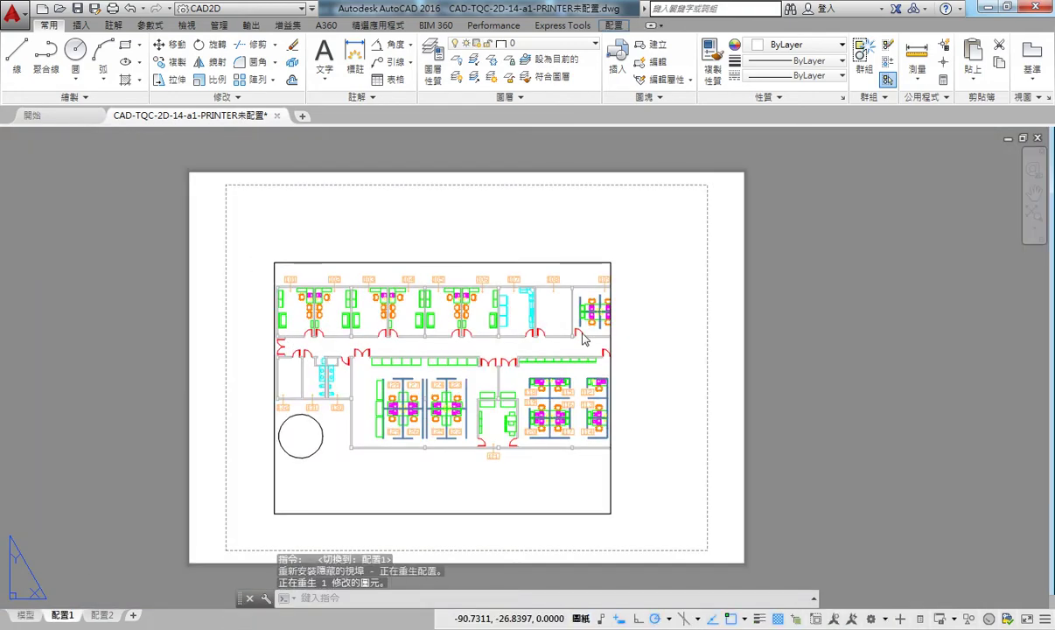
- Draw a large circle left of the sheet and a smaller one near its top-right
left_click(76, 50)
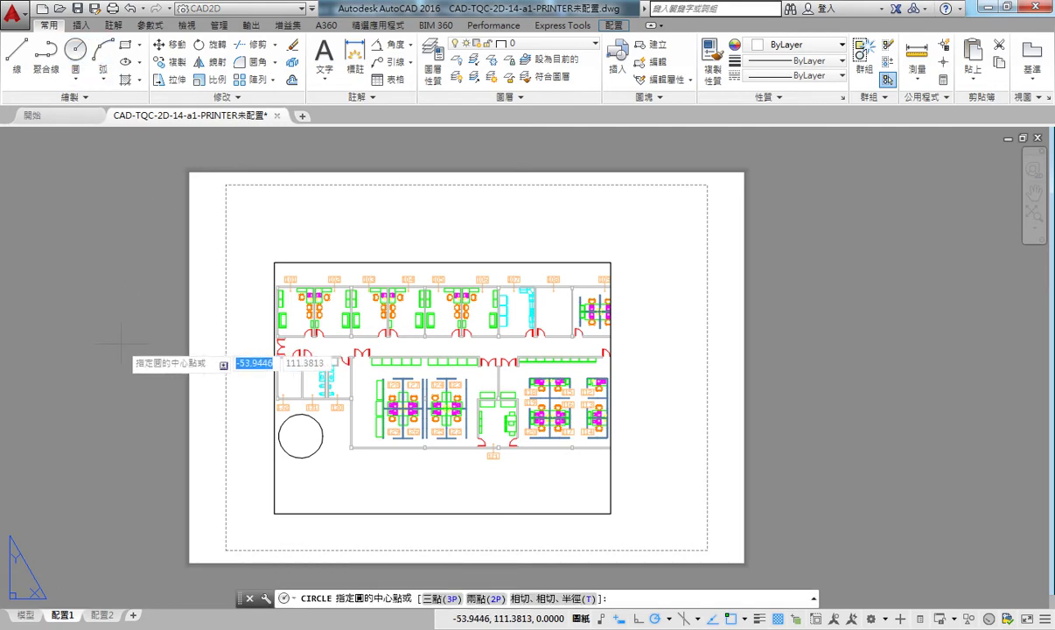
left_click(102, 348)
left_click(263, 249)
left_click(76, 50)
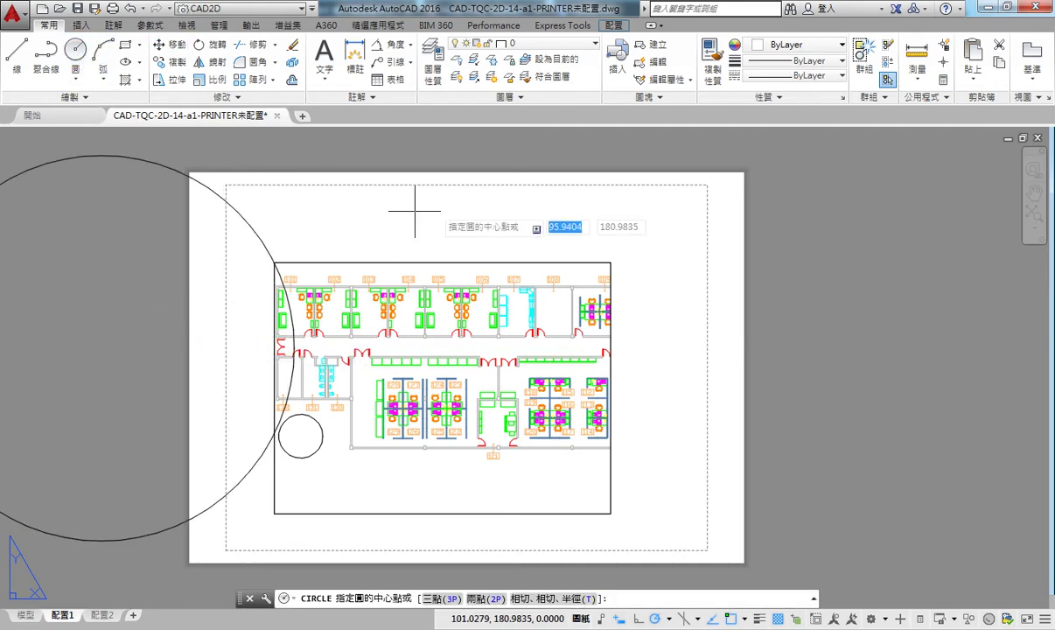
left_click(601, 216)
left_click(674, 221)
middle_click_drag(629, 307, 759, 322)
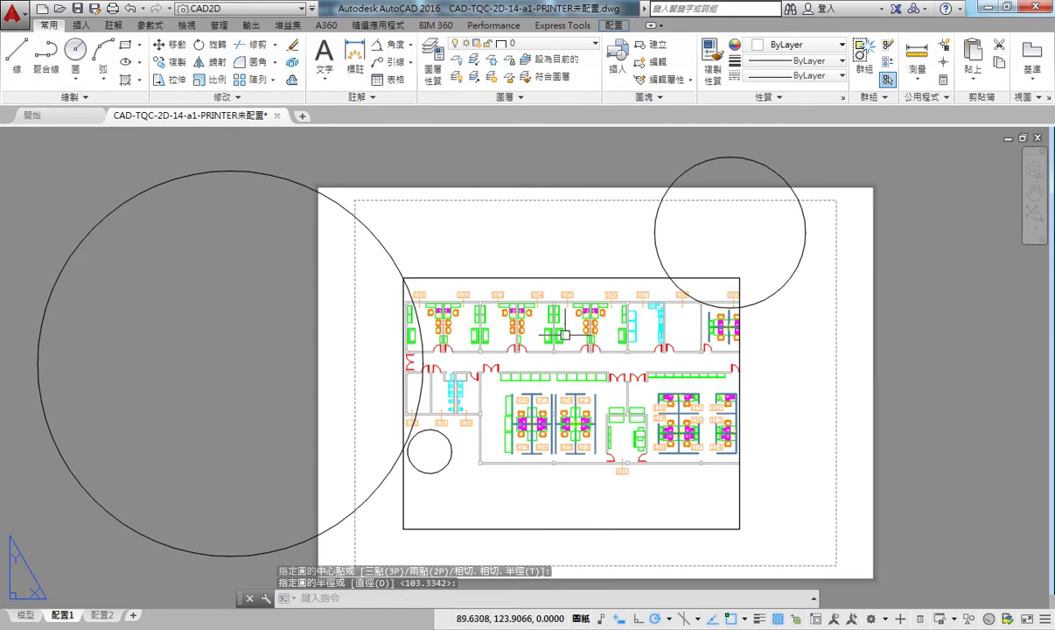
scroll(783, 405, "down", 1)
scroll(739, 369, "down", 2)
scroll(735, 373, "down", 1)
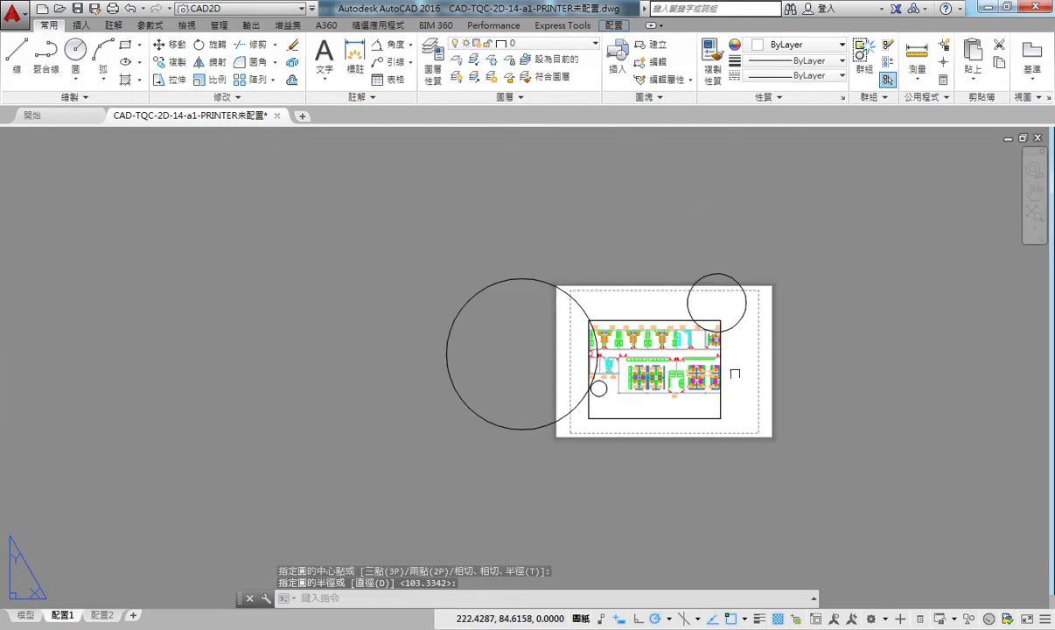
scroll(734, 373, "up", 2)
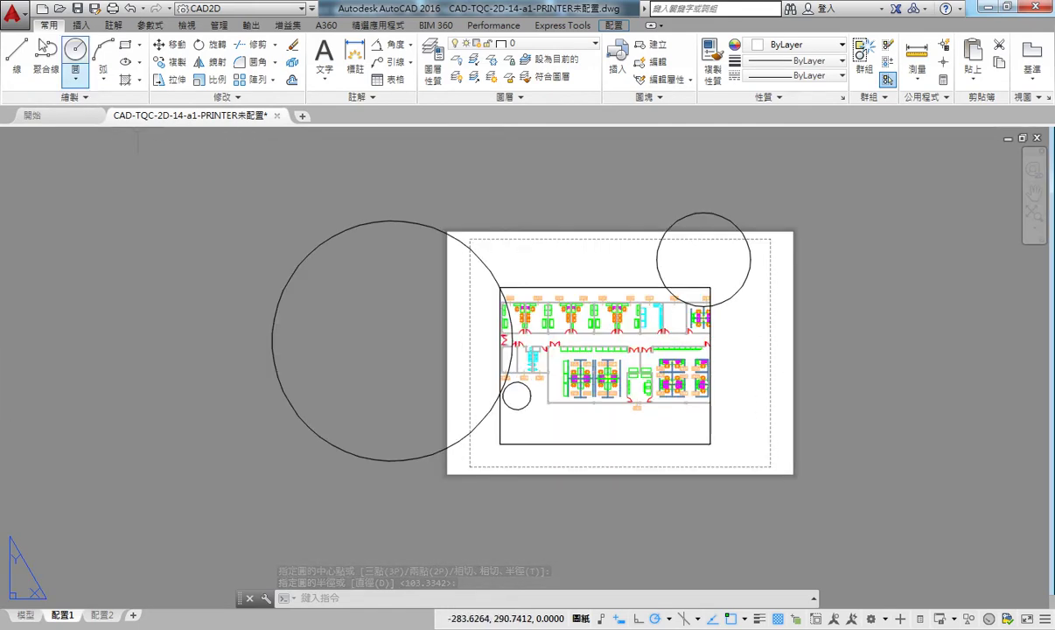
- Draw a seven-point zigzag of lines from far left to right across the sheet and viewport
left_click(16, 55)
left_click(56, 378)
left_click(273, 420)
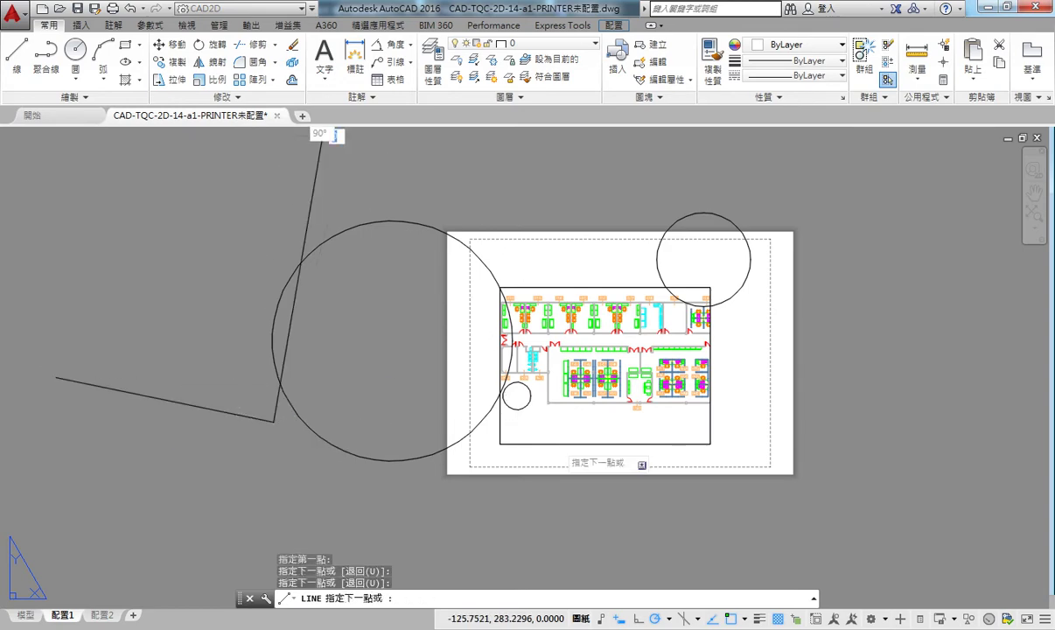
left_click(322, 135)
left_click(604, 443)
left_click(553, 140)
left_click(792, 383)
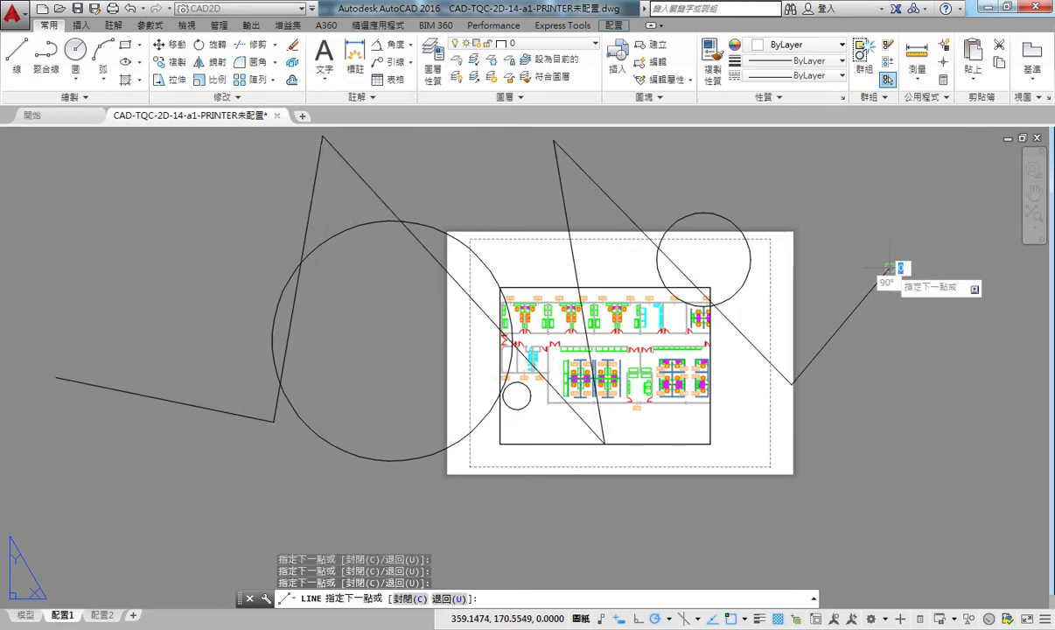
left_click(890, 268)
key("Escape")
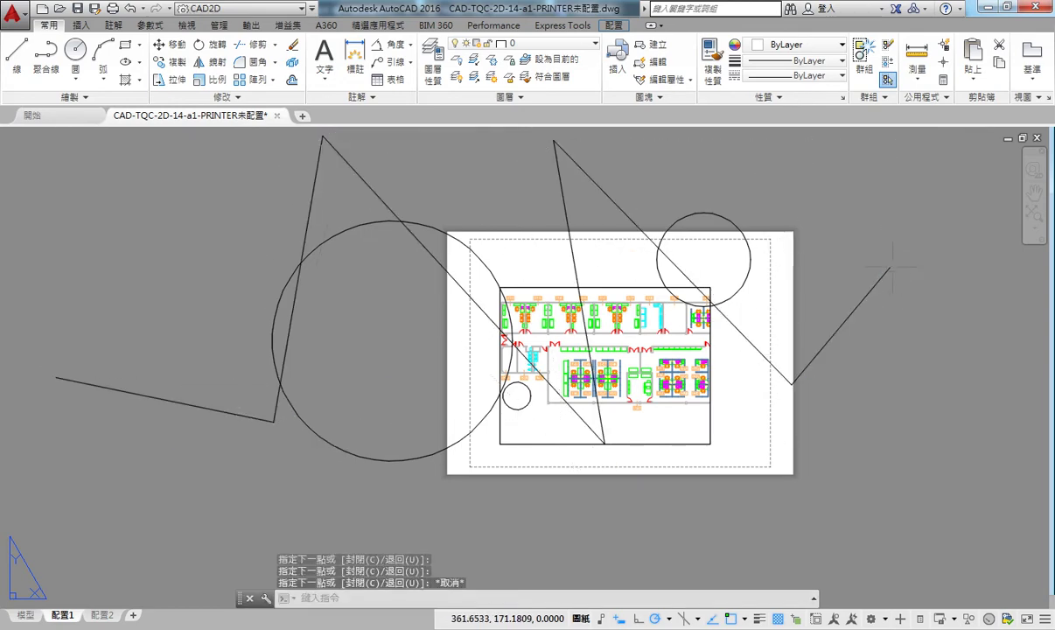
middle_click_drag(817, 294, 797, 283)
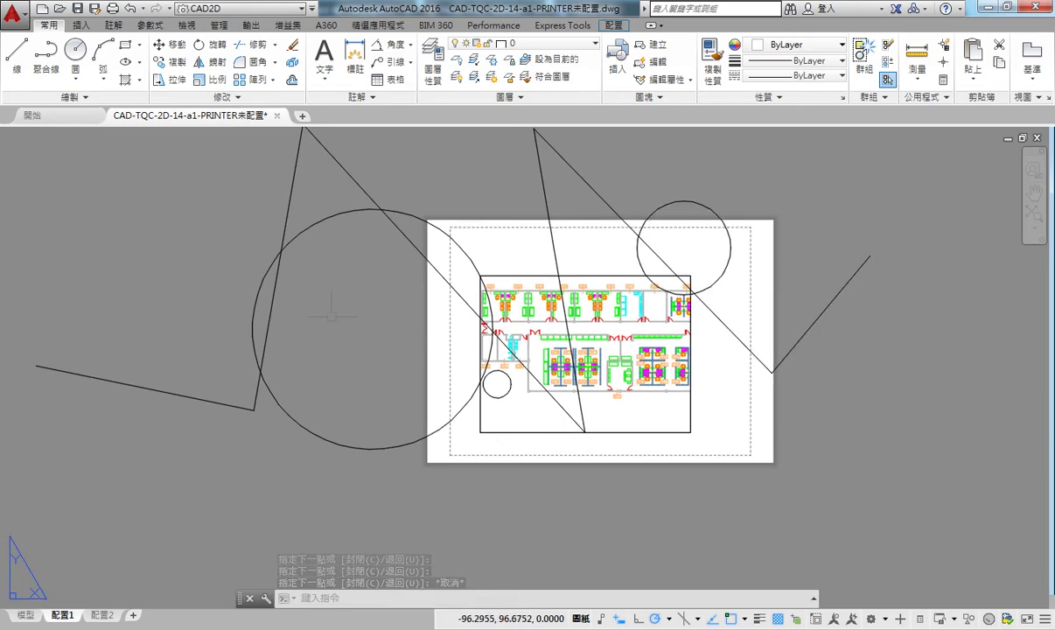
middle_click_drag(417, 329, 394, 368)
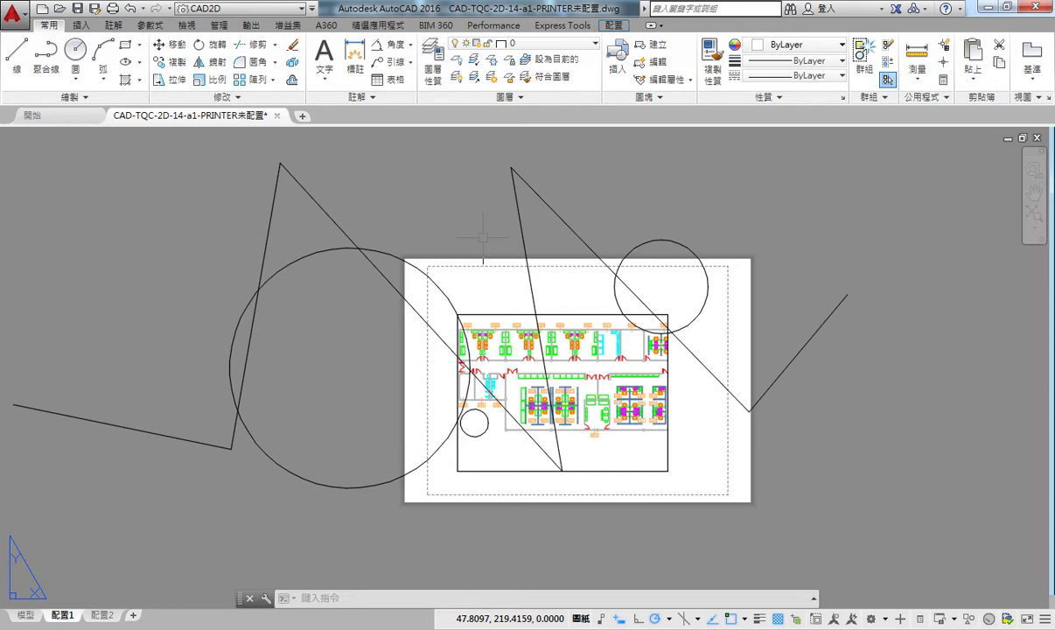
- Switch to model space, glance at the browser's layer images, and come back to AutoCAD
left_click(25, 614)
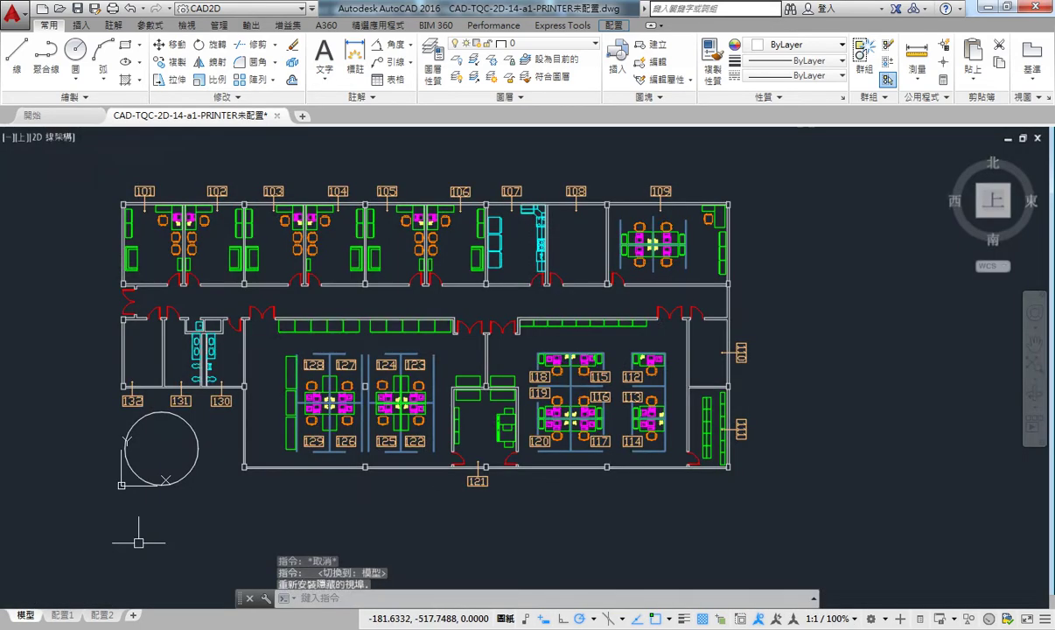
mouse_move(608, 316)
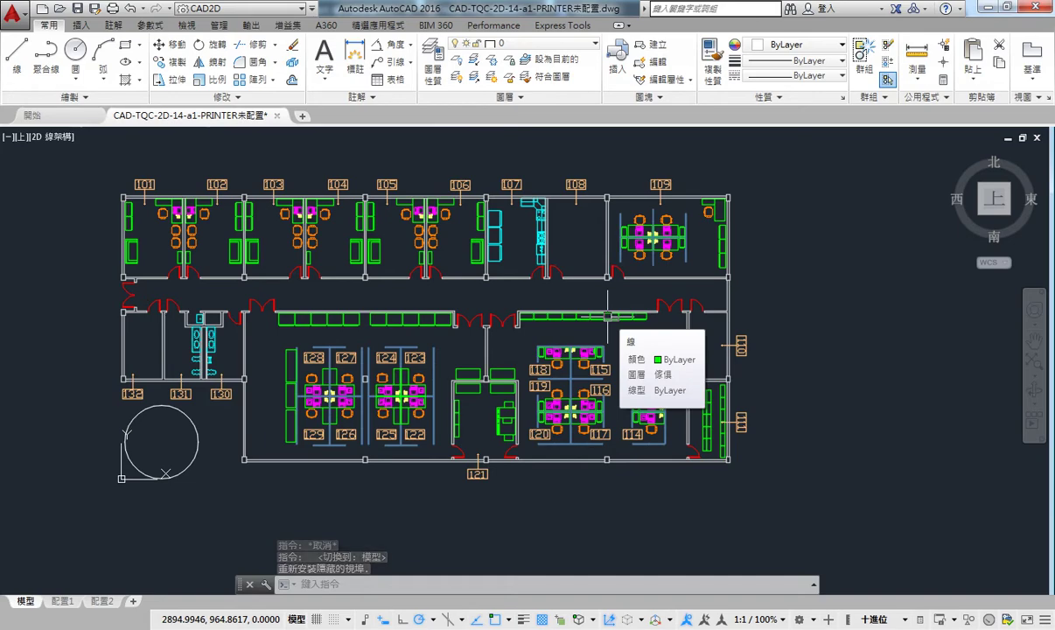
key("alt+Tab")
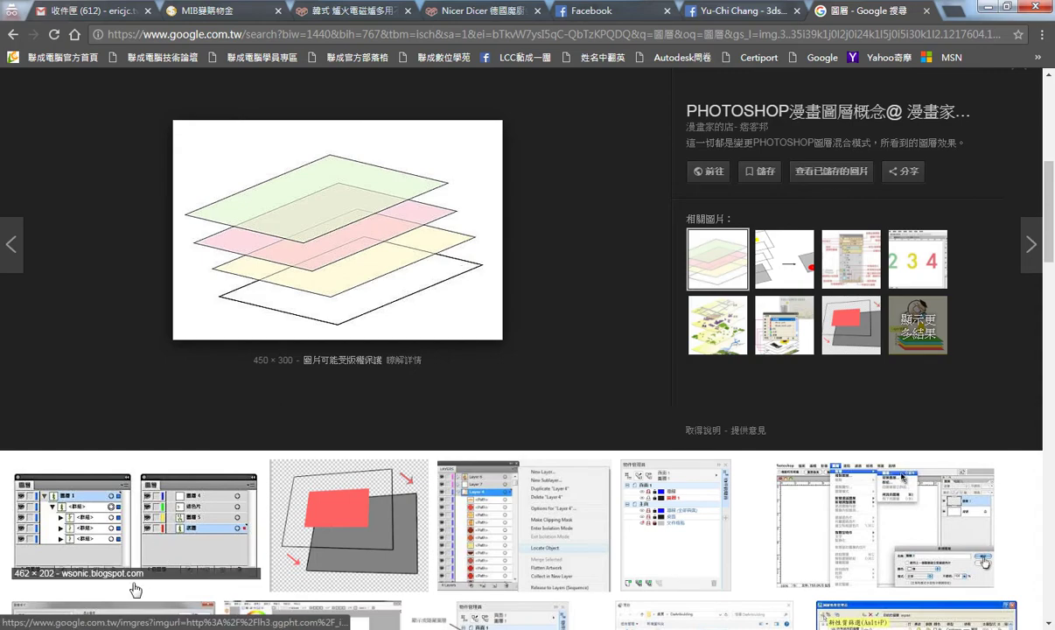
left_click(153, 588)
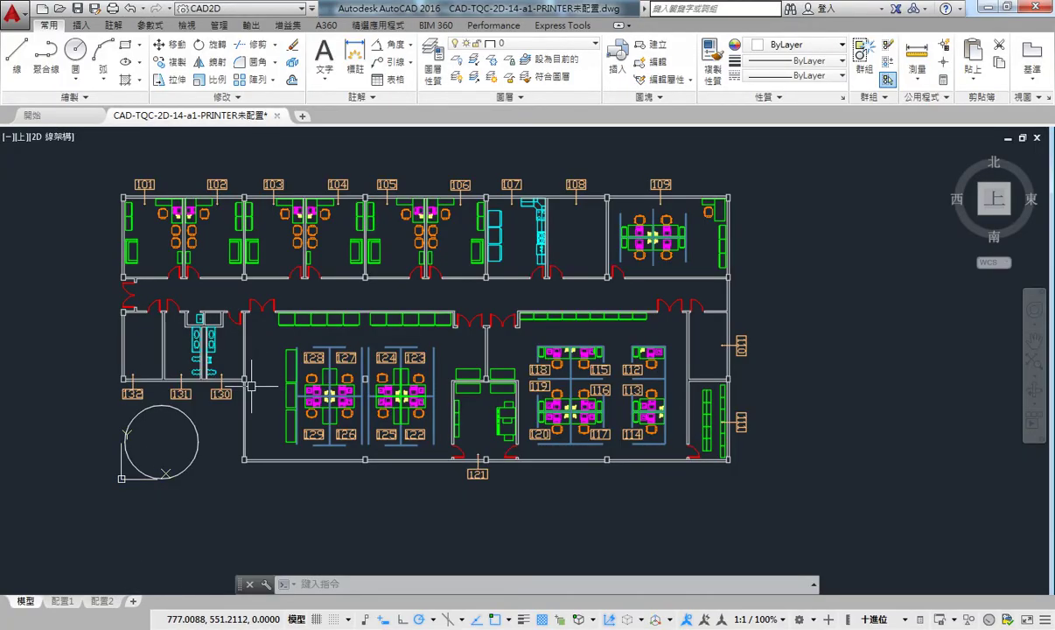
- Return to the 配置1 layout after briefly toggling through model space
scroll(251, 385, "down", 4)
scroll(200, 495, "up", 2)
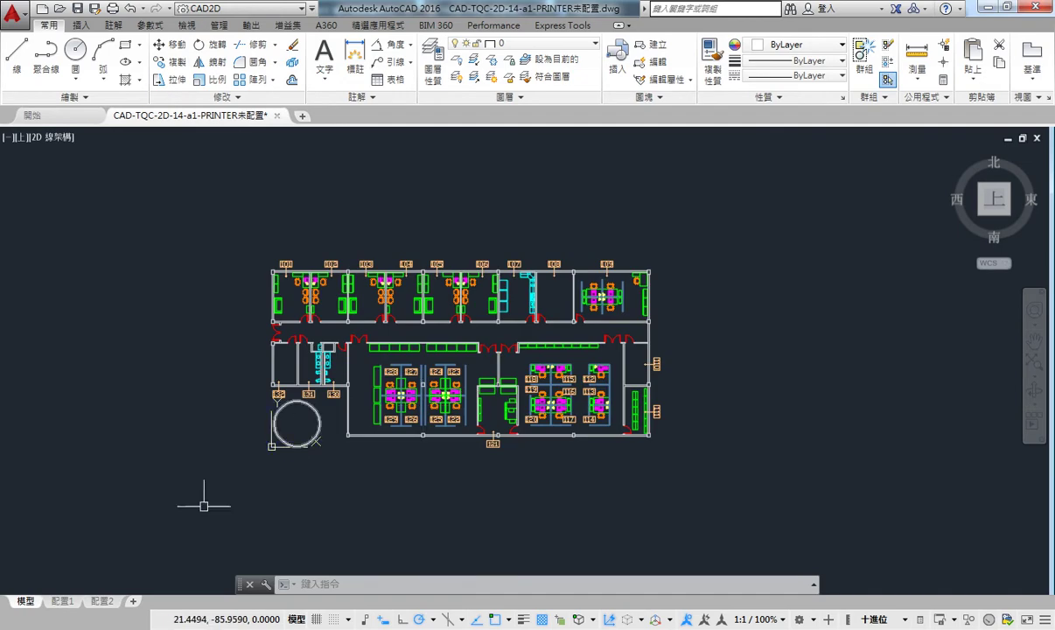
left_click(79, 601)
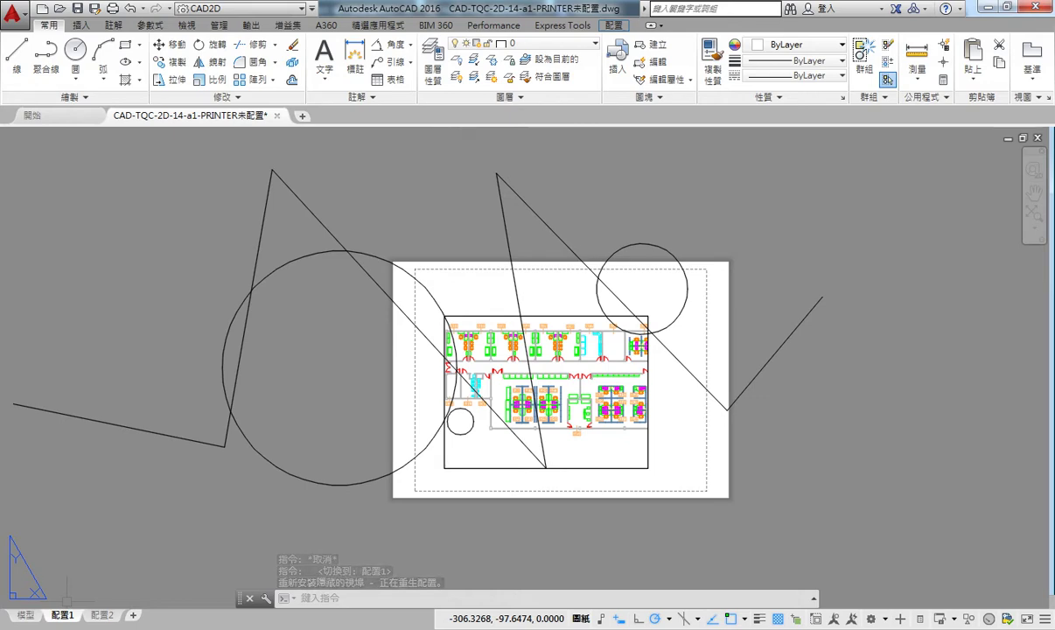
left_click(25, 615)
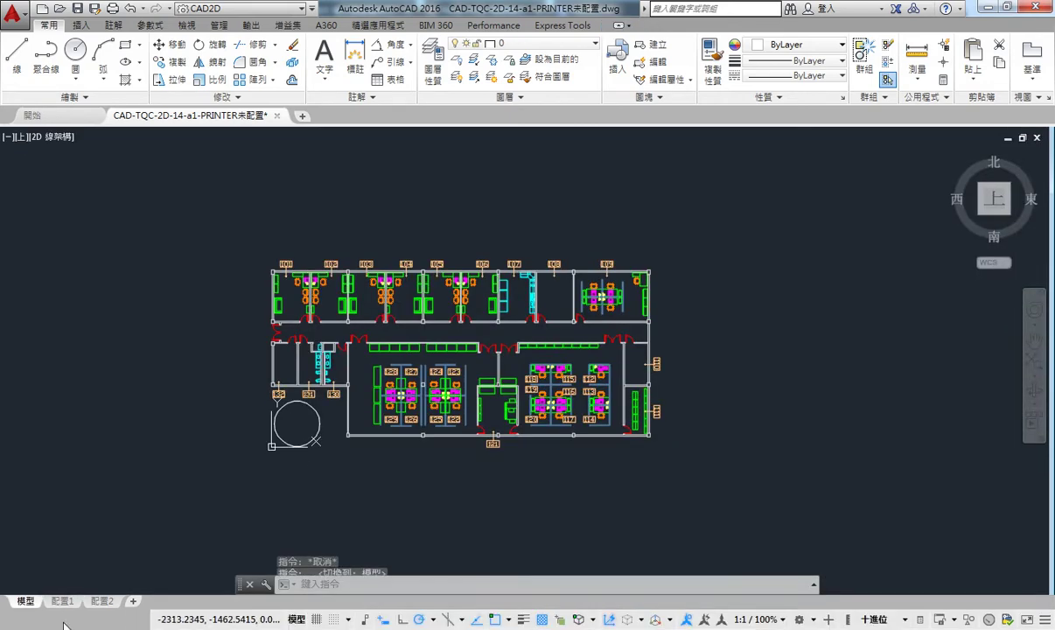
left_click(62, 601)
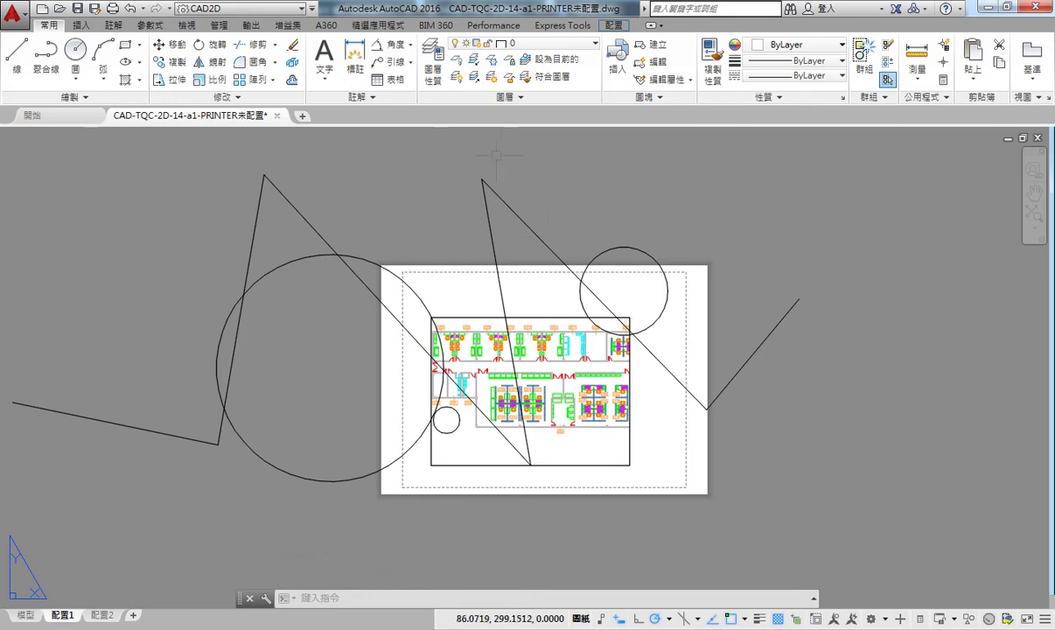
- Erase the circles, lines and viewport with a crossing window, then delete the leftover sloped line
middle_click_drag(521, 359, 516, 325)
left_click(787, 192)
left_click(247, 378)
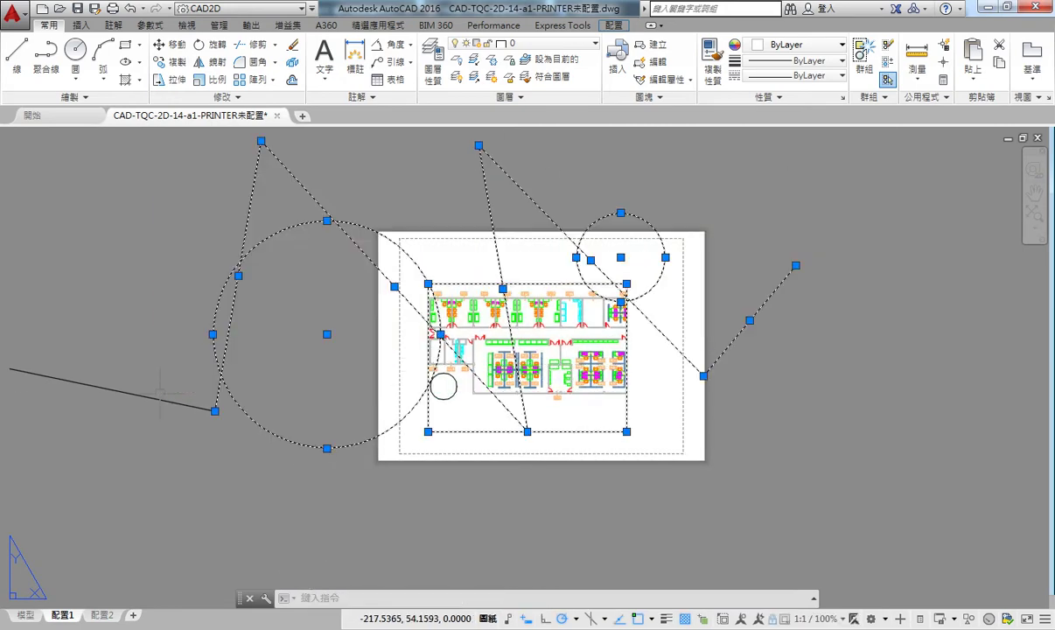
key("Delete")
left_click(175, 402)
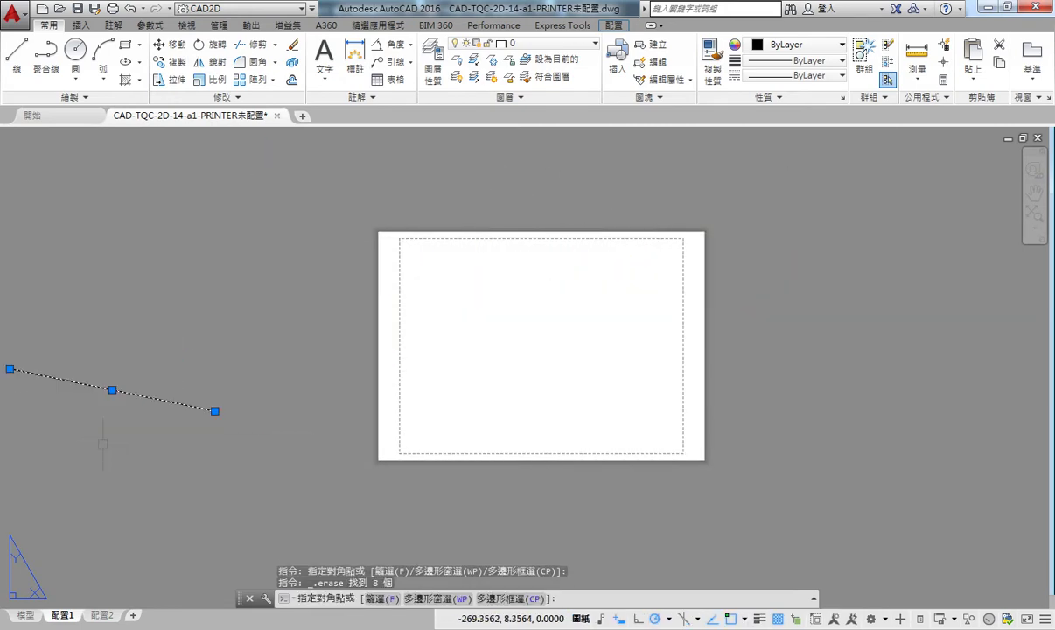
key("Delete")
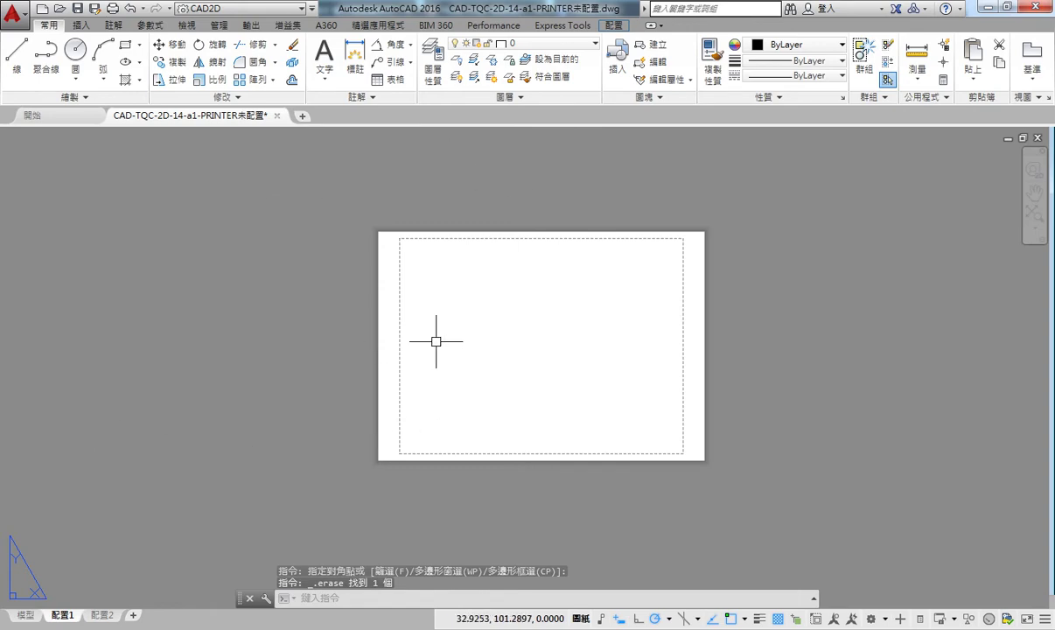
middle_click_drag(477, 347, 400, 348)
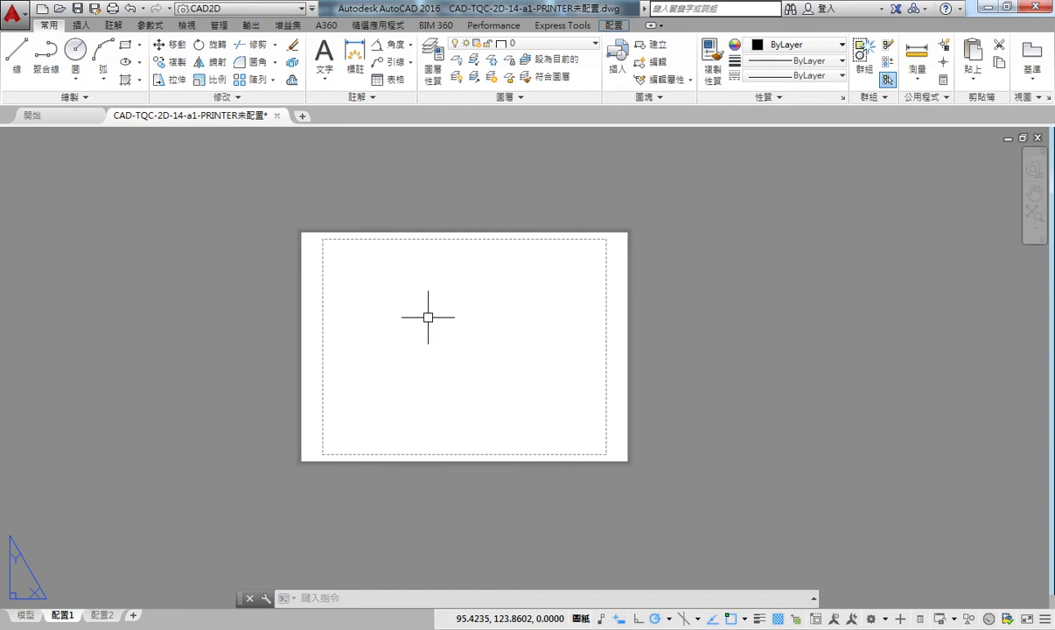
- Create a new mid-sheet viewport with MV by picking two opposite corners
type("MV")
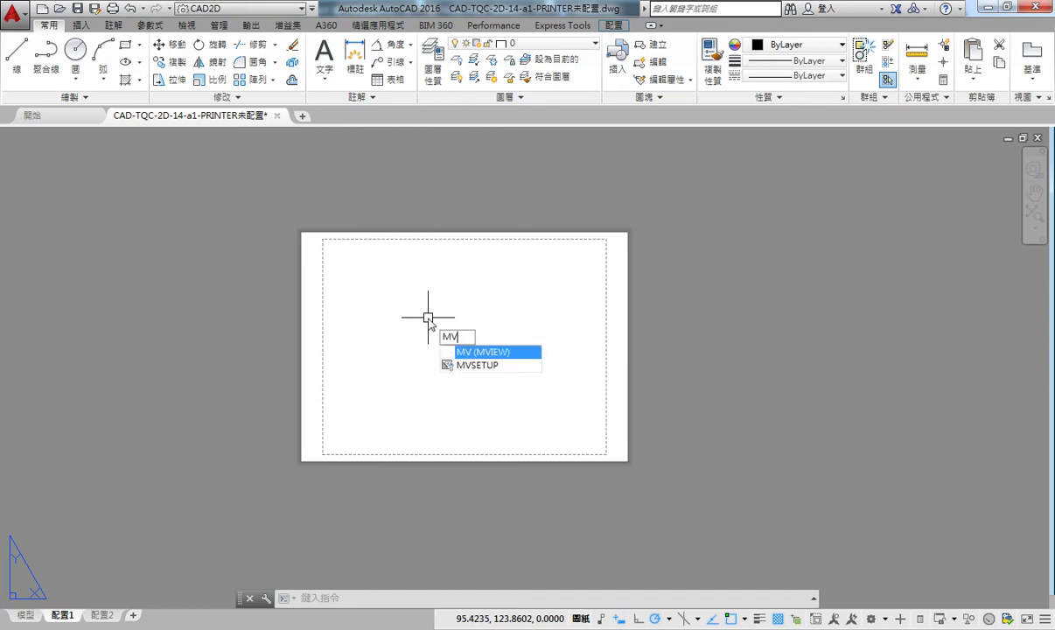
key("Return")
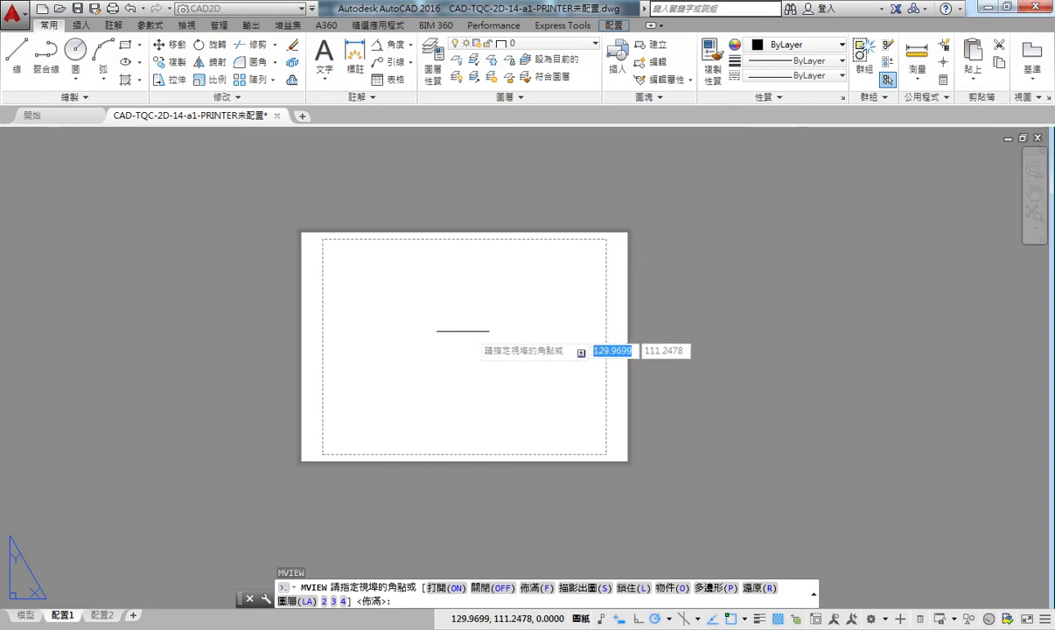
left_click(399, 280)
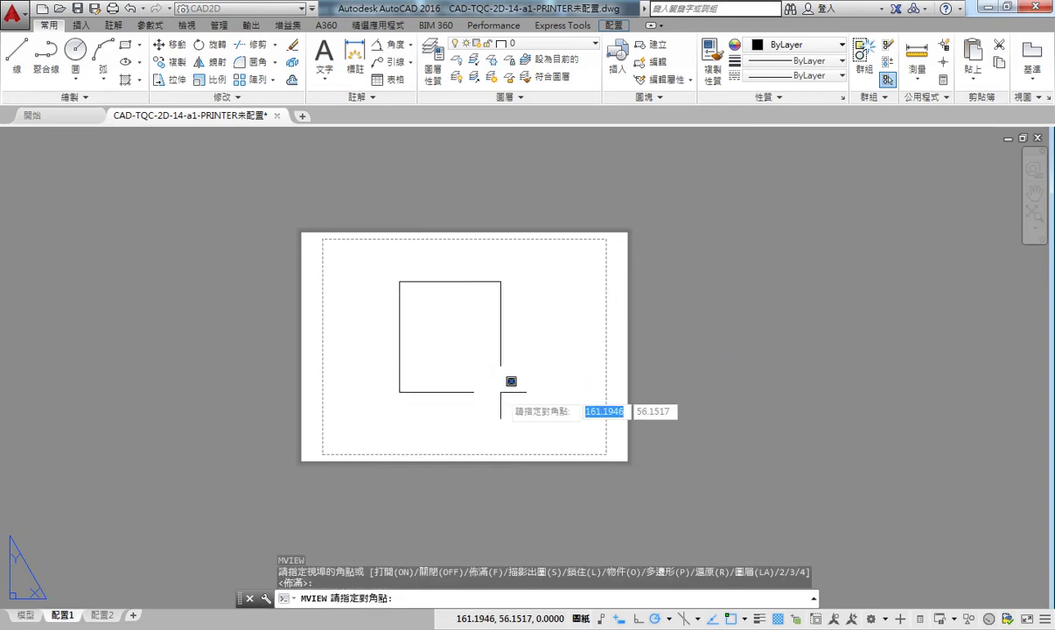
left_click(501, 392)
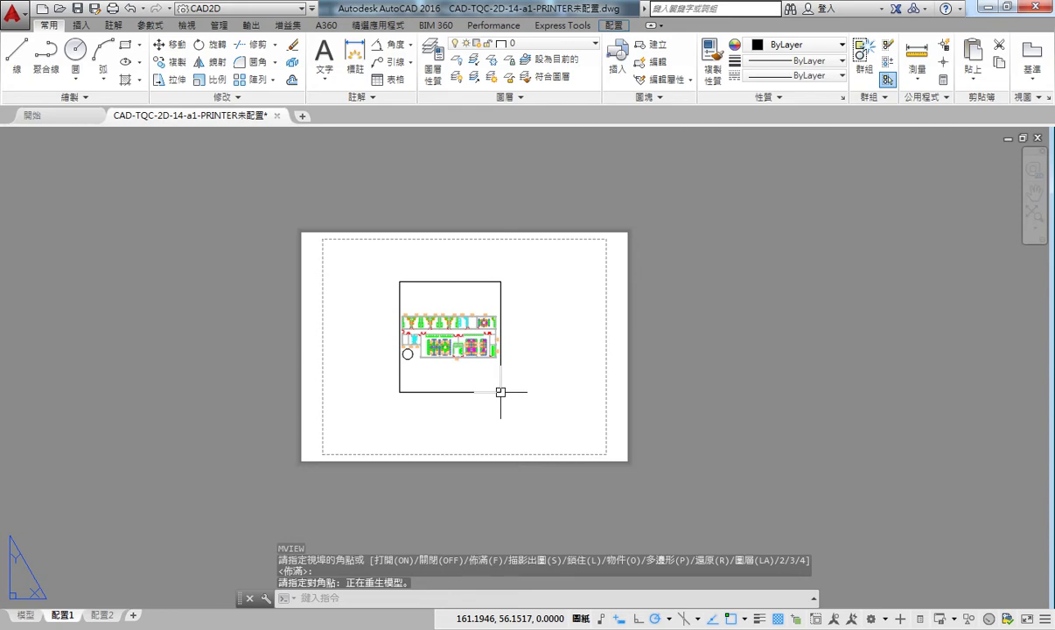
scroll(453, 331, "up", 2)
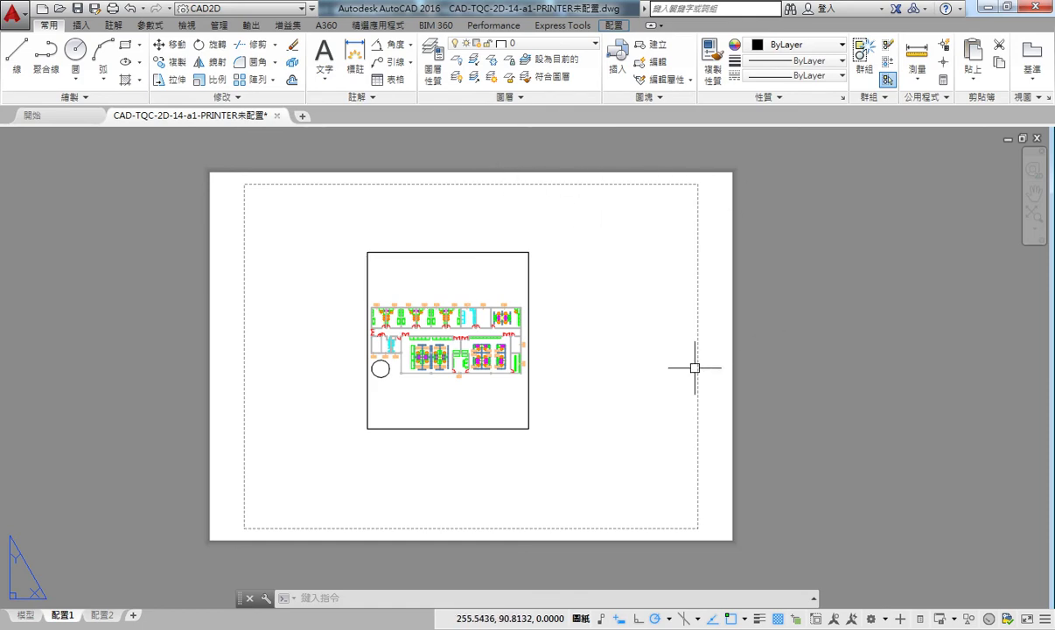
- Stretch the new viewport's top-right corner wider to the right, then switch to model space
left_click(379, 255)
left_click(528, 252)
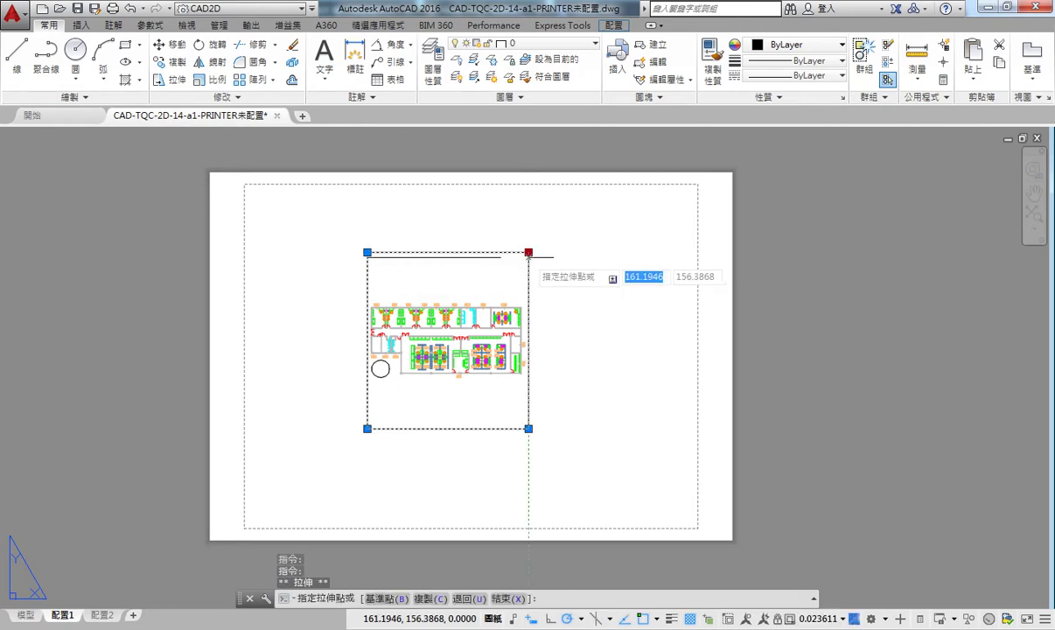
left_click(628, 237)
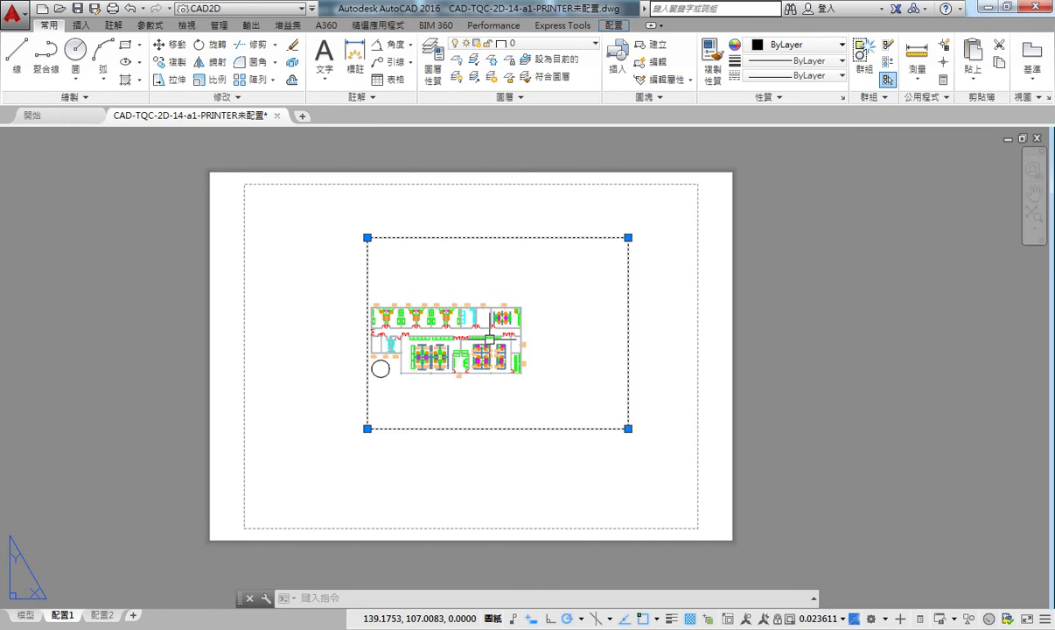
key("Escape")
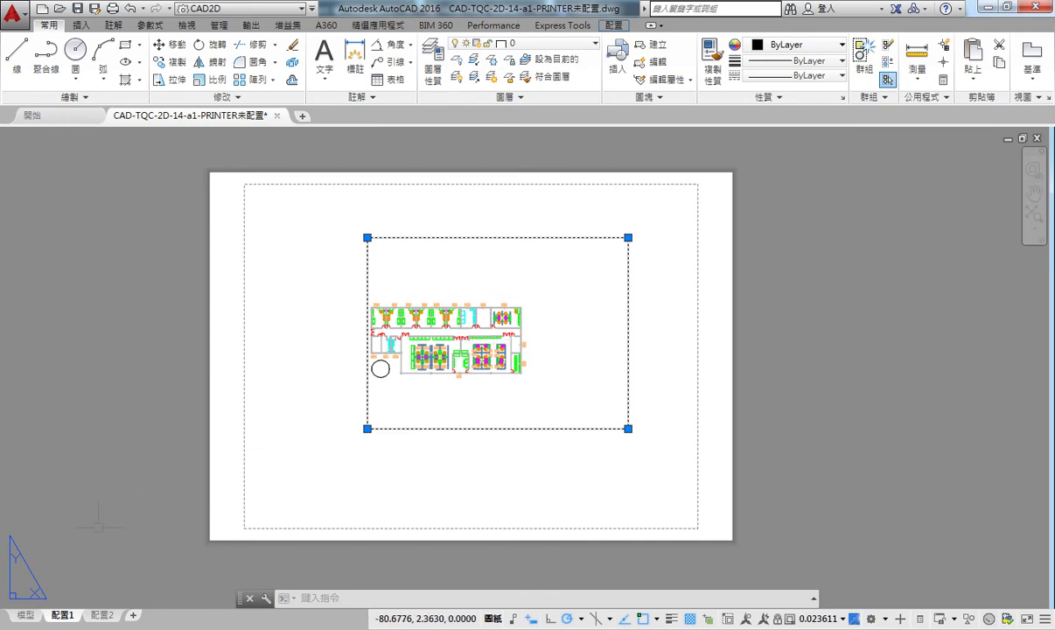
left_click(25, 615)
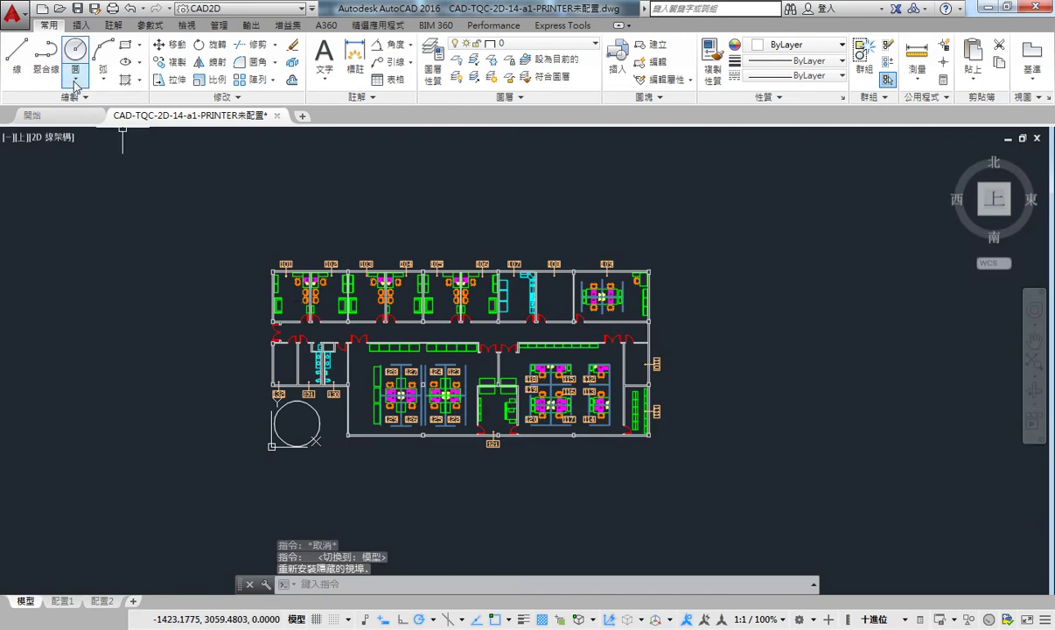
- Draw a small circle above the floor plan and check it in the 配置1 viewport
left_click(75, 50)
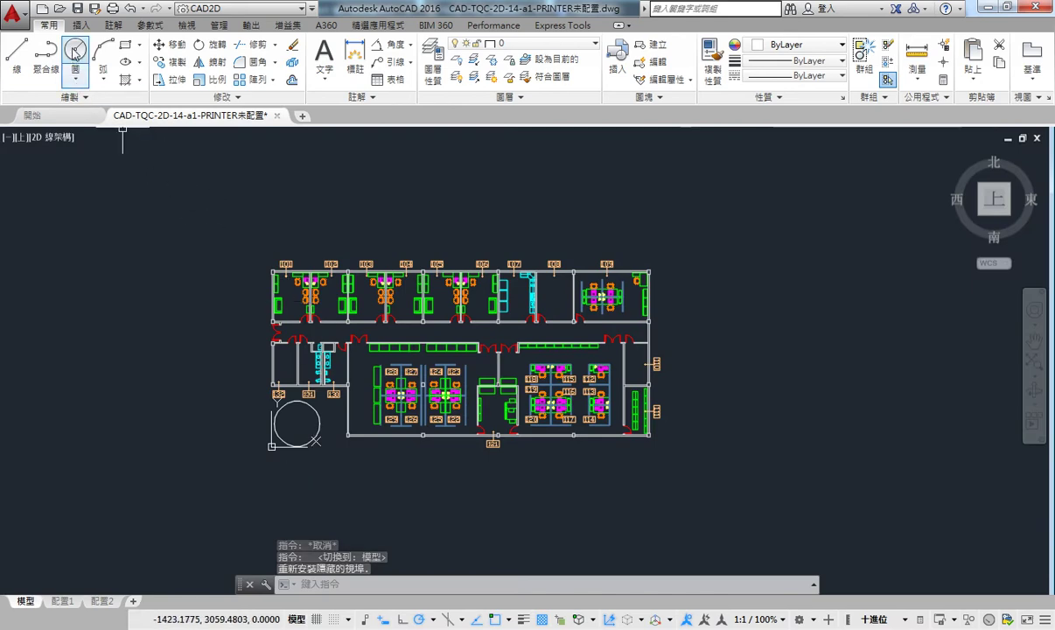
left_click(572, 224)
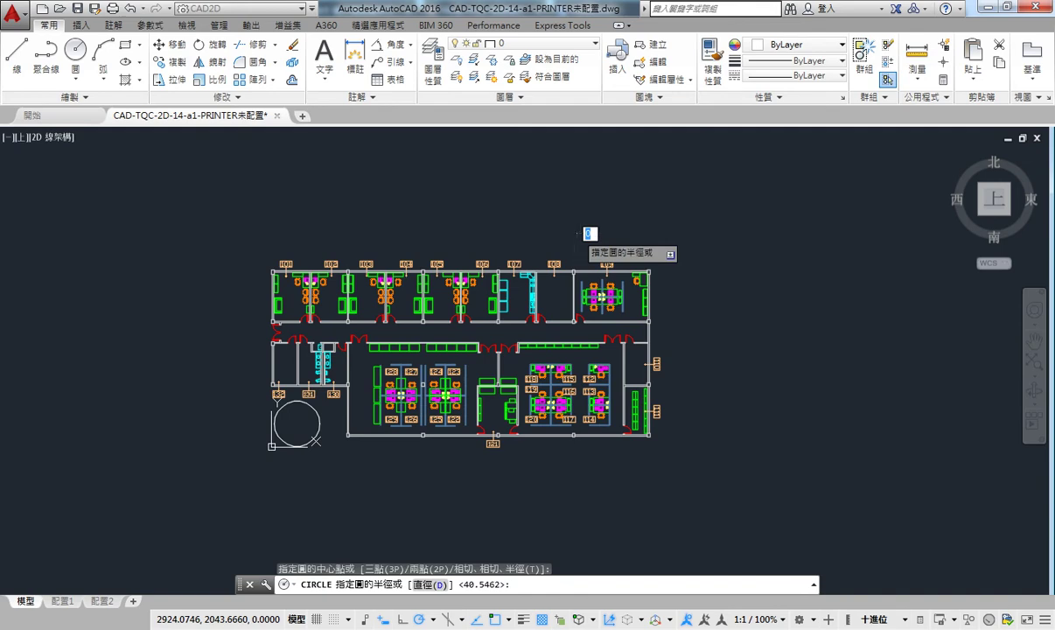
left_click(611, 238)
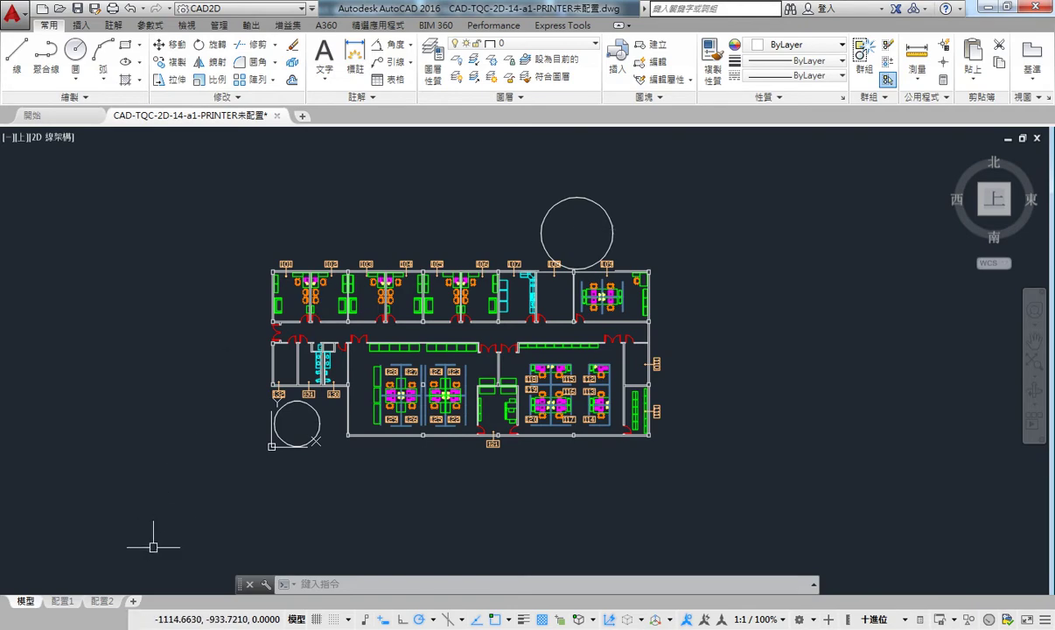
left_click(63, 601)
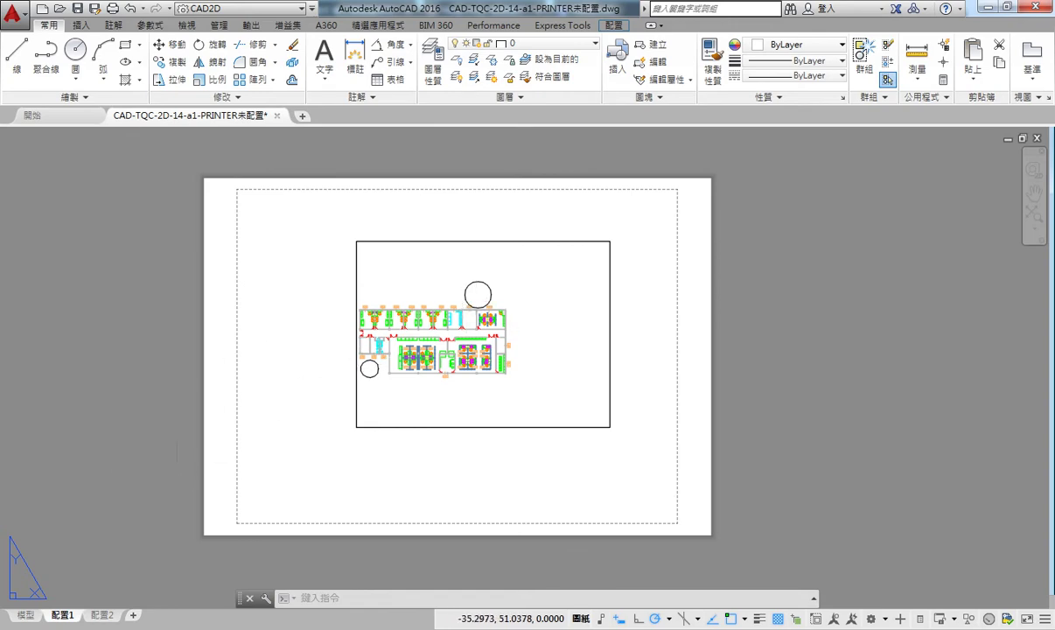
- Add a large circle far left of the floor plan in model space, then return to 配置1
left_click(25, 614)
left_click(75, 48)
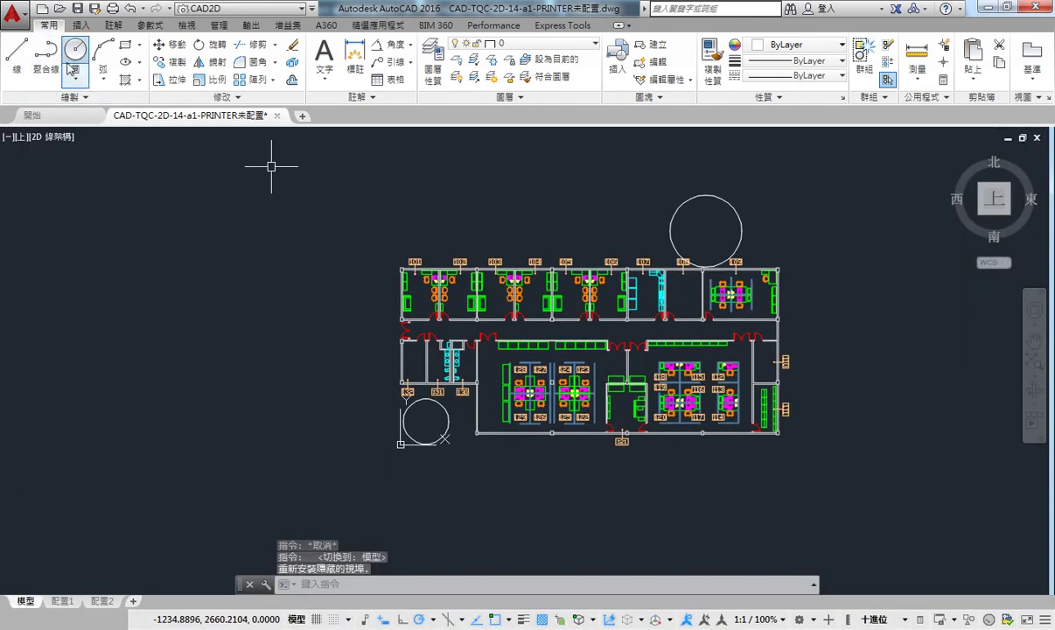
left_click(78, 290)
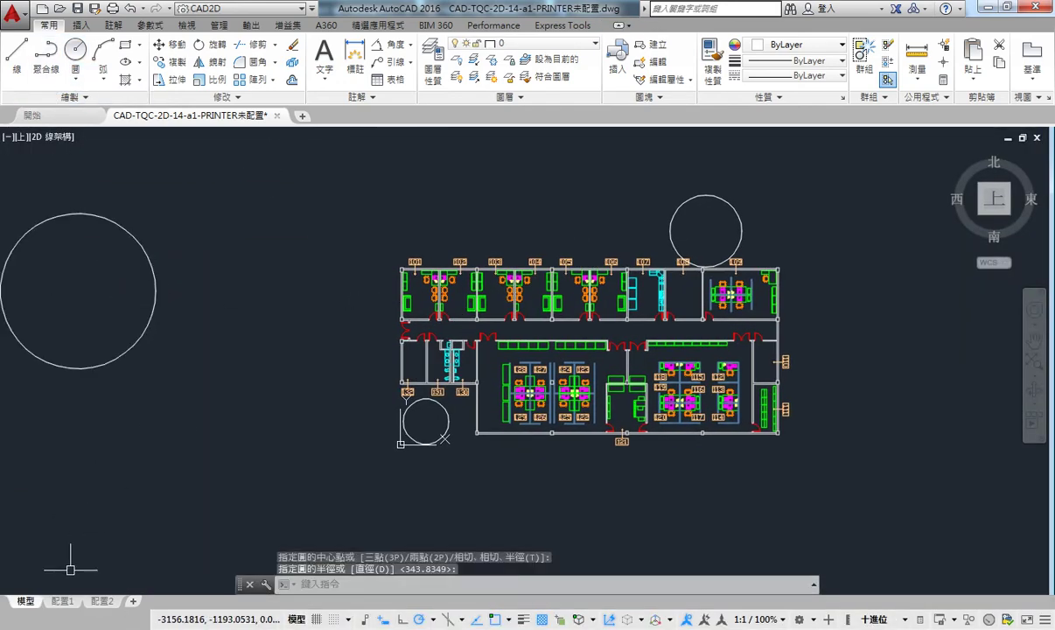
left_click(63, 615)
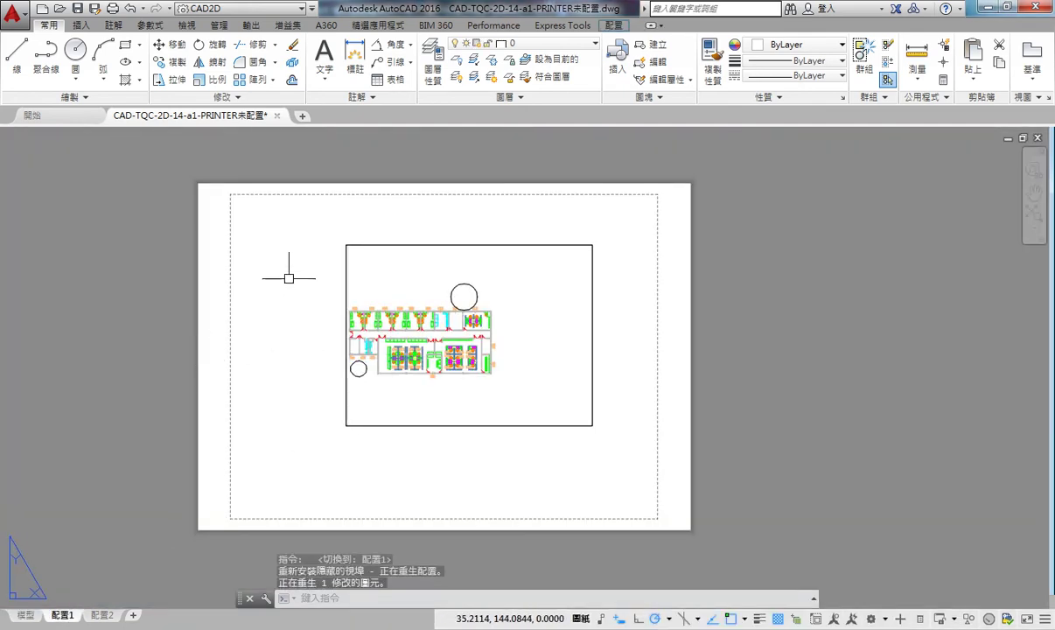
- Drag the viewport's lower-left corner slightly left, then toggle Model and back to 配置1
left_click(346, 273)
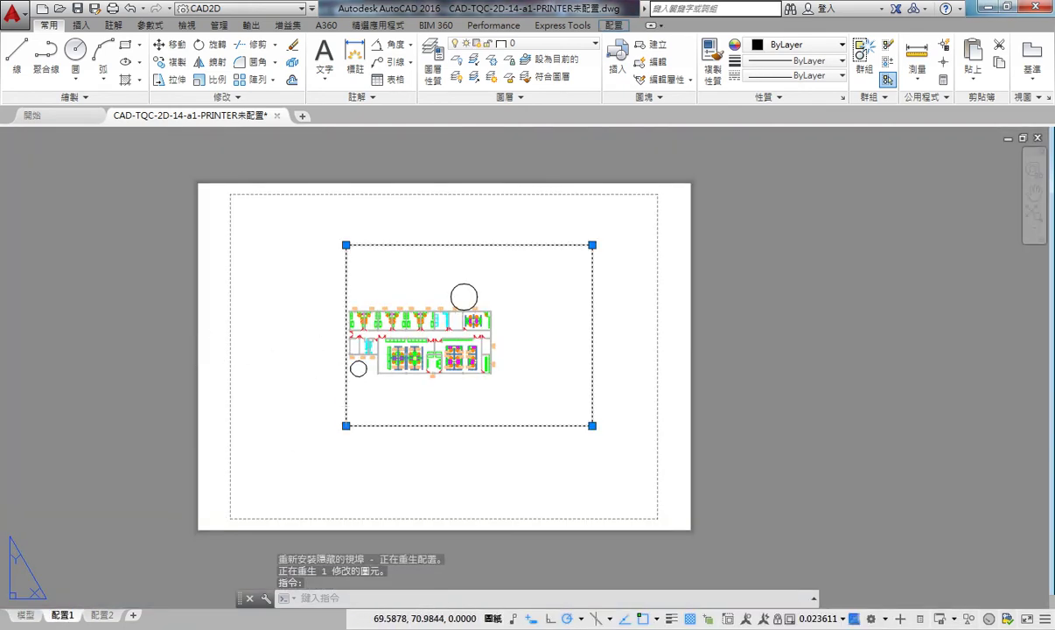
left_click(347, 425)
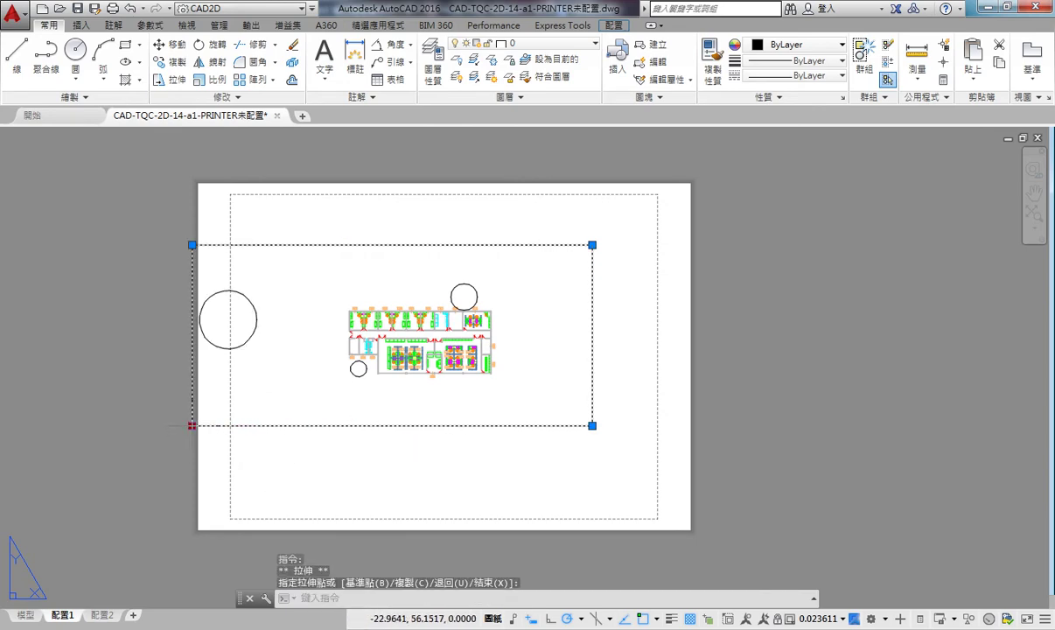
left_click(335, 419)
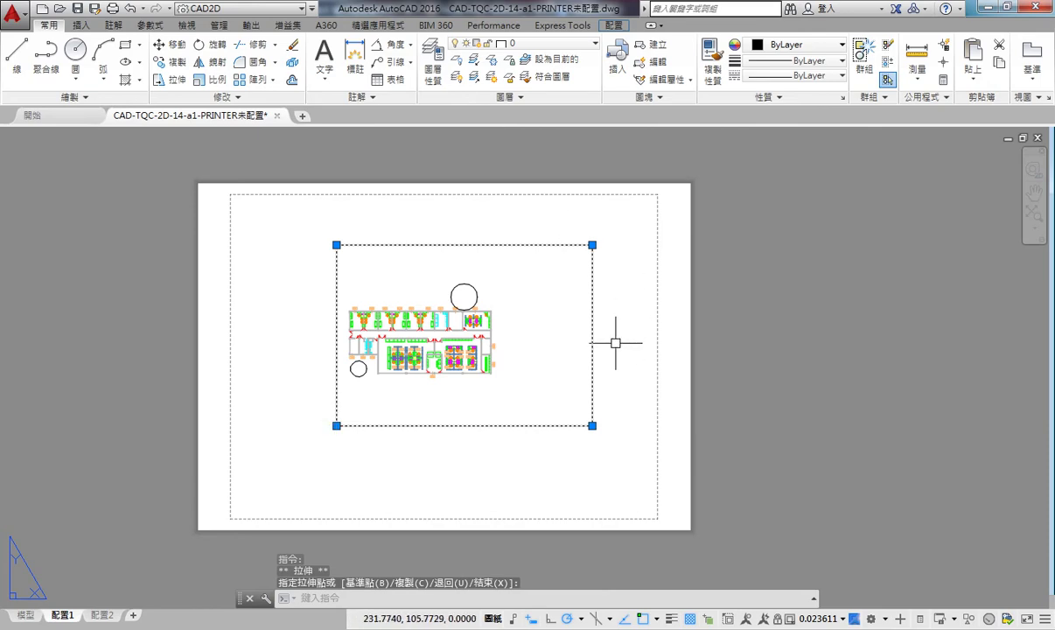
key("Escape")
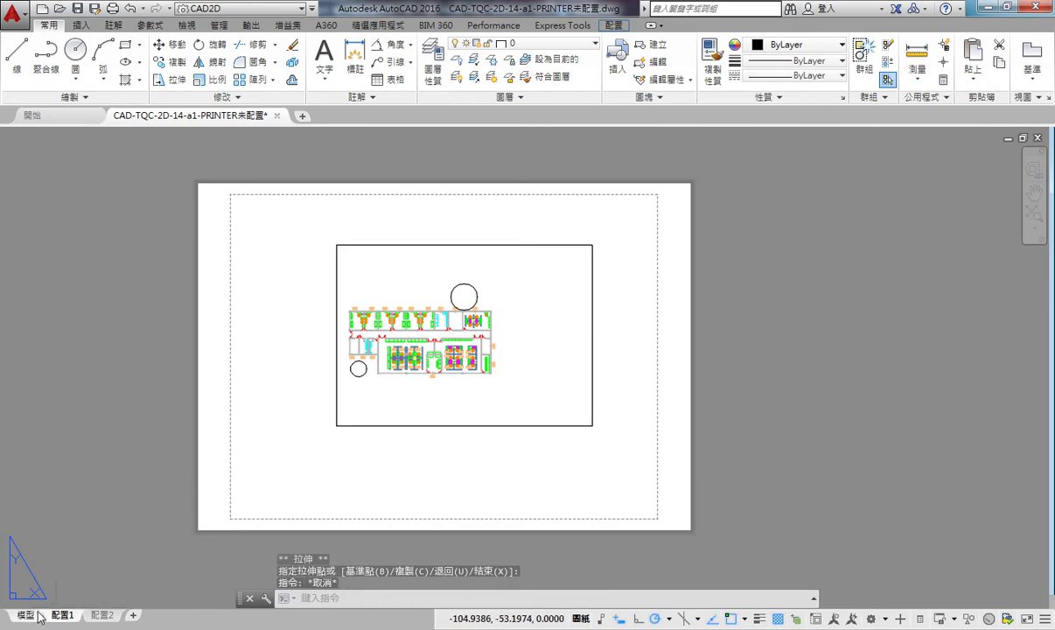
left_click(26, 615)
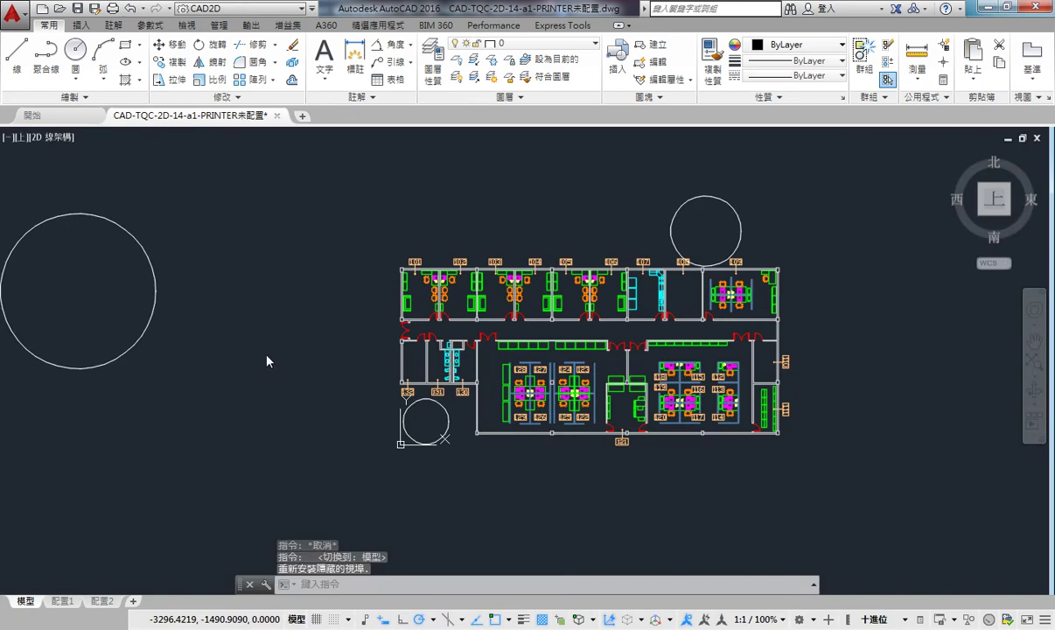
left_click(63, 601)
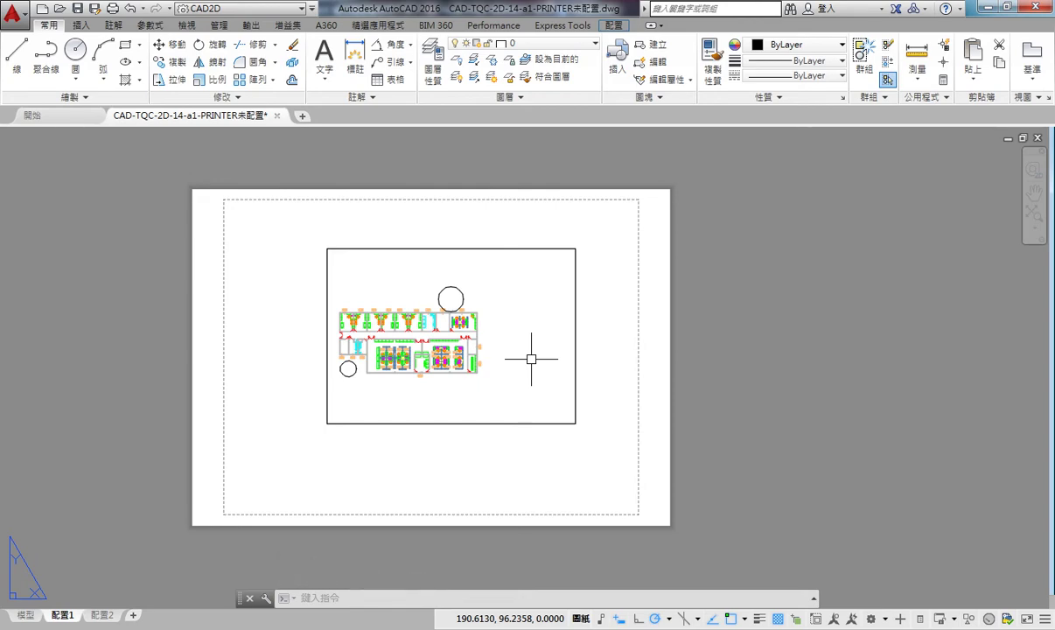
- Draw a large paper-space circle at the lower left of the Layout 1 sheet
type("c")
key("Return")
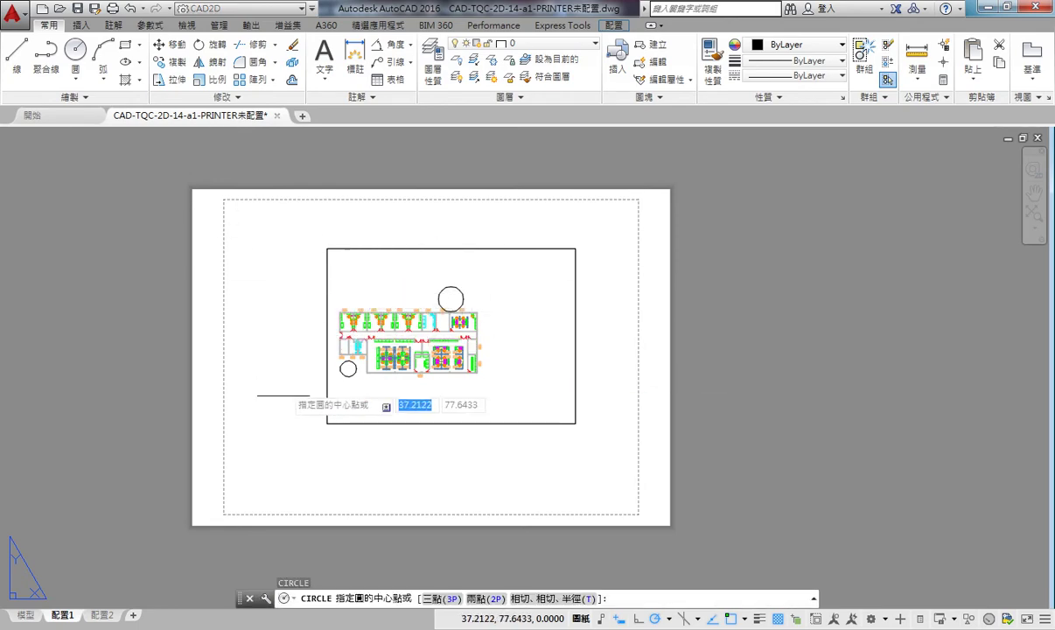
left_click(268, 459)
left_click(302, 475)
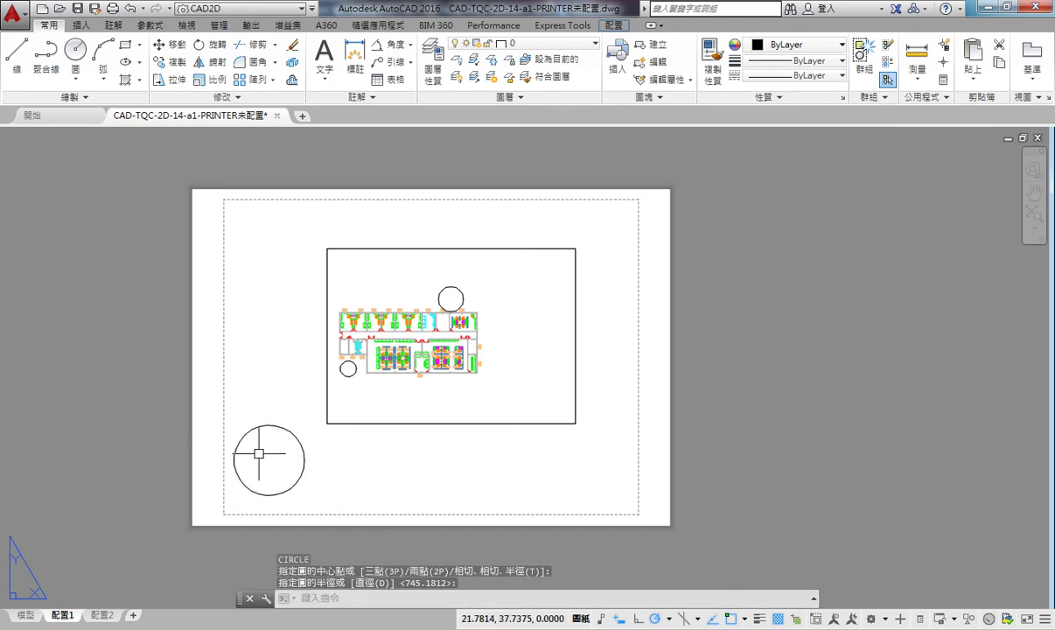
- Add a second paper-space circle just right of the floor plan on Layout 1
left_click(26, 615)
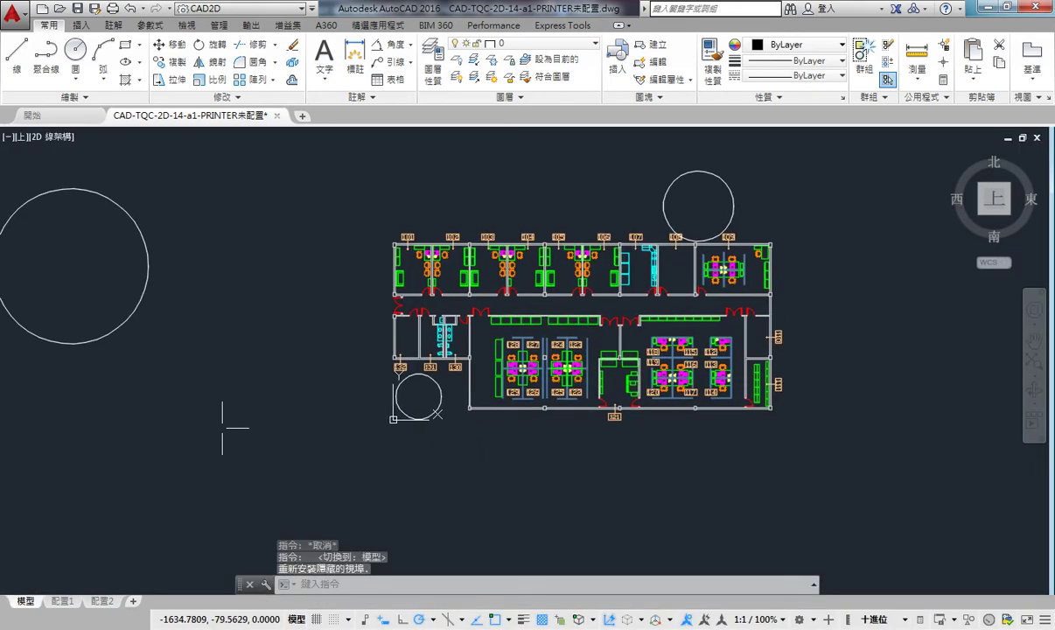
left_click(62, 615)
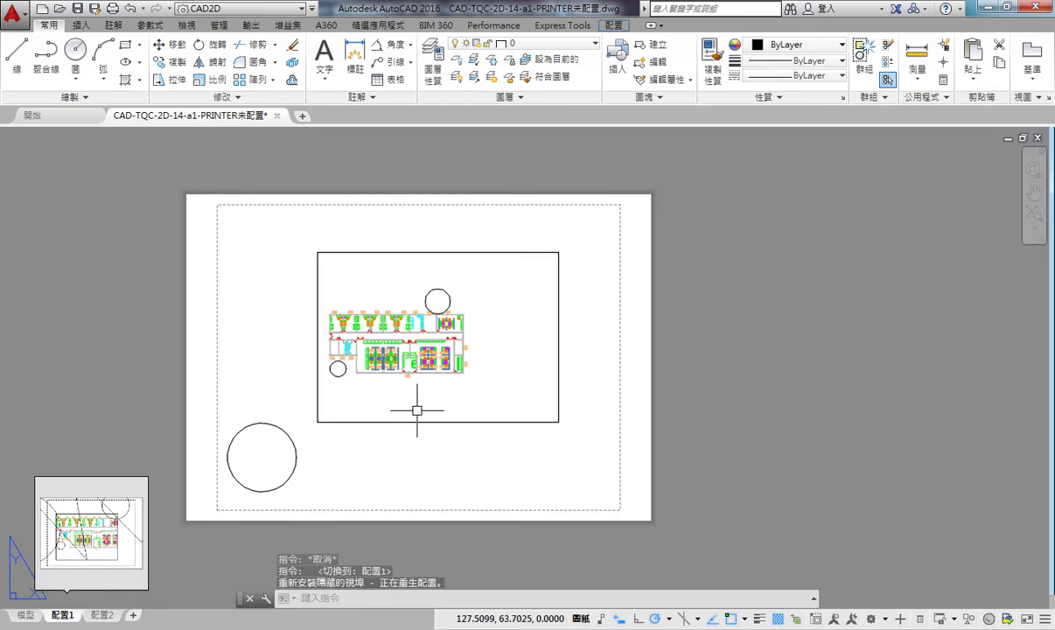
type("c")
key("Return")
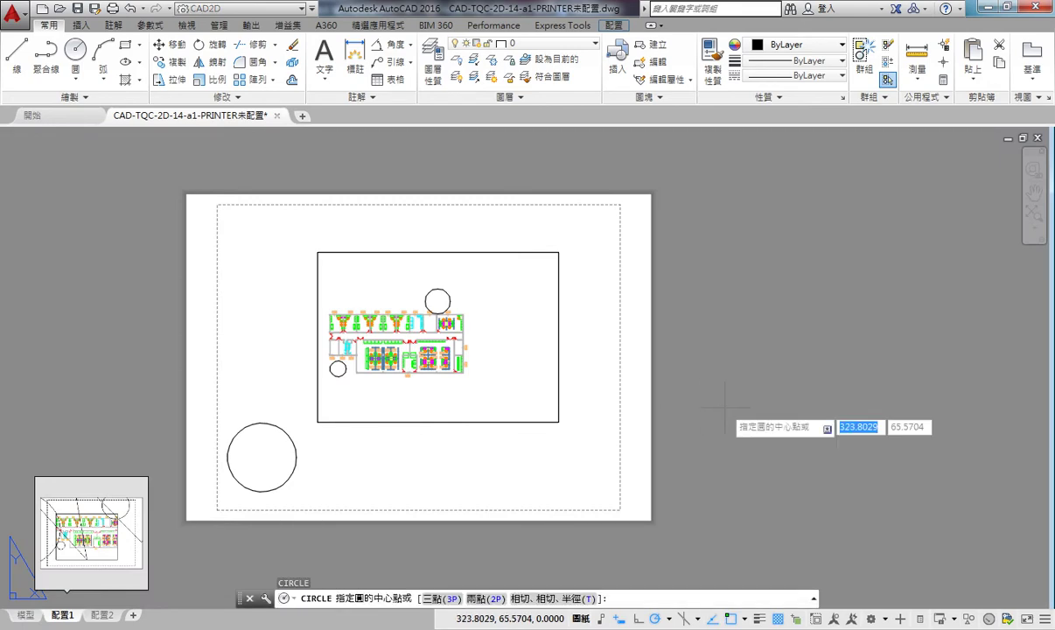
middle_click_drag(499, 297, 503, 282)
left_click(512, 324)
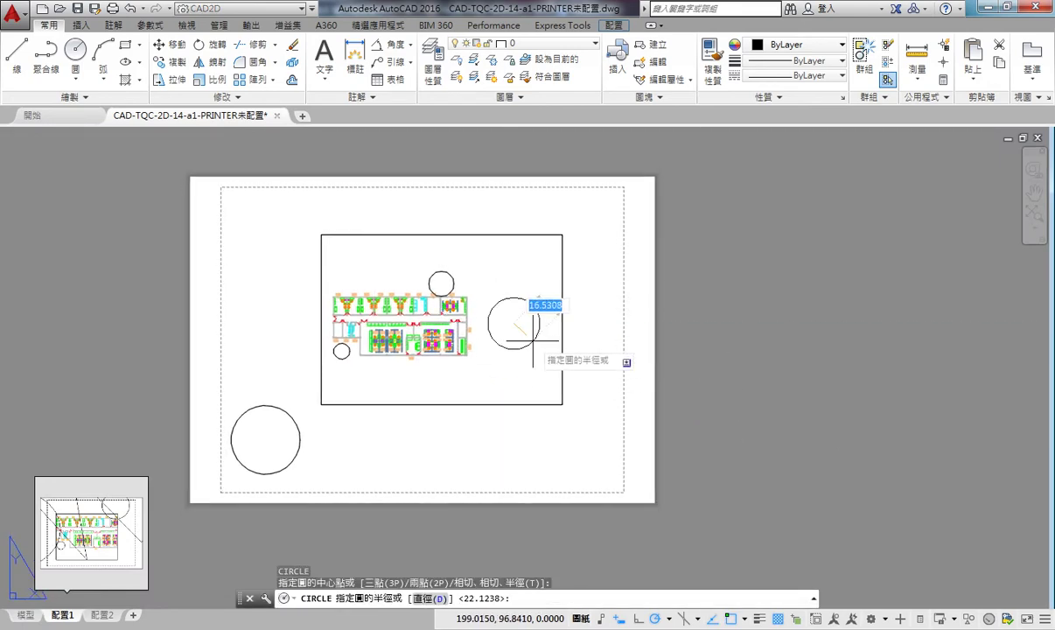
left_click(538, 324)
middle_click_drag(537, 324, 543, 298)
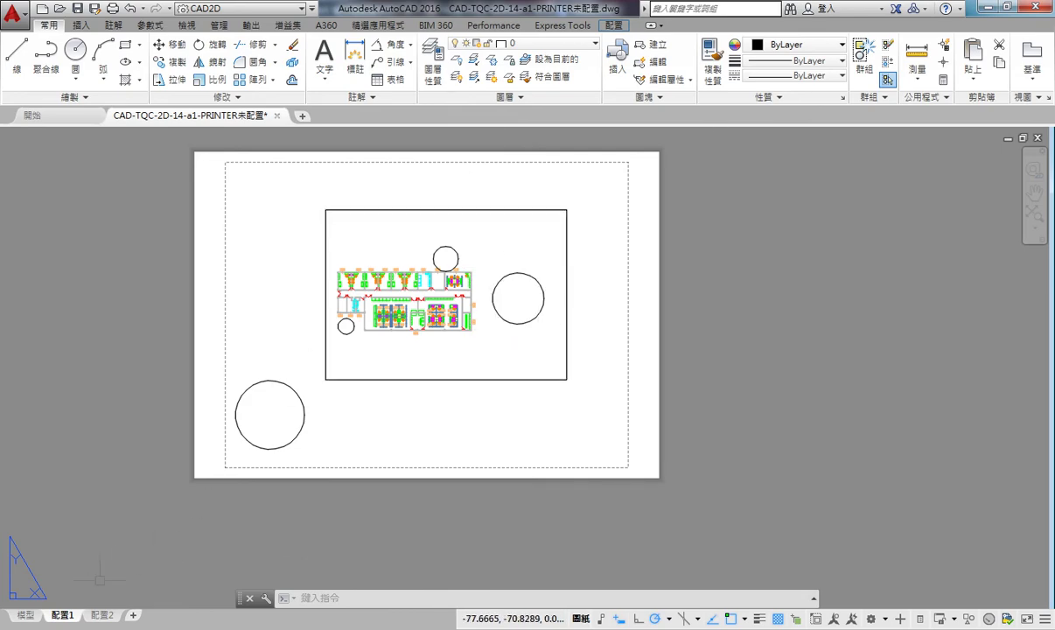
- Shift the model view so the plan sits left, then draw a paper-space circle over it
left_click(25, 617)
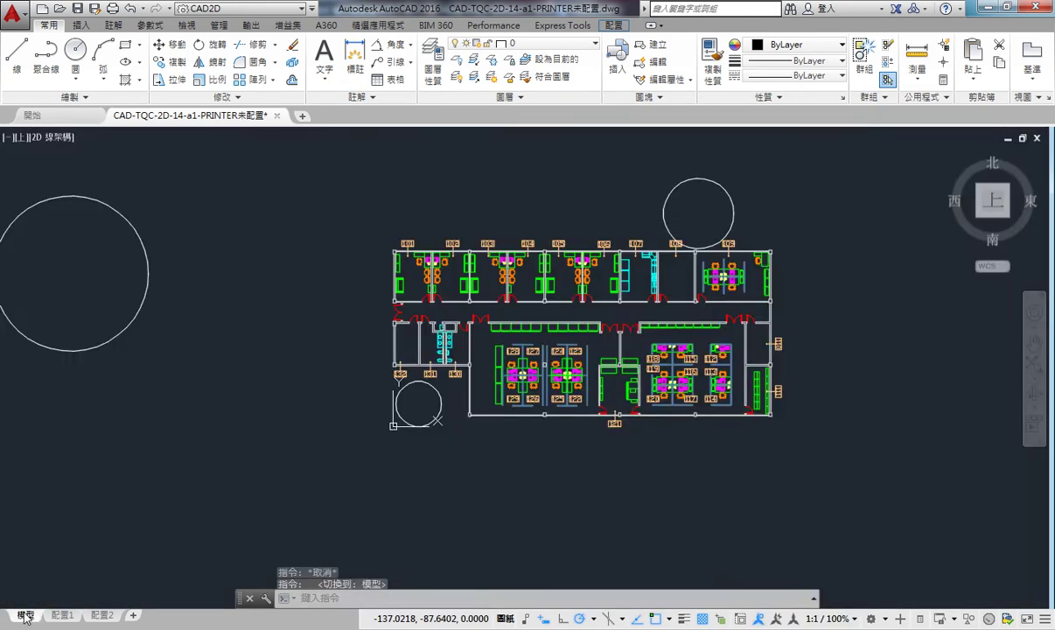
middle_click_drag(750, 405, 500, 433)
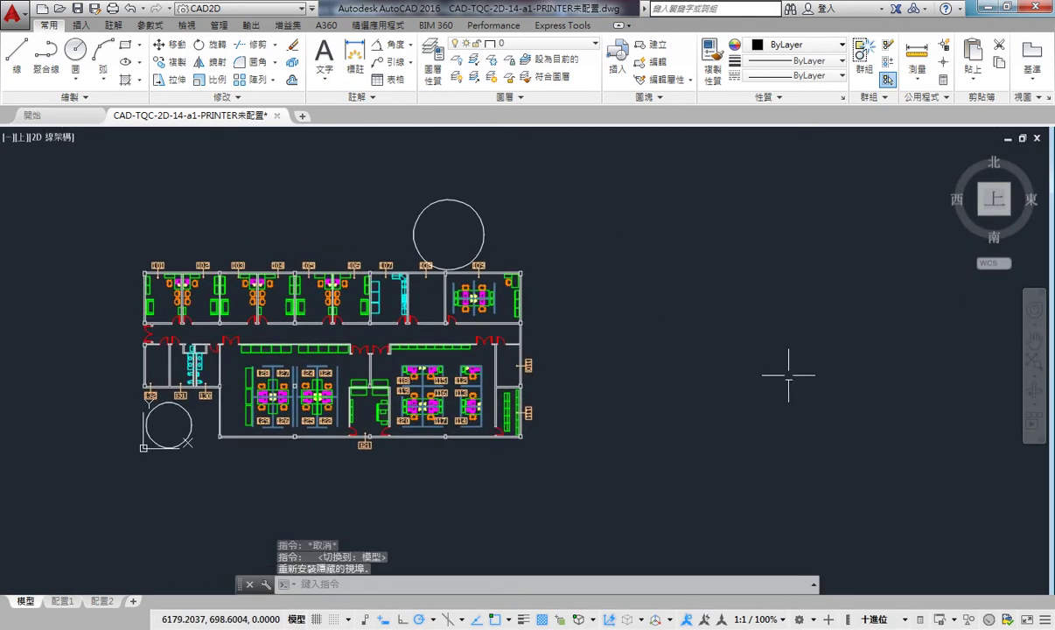
left_click(62, 601)
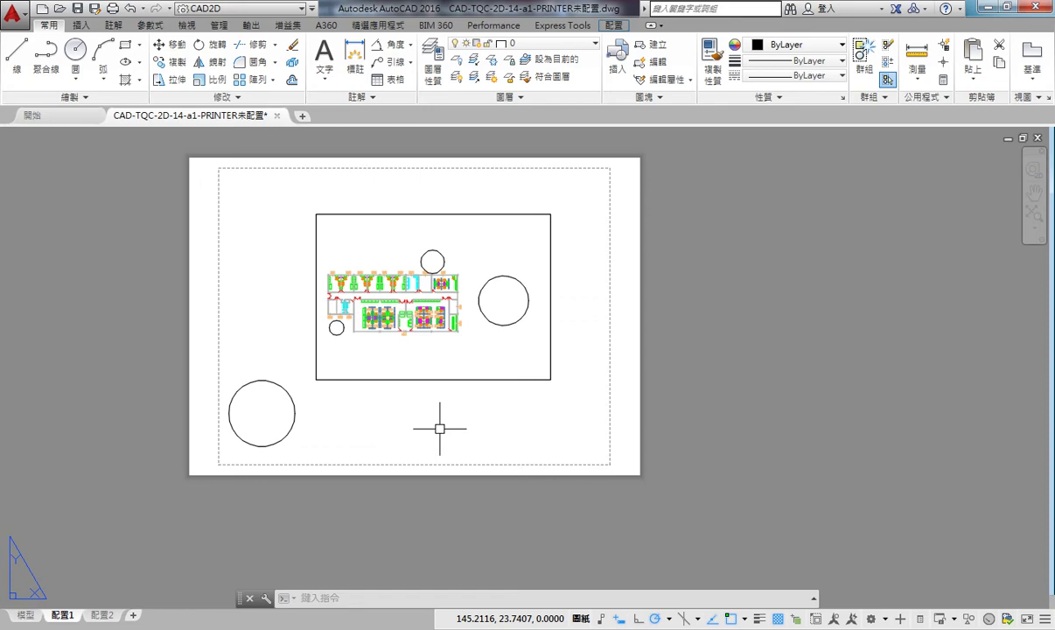
left_click(75, 52)
left_click(387, 299)
key("Return")
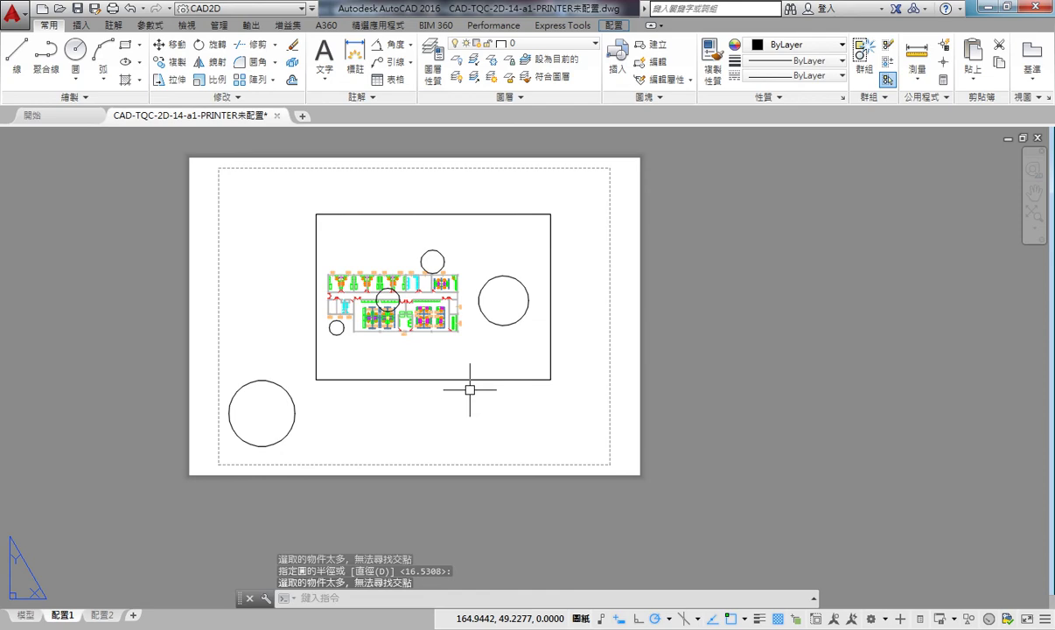
- In model space, draw a circle above the plan's left end, then return to 配置1
key("Escape")
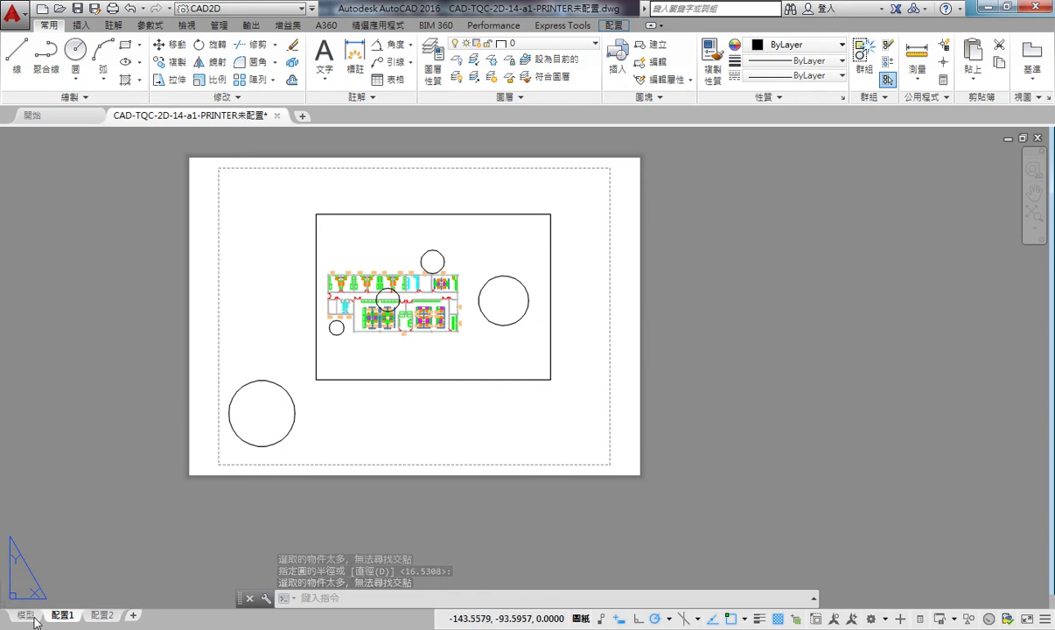
left_click(26, 614)
left_click(75, 50)
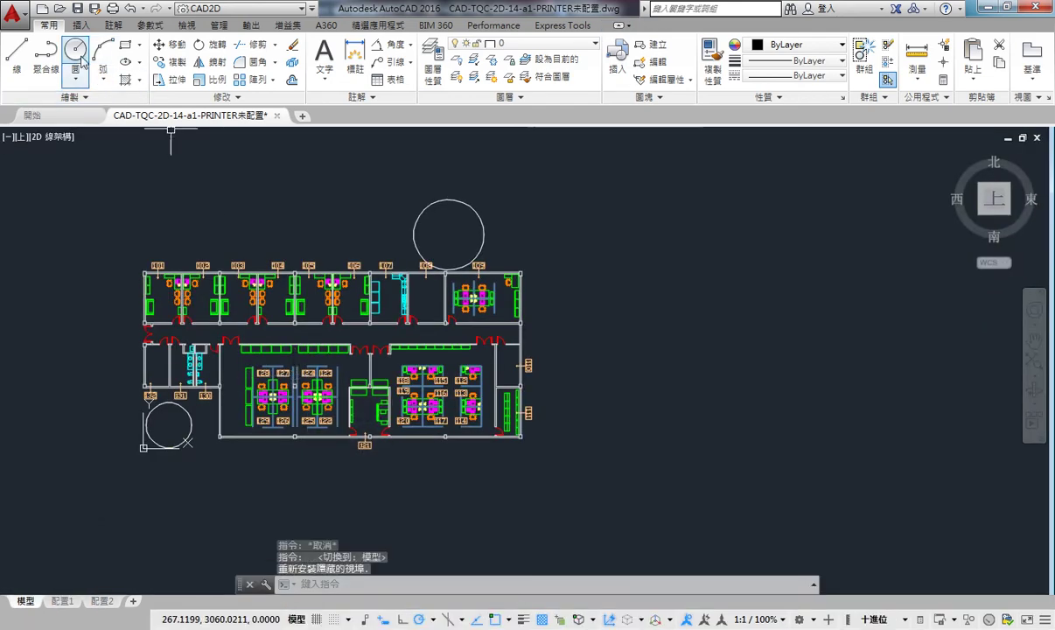
left_click(286, 229)
left_click(306, 209)
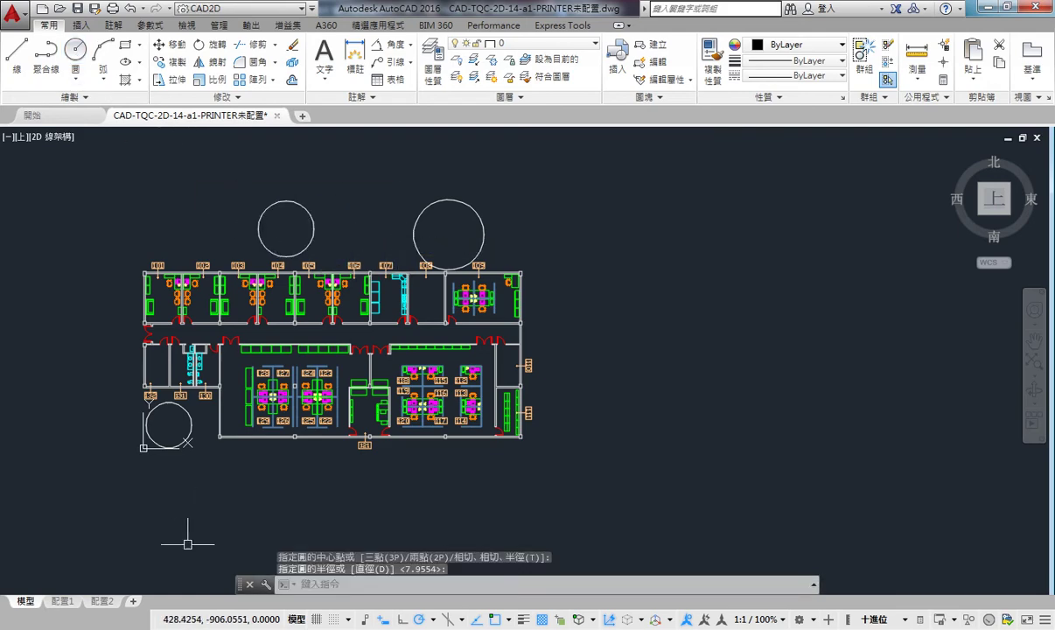
left_click(62, 601)
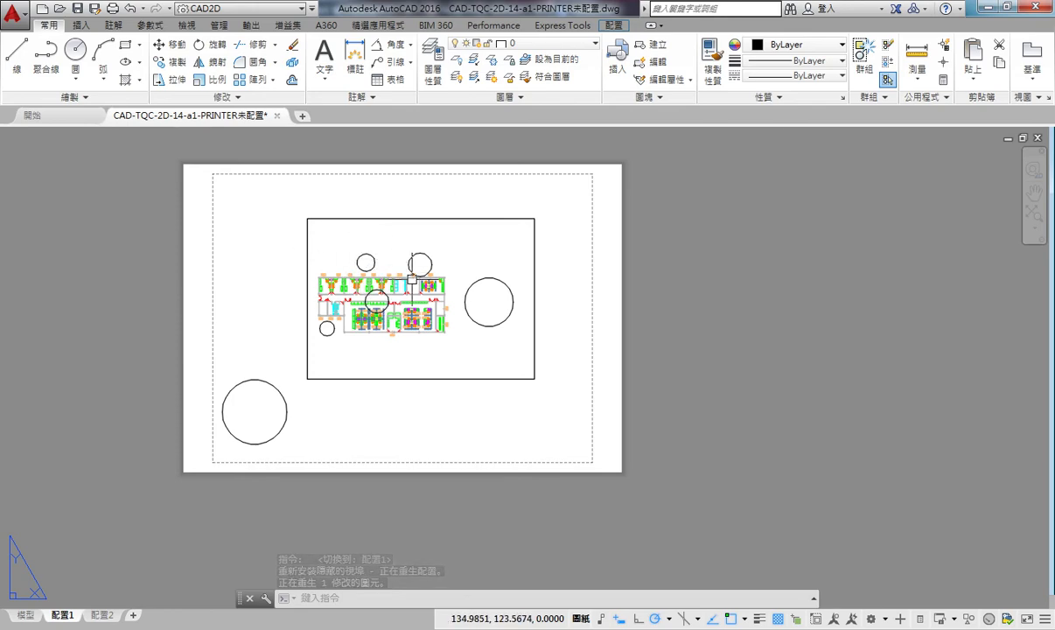
- Window-select and delete the three paper-space circles on the 配置1 sheet
left_click(500, 348)
left_click(344, 237)
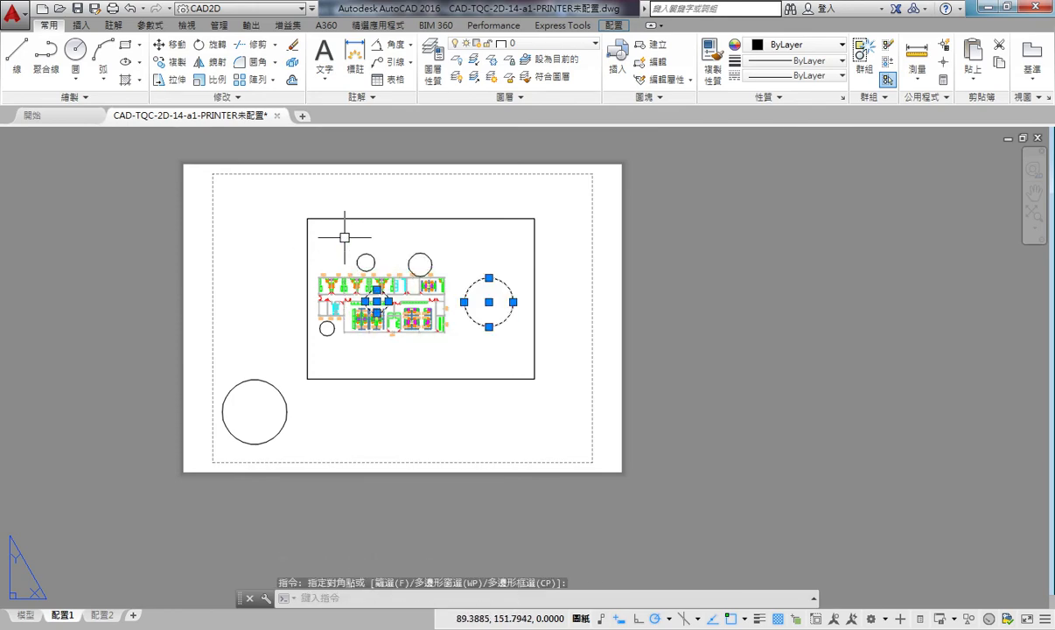
key("Delete")
left_click(307, 446)
left_click(206, 355)
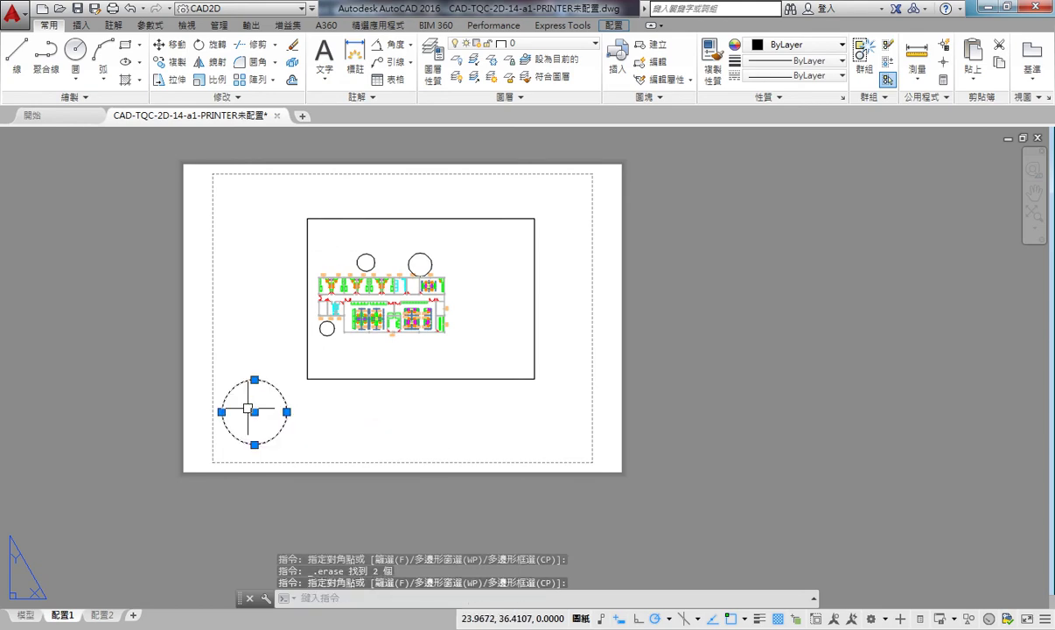
key("Delete")
- Delete the three circles from model space, recentre the plan, and return to 配置1
left_click(25, 615)
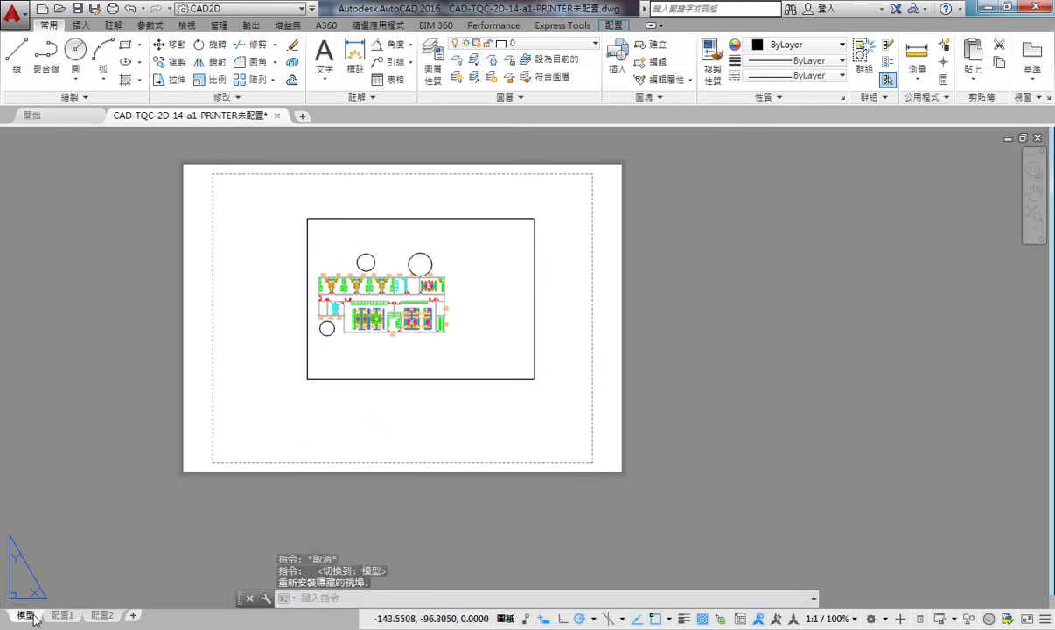
left_click(470, 201)
left_click(202, 248)
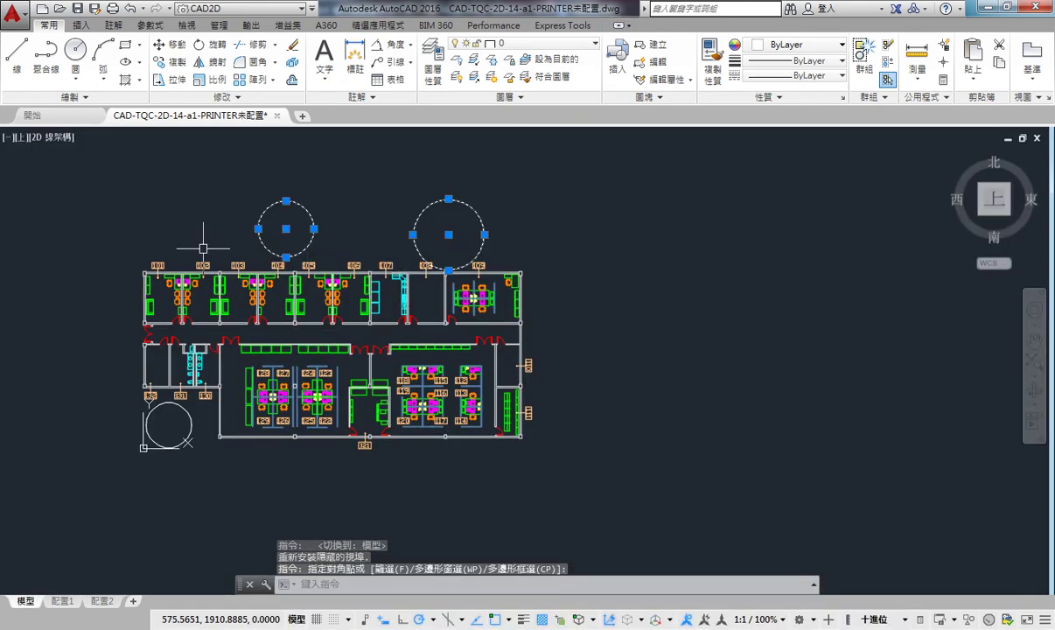
key("Delete")
left_click(134, 378)
left_click(202, 463)
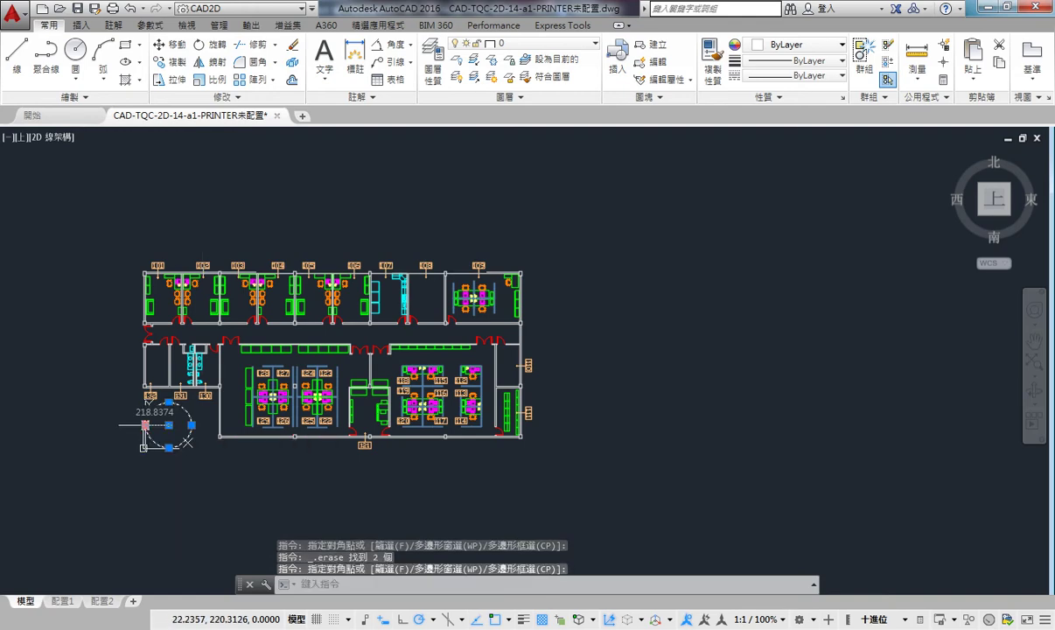
key("Delete")
middle_click_drag(357, 381, 450, 359)
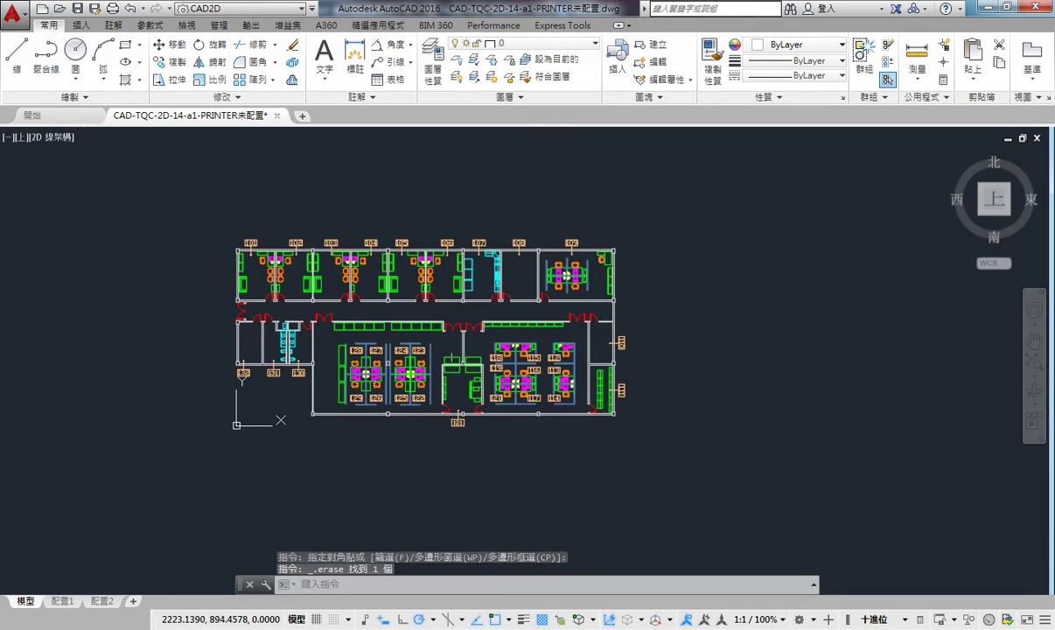
left_click(63, 601)
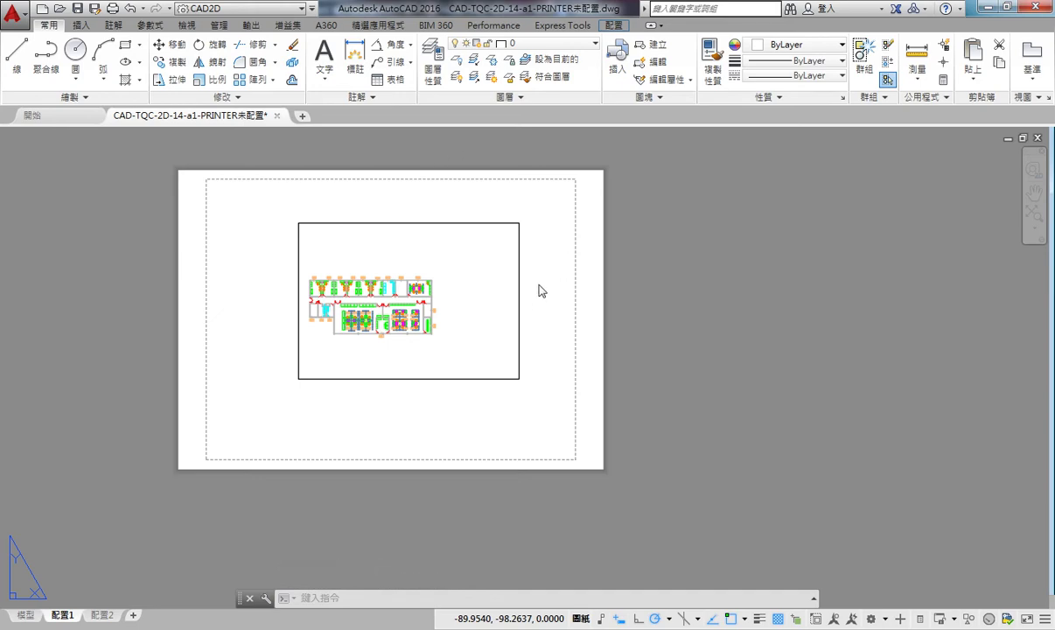
- Nudge the 配置1 sheet right, then switch to the 模型 tab to view the whole floor plan
middle_click_drag(571, 248, 624, 249)
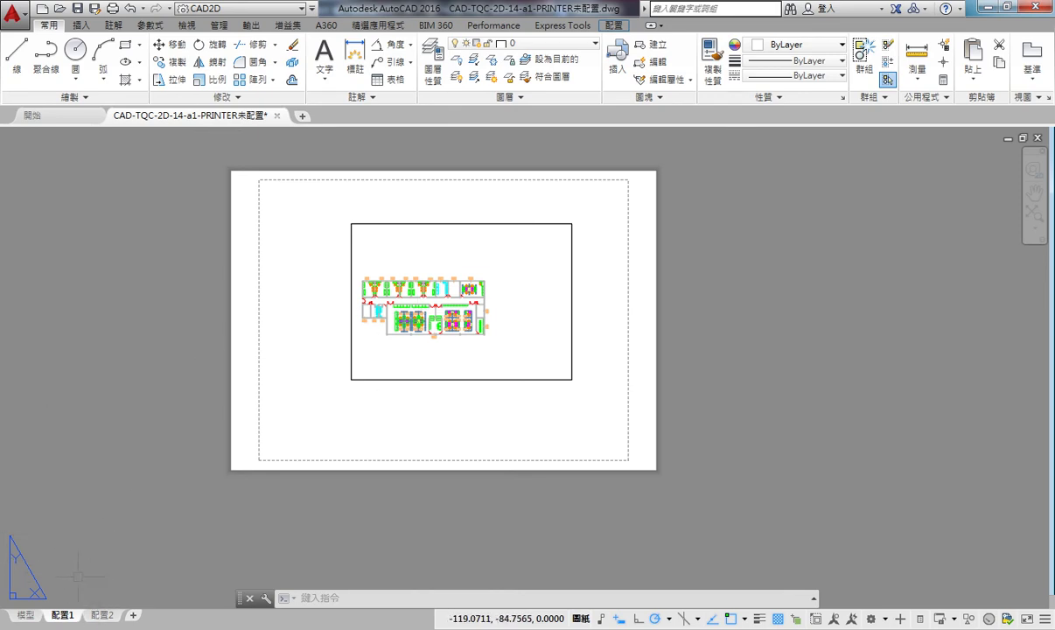
left_click(26, 615)
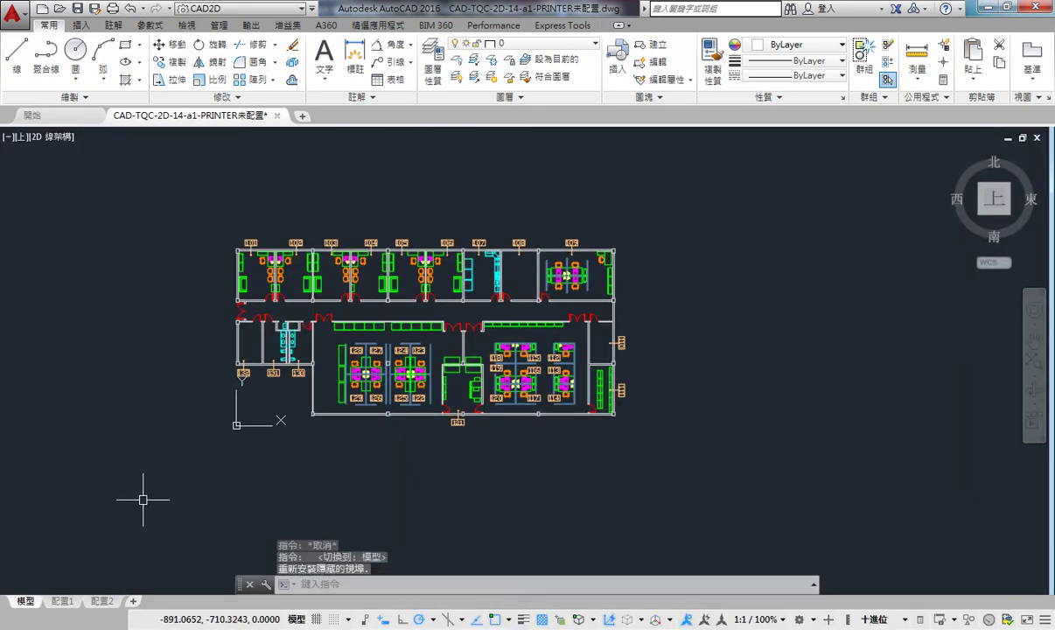
- Zoom in and pan along the office rooms, zoom back out, then return to 配置1
scroll(228, 444, "up", 2)
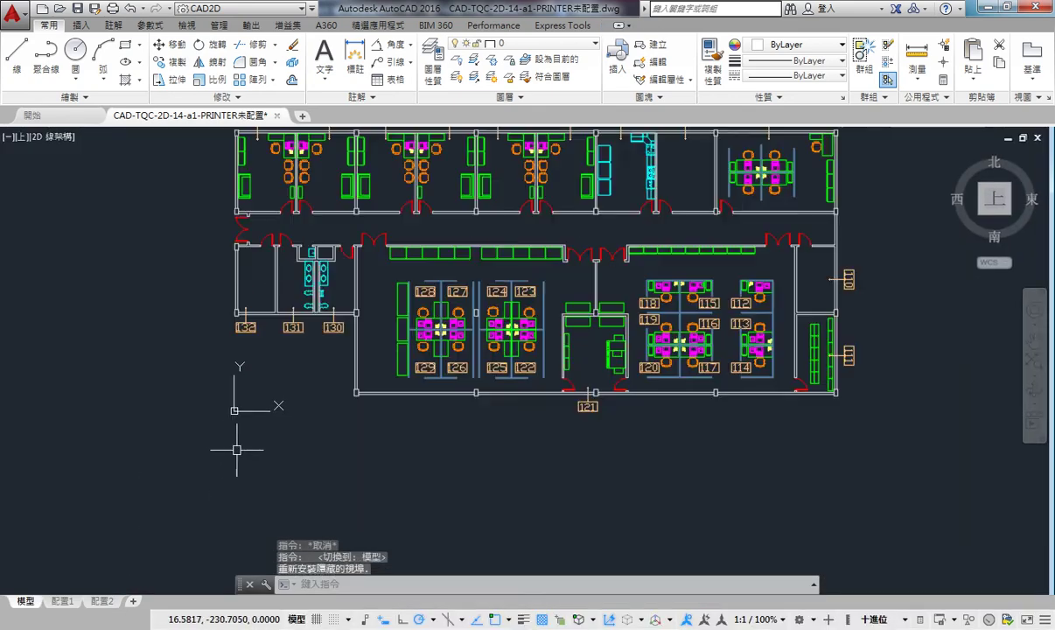
scroll(228, 394, "up", 2)
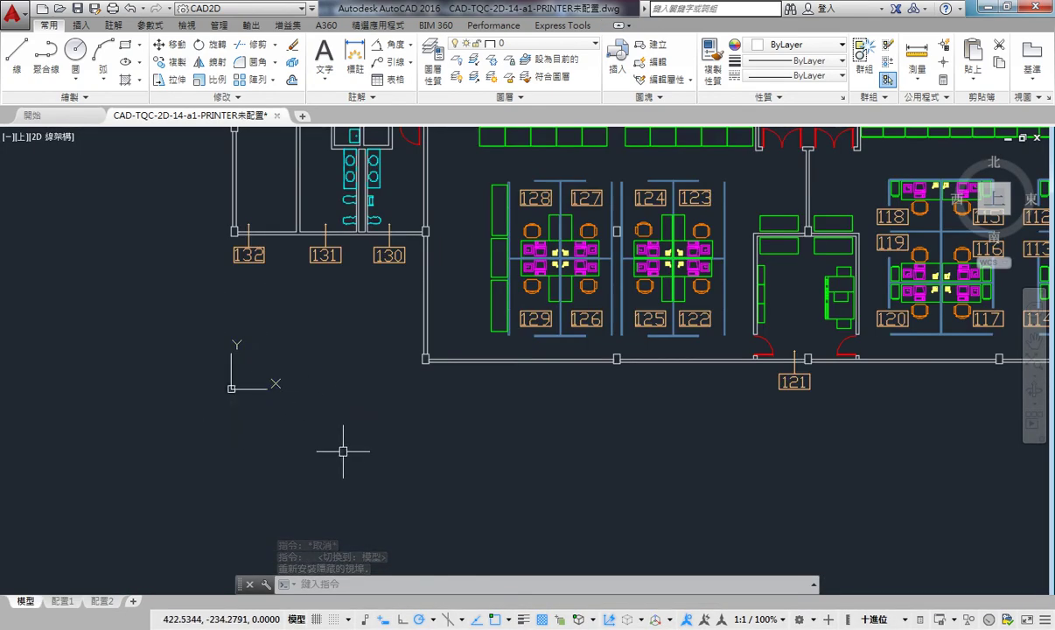
middle_click_drag(293, 439, 200, 452)
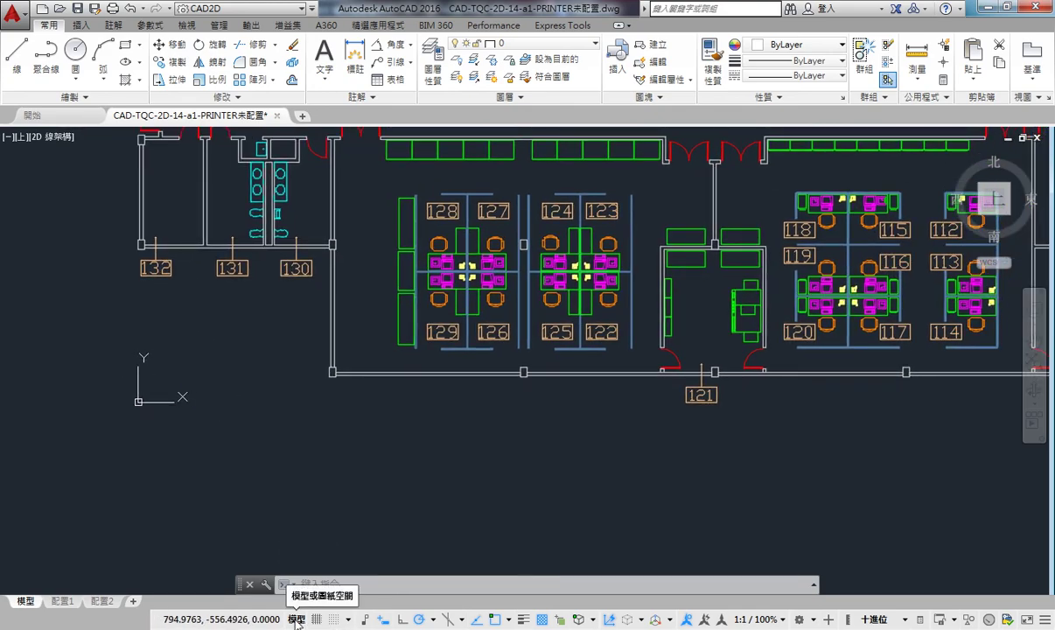
scroll(341, 345, "down", 2)
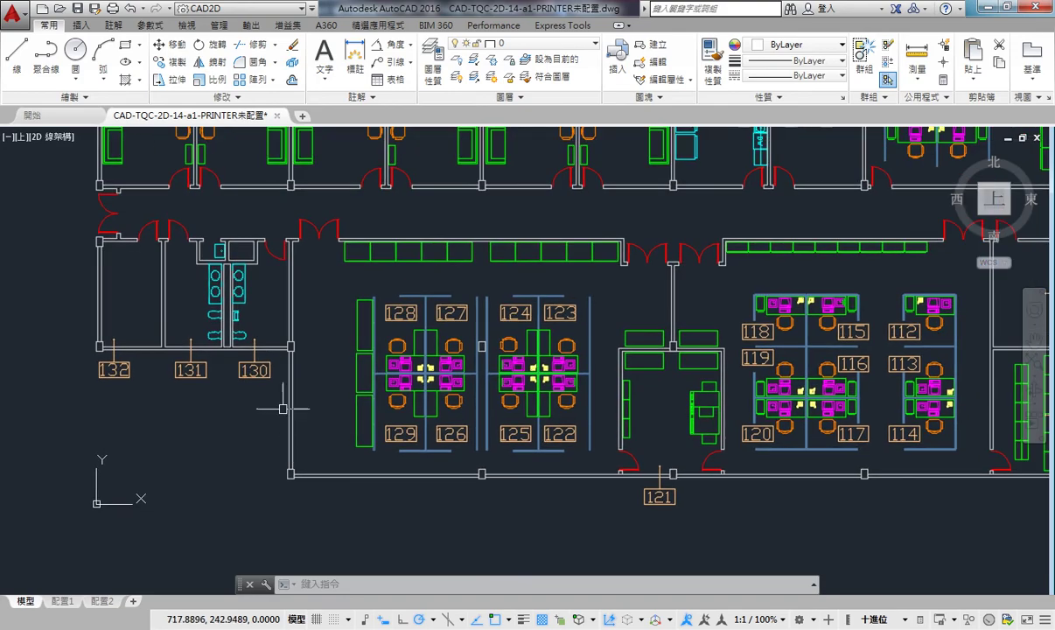
scroll(337, 359, "down", 3)
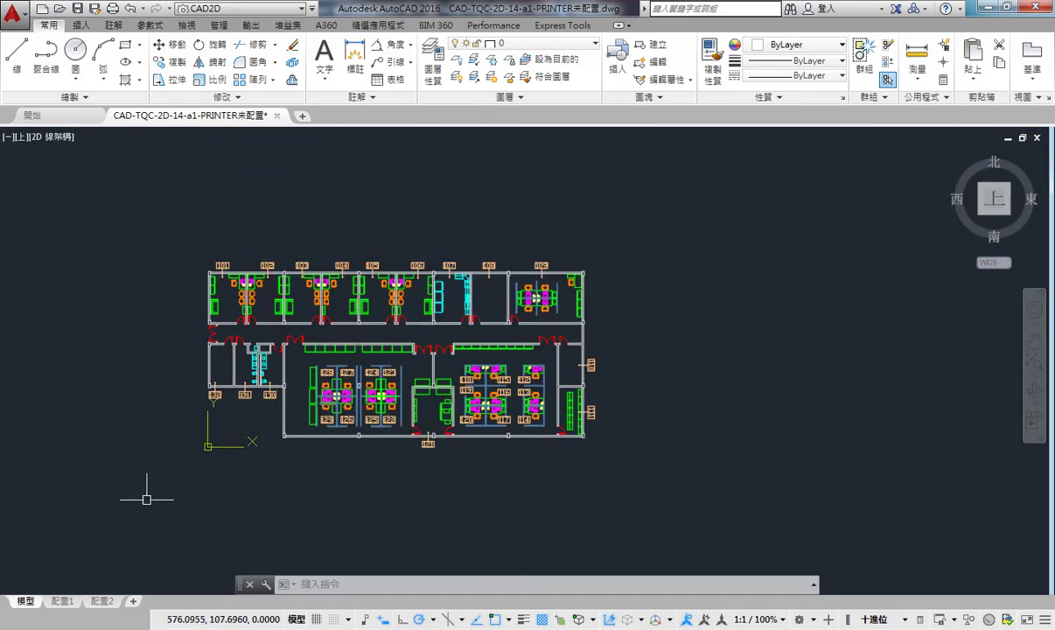
left_click(62, 601)
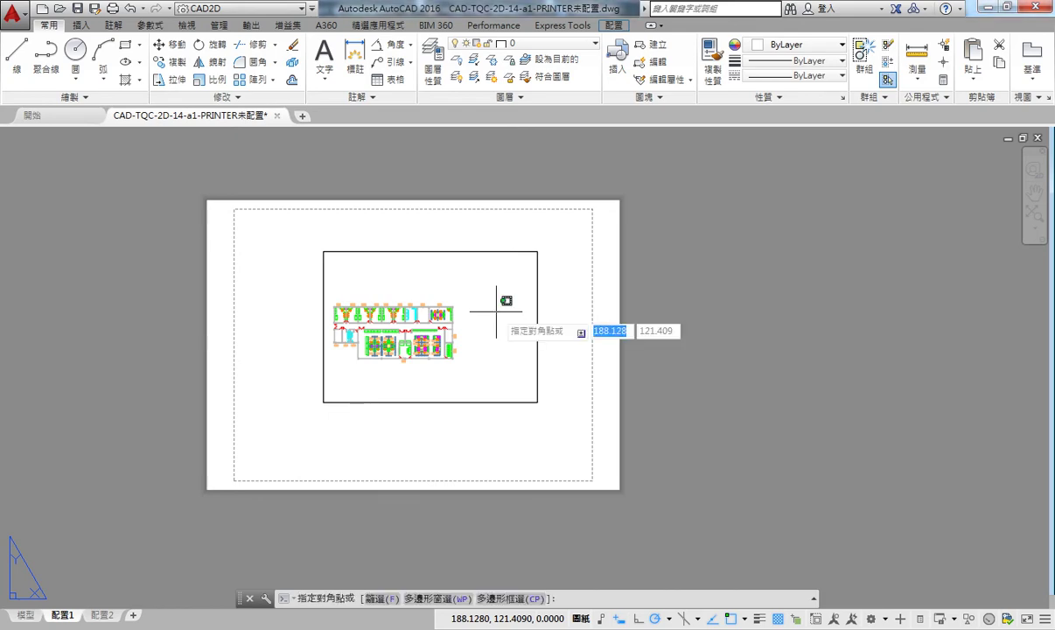
- Double-click inside the 配置1 viewport to activate it for model editing
double_click(496, 311)
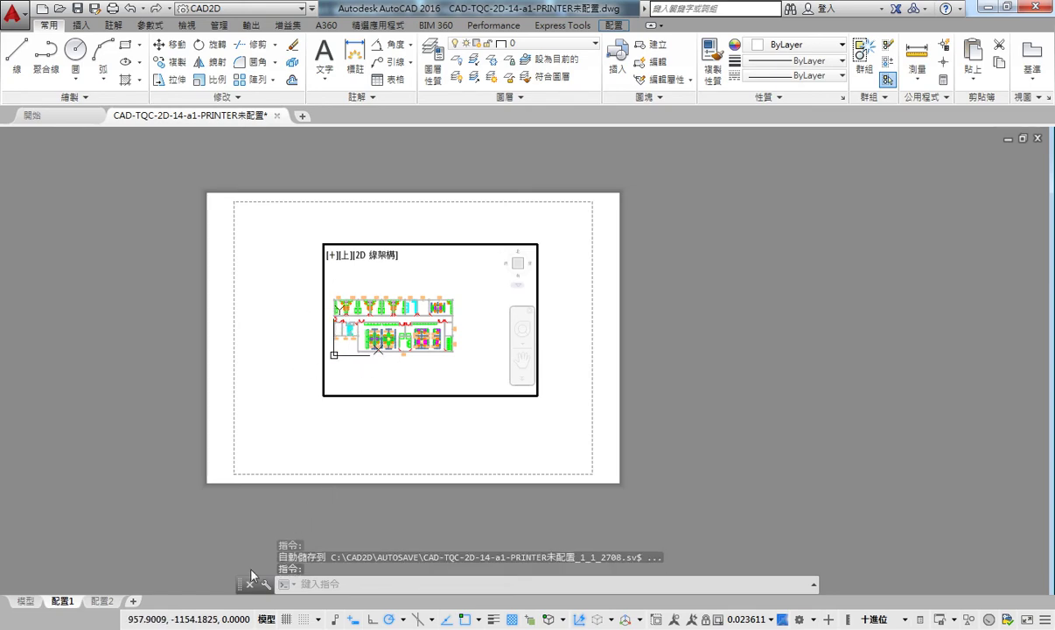
- Through the viewport, draw a circle above the plan's right end and check it in model space
left_click(76, 51)
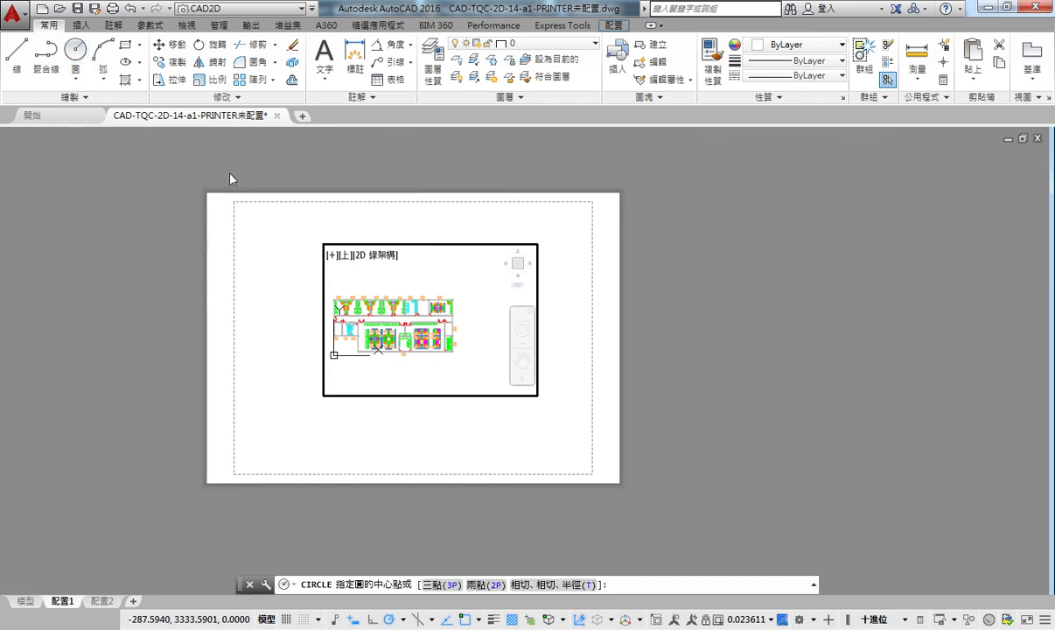
left_click(479, 285)
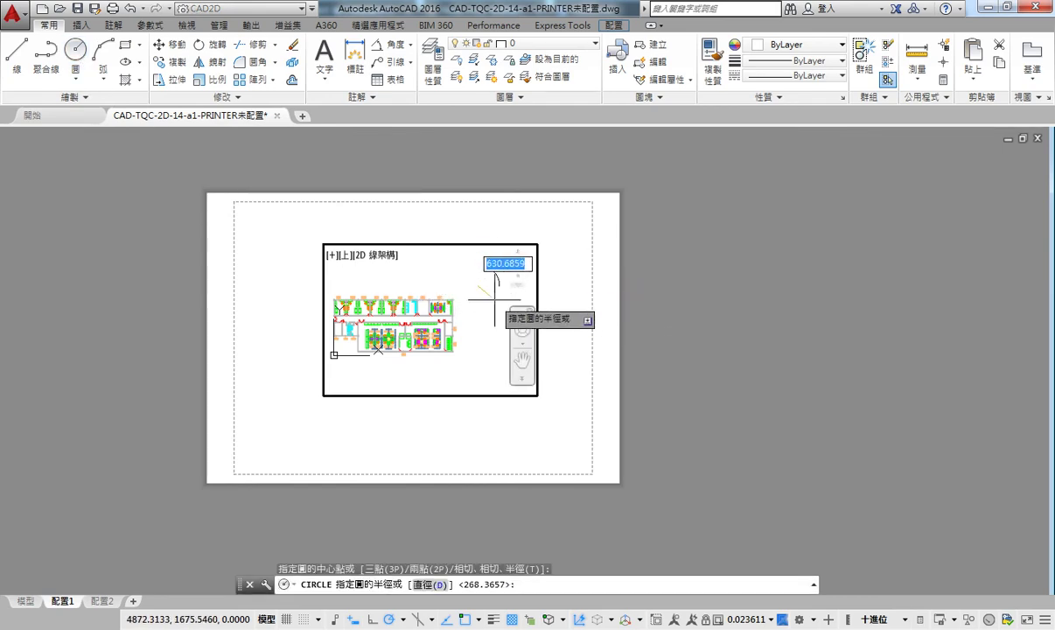
mouse_move(25, 600)
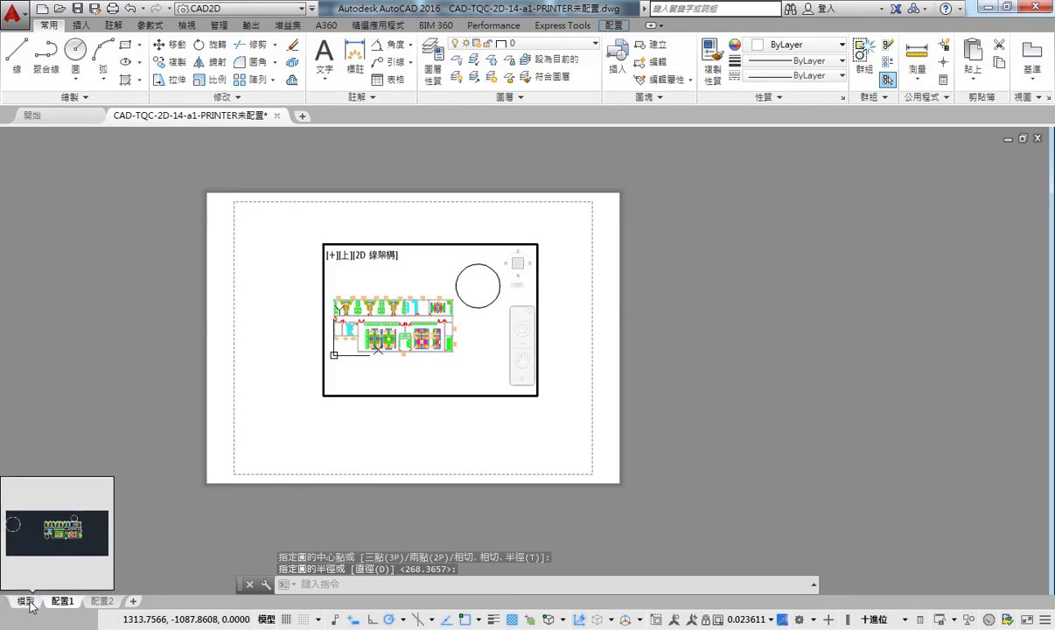
left_click(26, 601)
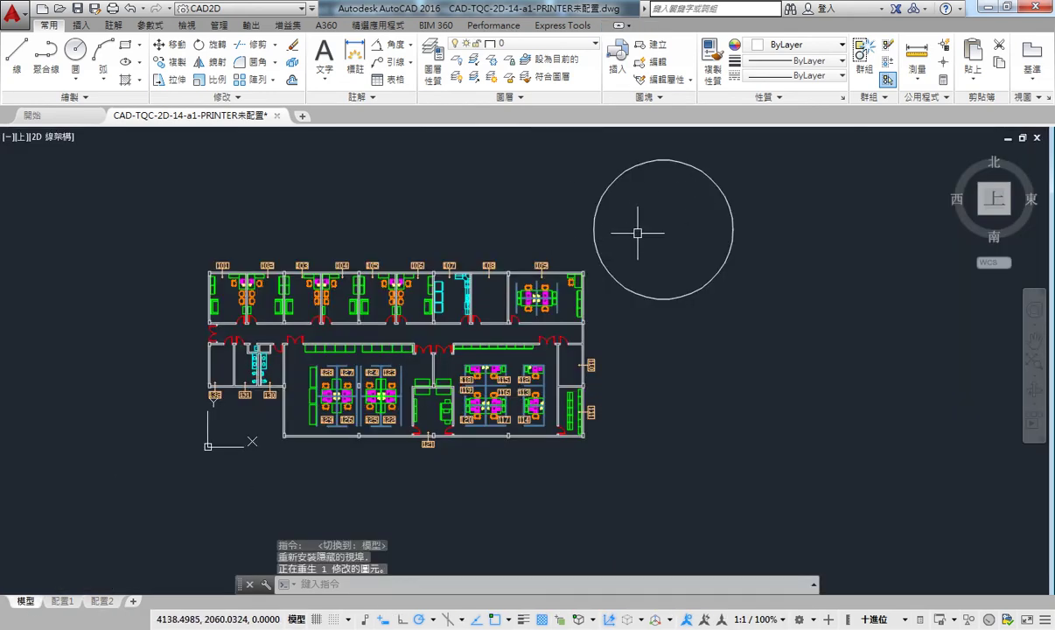
left_click(58, 602)
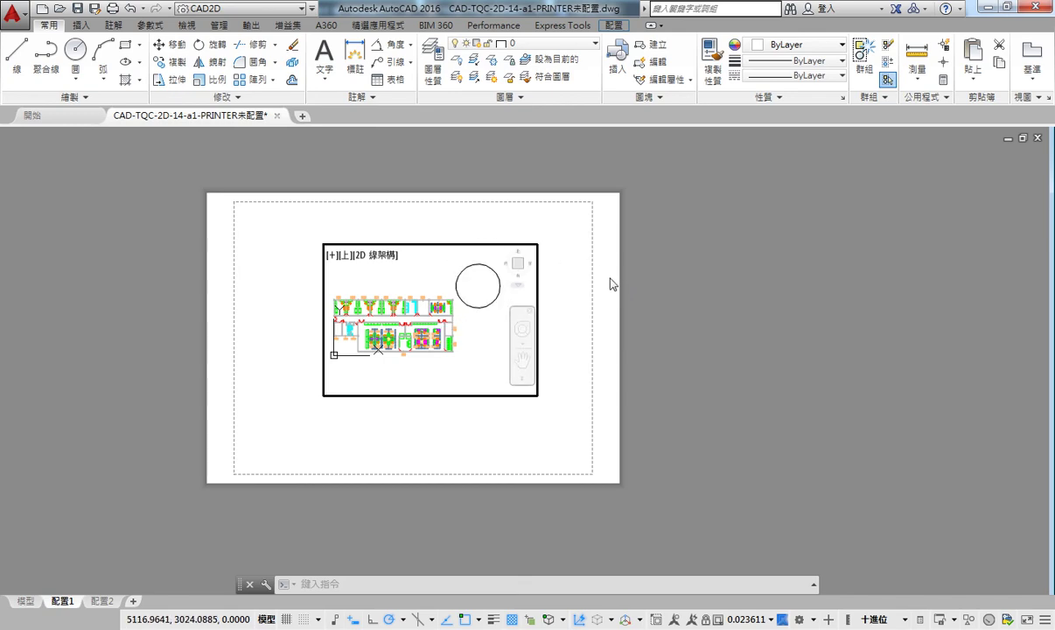
- Return to paper space and draw an N-shaped four-point line figure right of the floor plan
double_click(564, 318)
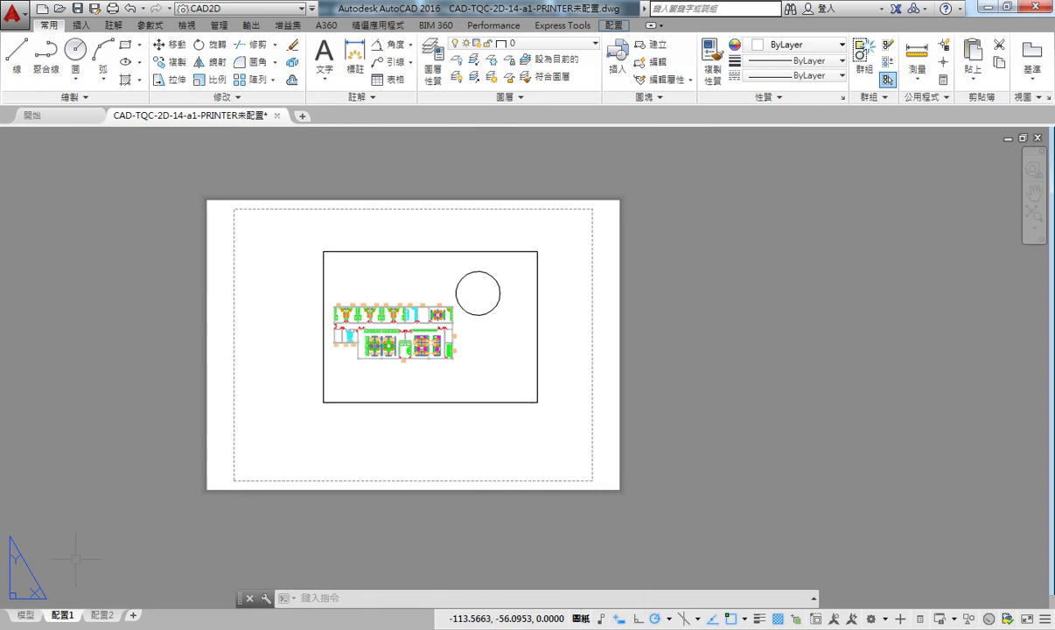
left_click(16, 54)
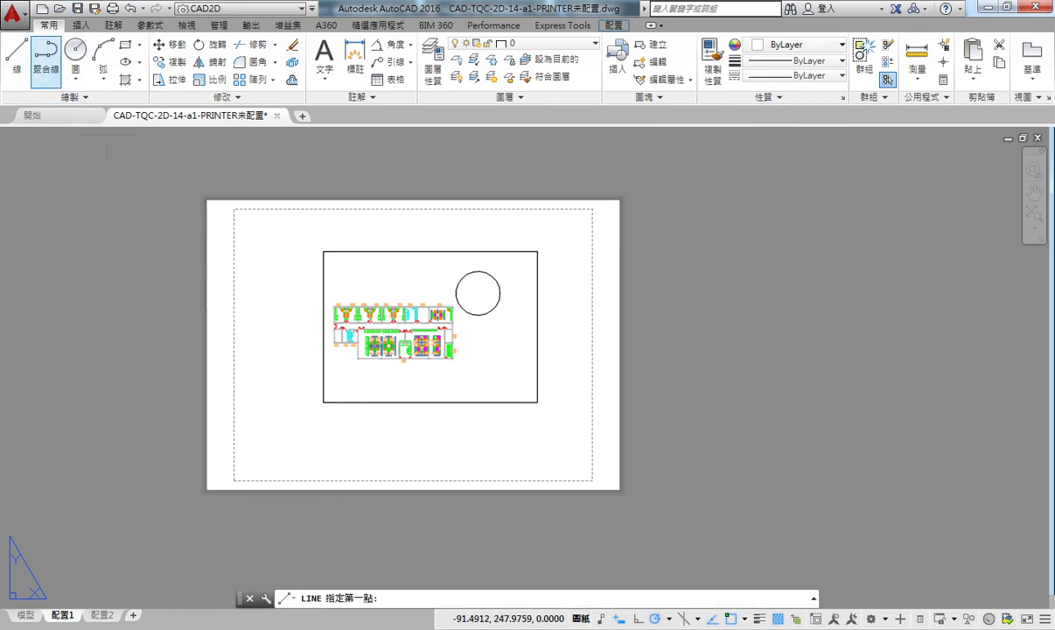
left_click(468, 374)
left_click(473, 338)
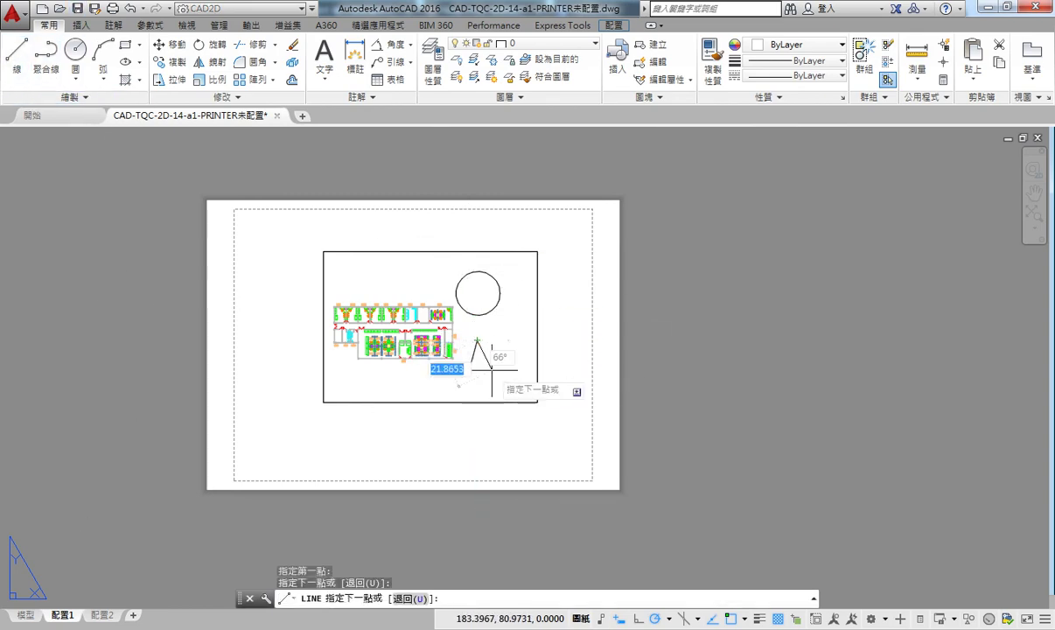
left_click(499, 366)
left_click(507, 342)
key("Return")
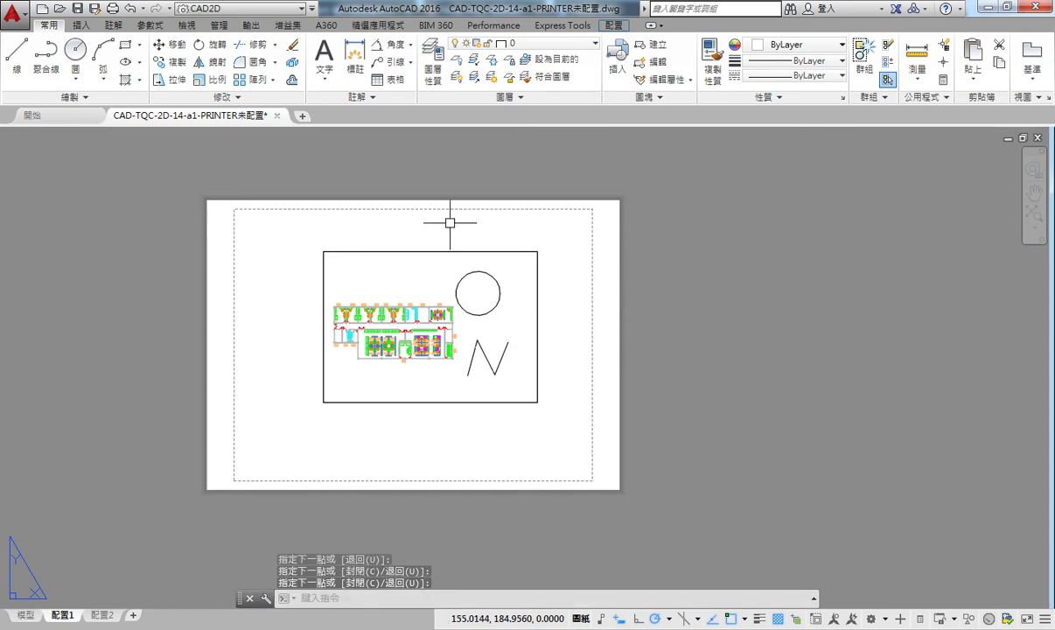
- Delete the circle above the floor plan's right end in model space
left_click(27, 616)
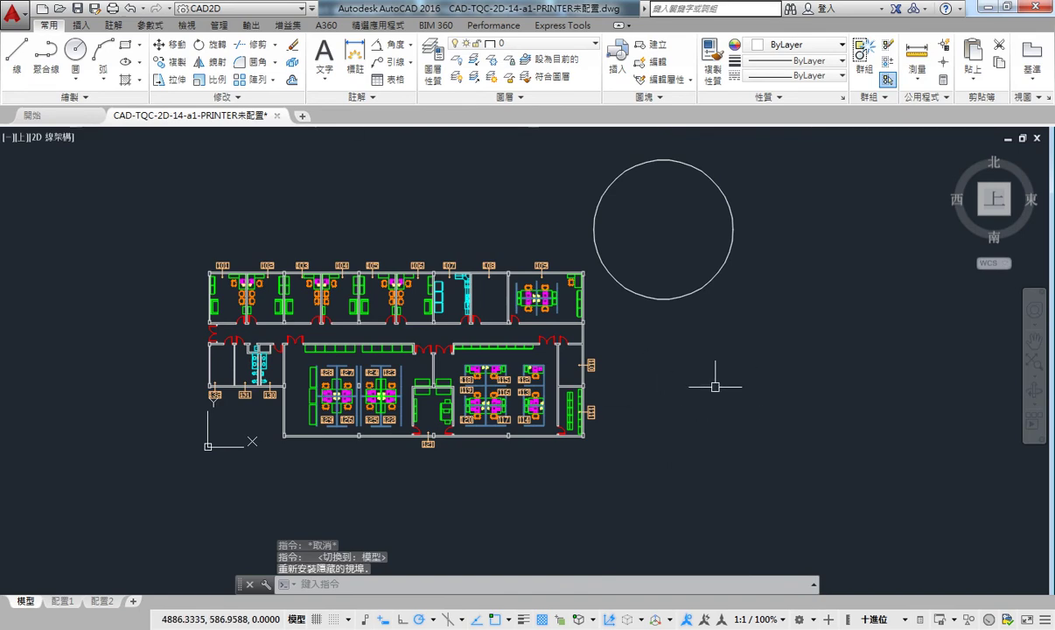
left_click(630, 290)
key("Delete")
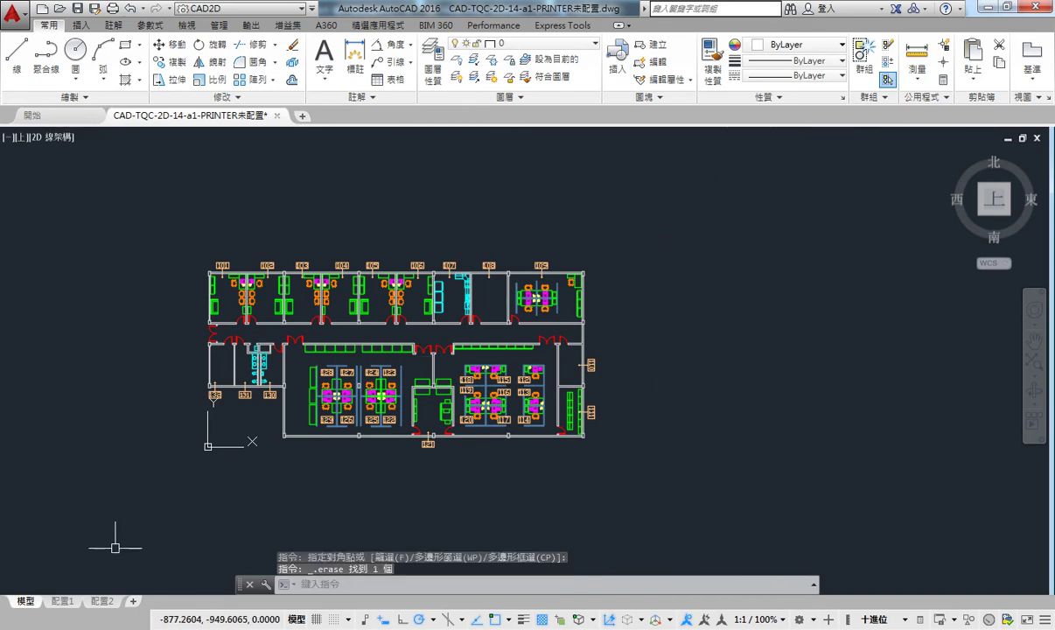
- Window-select and delete the viewport and N-shaped lines on 配置1, leaving the sheet blank
left_click(63, 601)
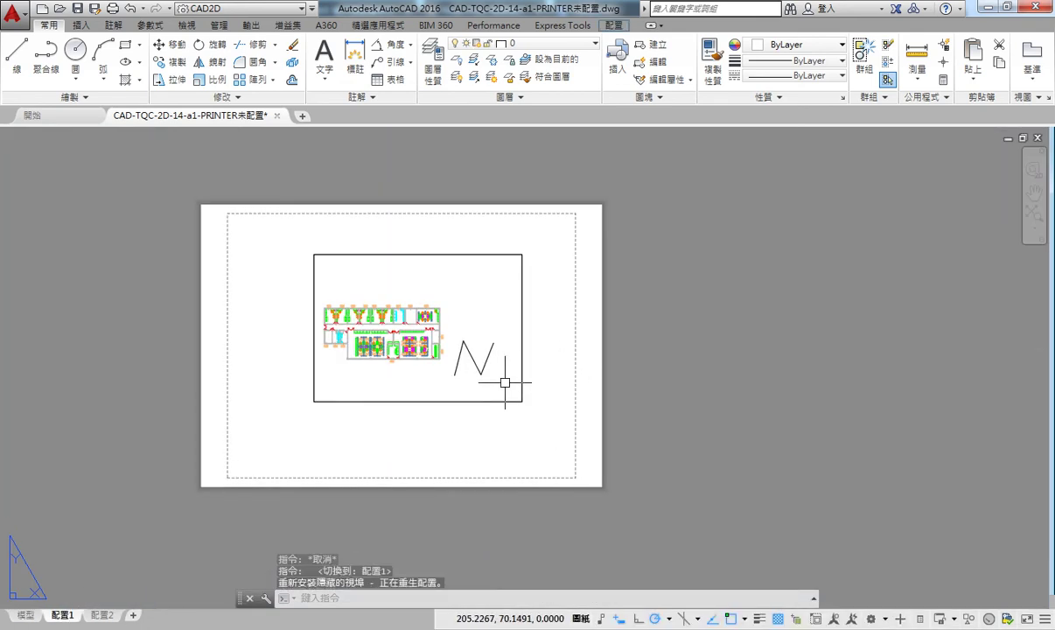
left_click_drag(505, 383, 429, 320)
left_click_drag(565, 426, 293, 237)
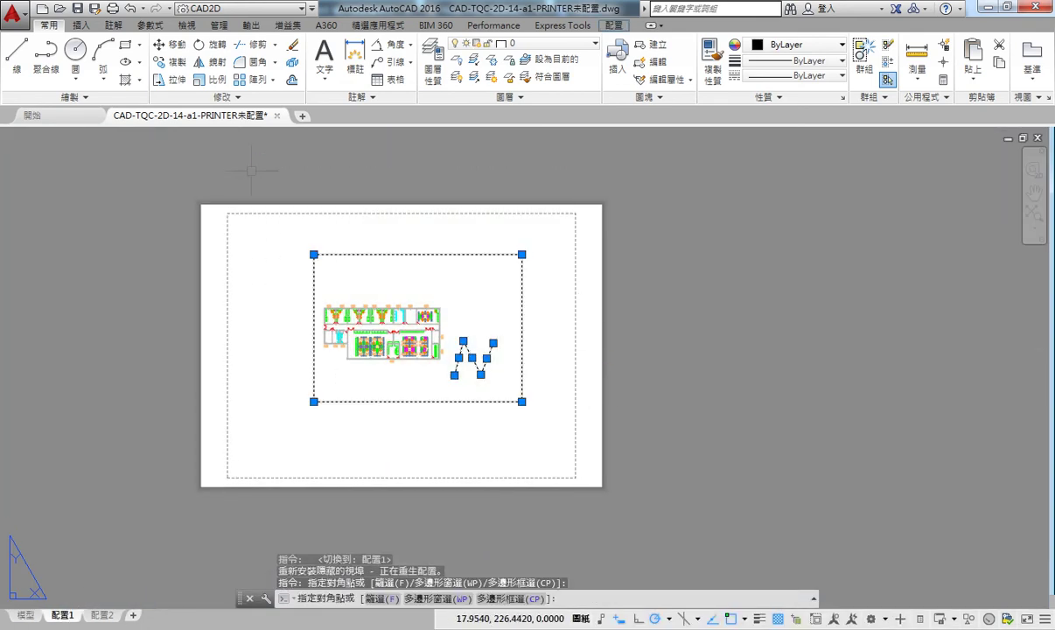
key("Delete")
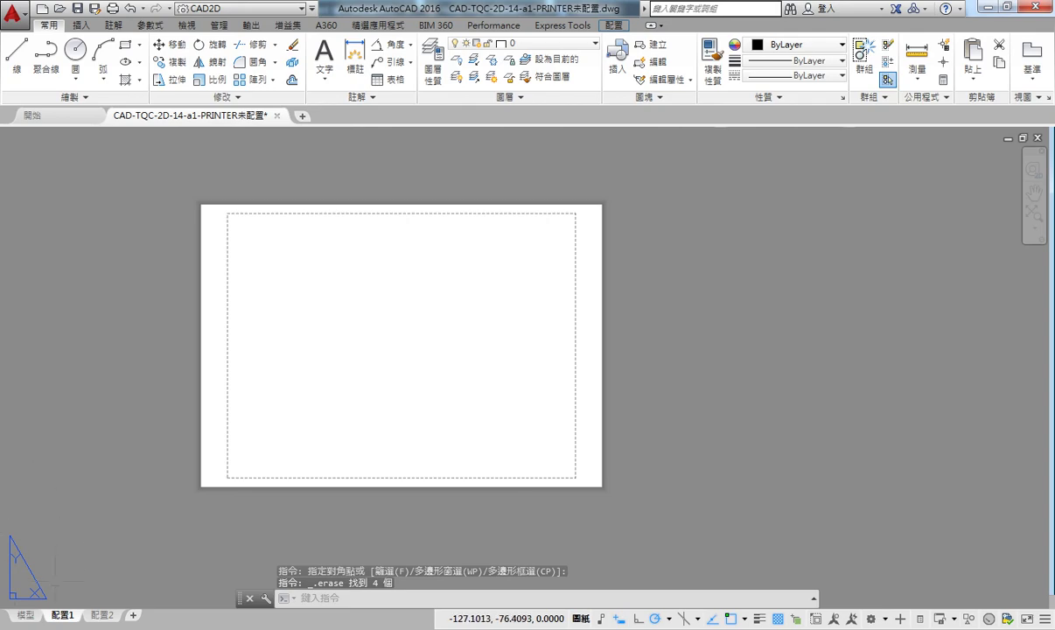
left_click(26, 615)
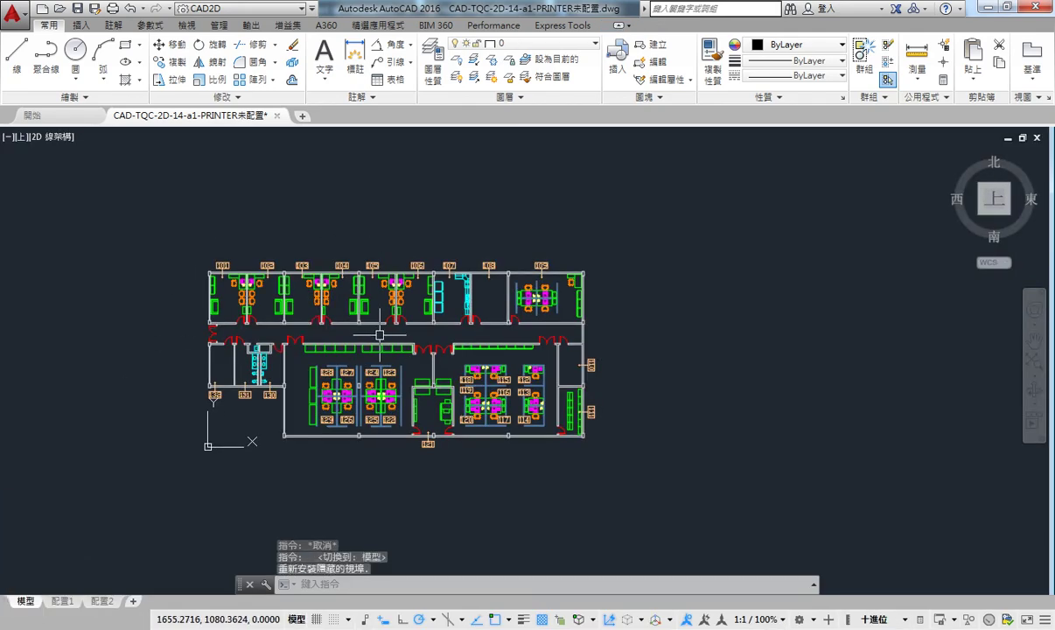
left_click(73, 601)
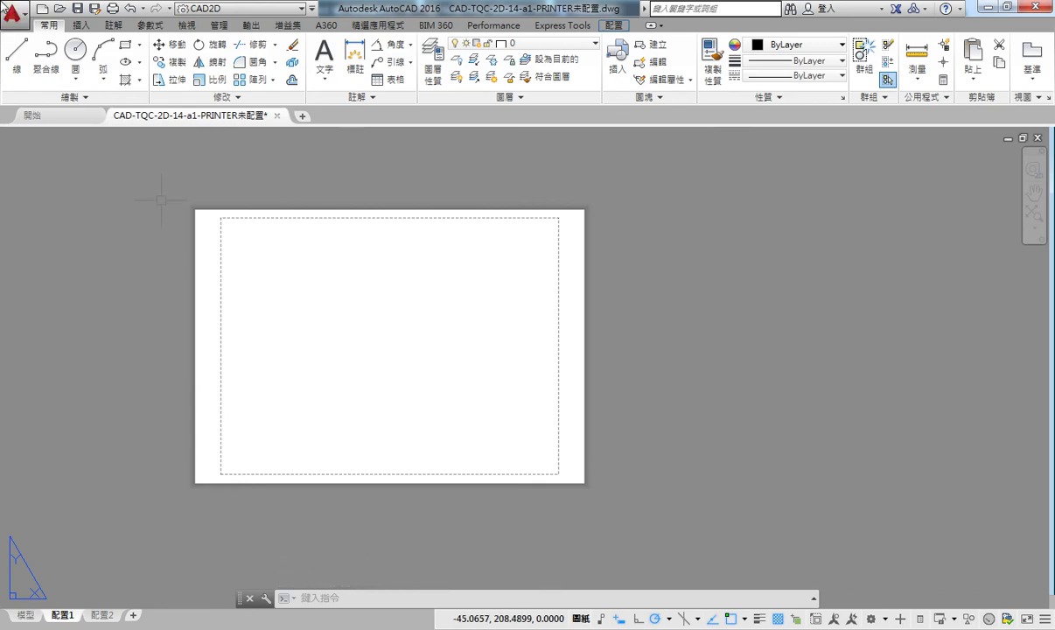
- Create a small new viewport on 配置1 with MV by picking two corners
type("mv")
key("Return")
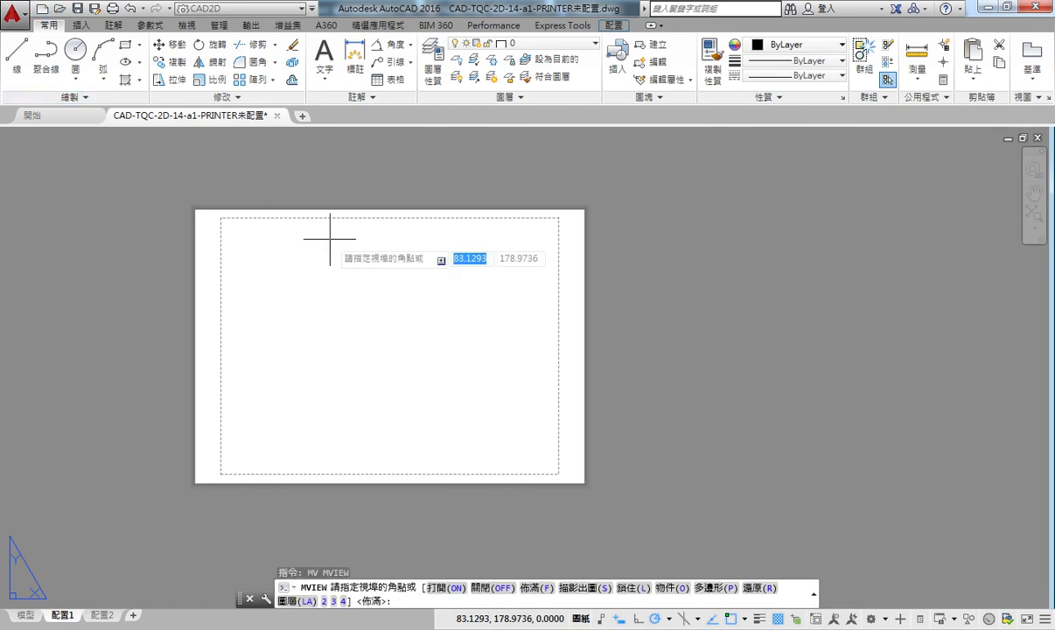
left_click(350, 275)
left_click(403, 341)
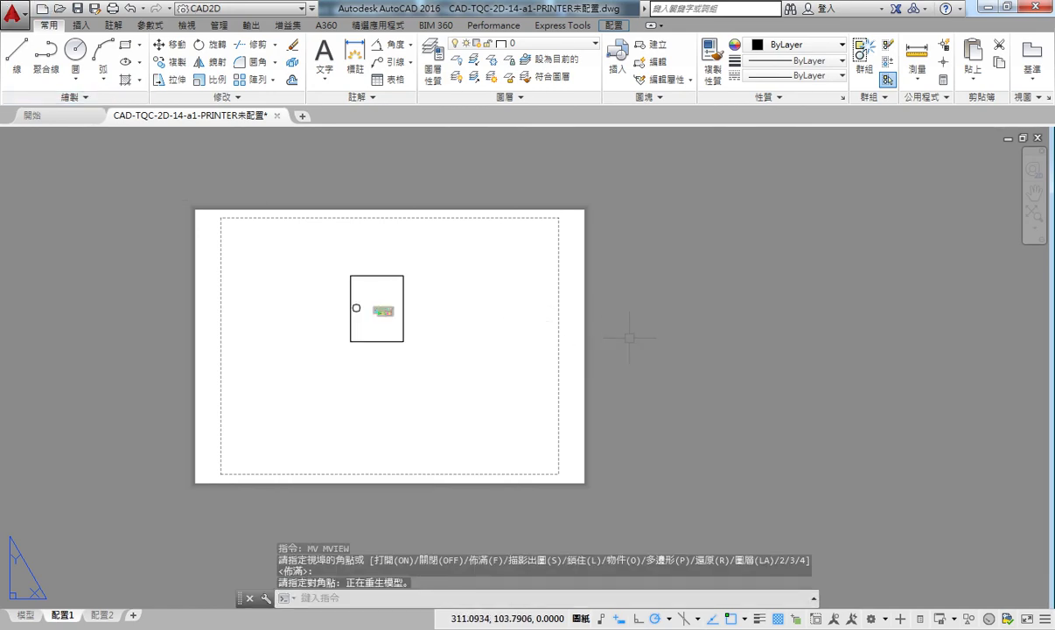
- Enlarge the new viewport by stretching its lower-right corner grip toward the lower right
left_click(386, 341)
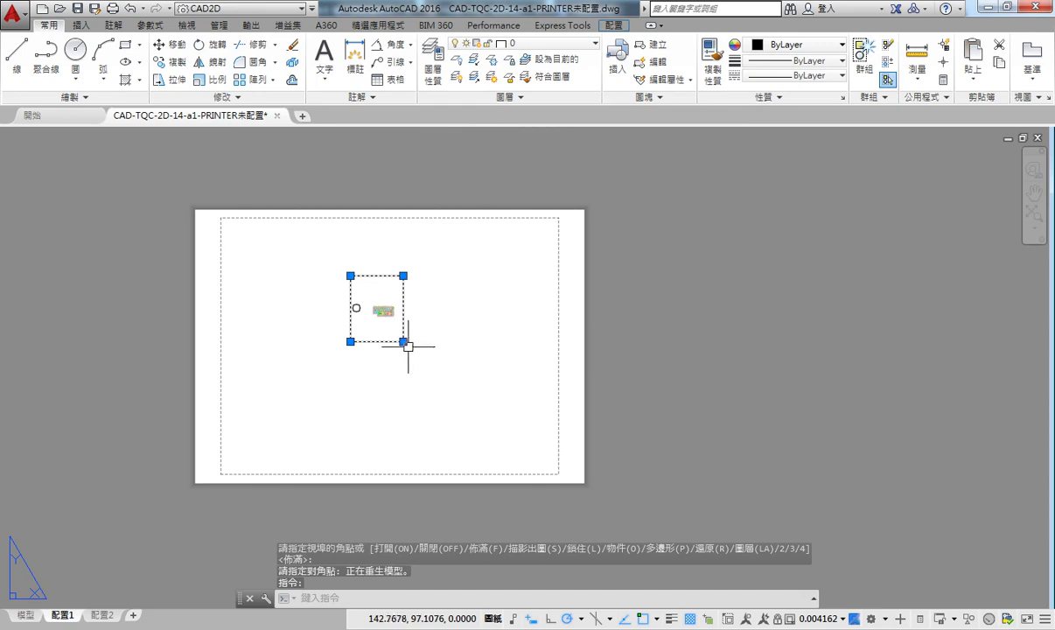
left_click(403, 341)
left_click(530, 417)
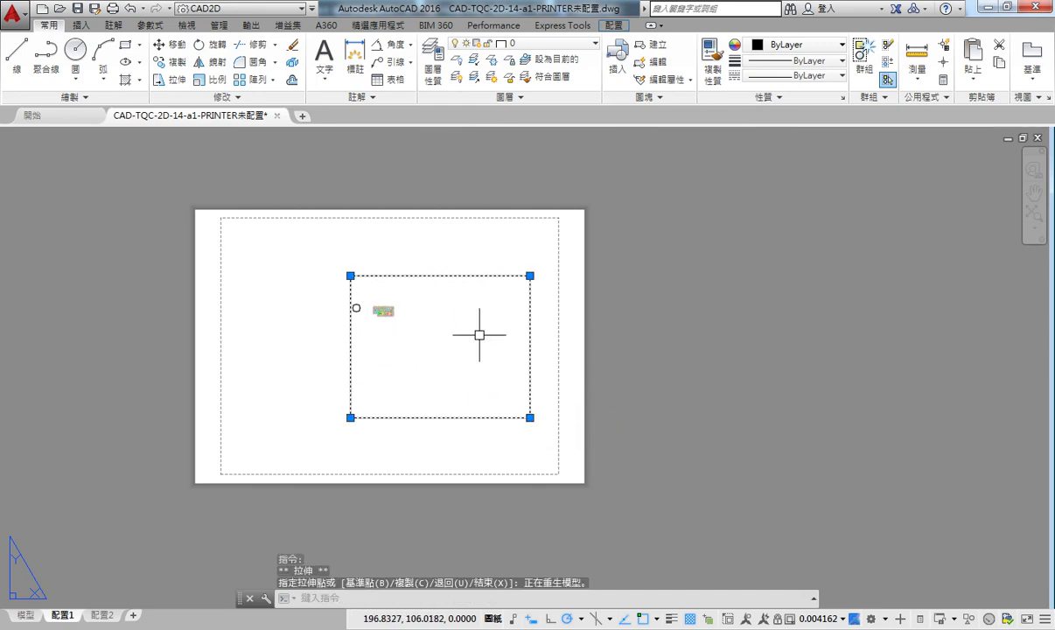
key("Escape")
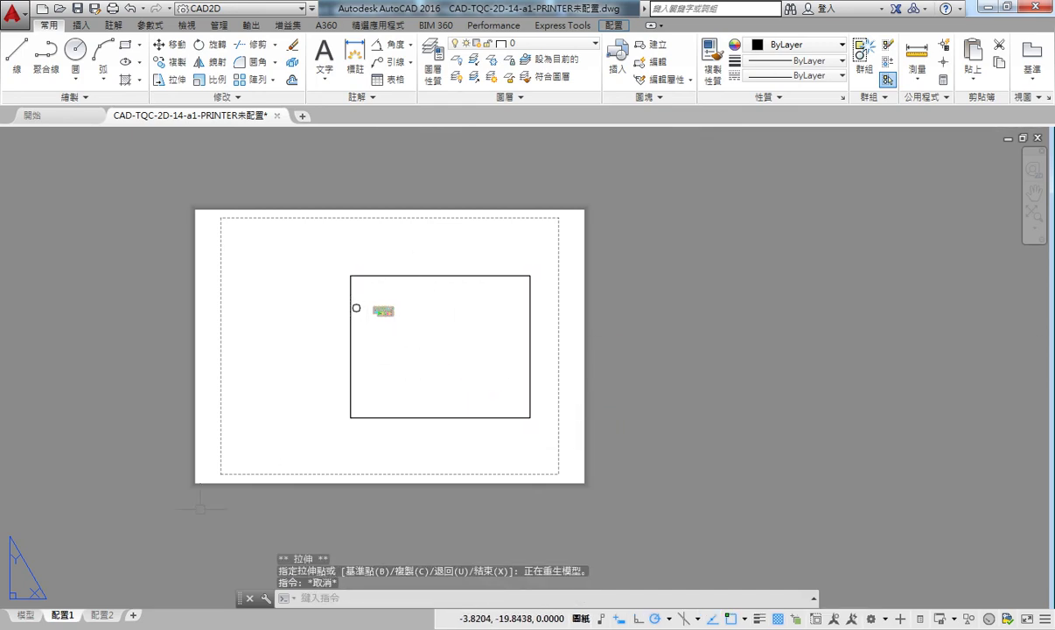
left_click(32, 617)
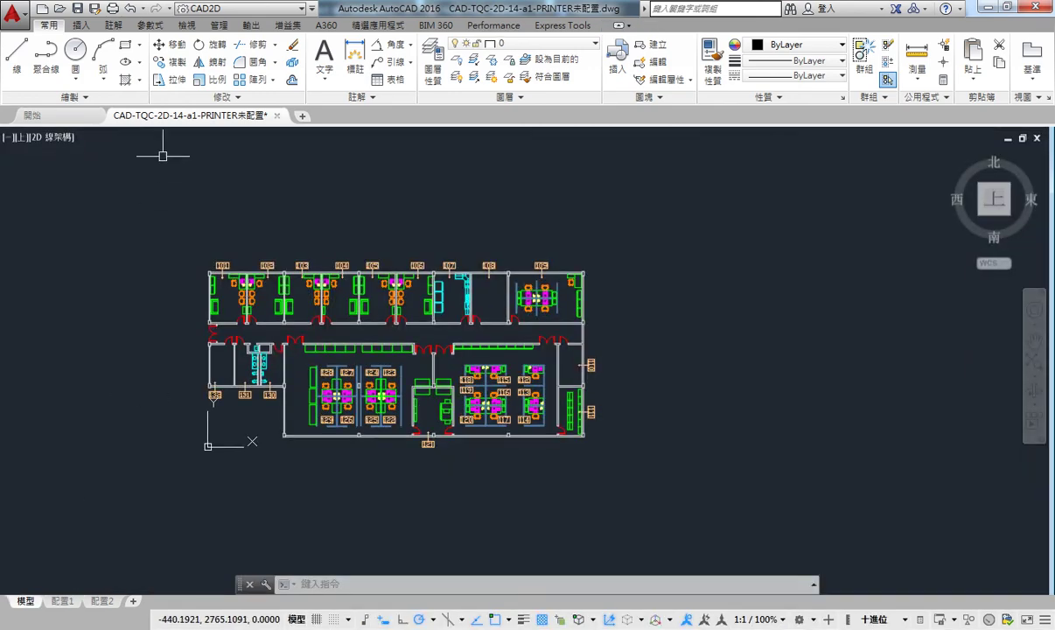
- Draw a four-segment zigzag of model-space lines across the floor plan
left_click(44, 54)
left_click(19, 63)
left_click(160, 465)
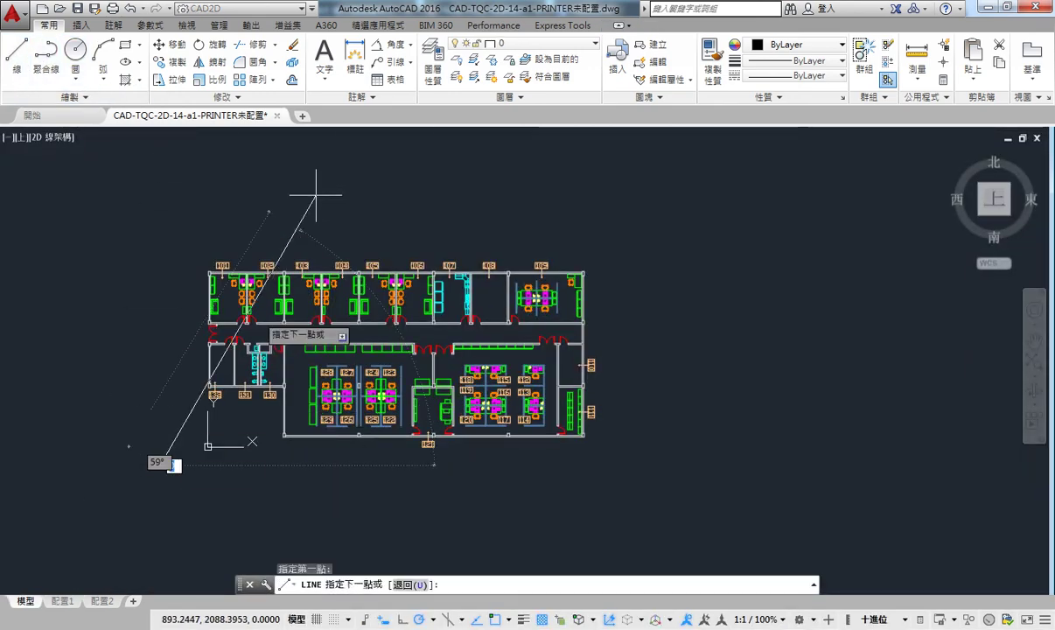
left_click(316, 196)
left_click(513, 469)
left_click(659, 221)
key("Escape")
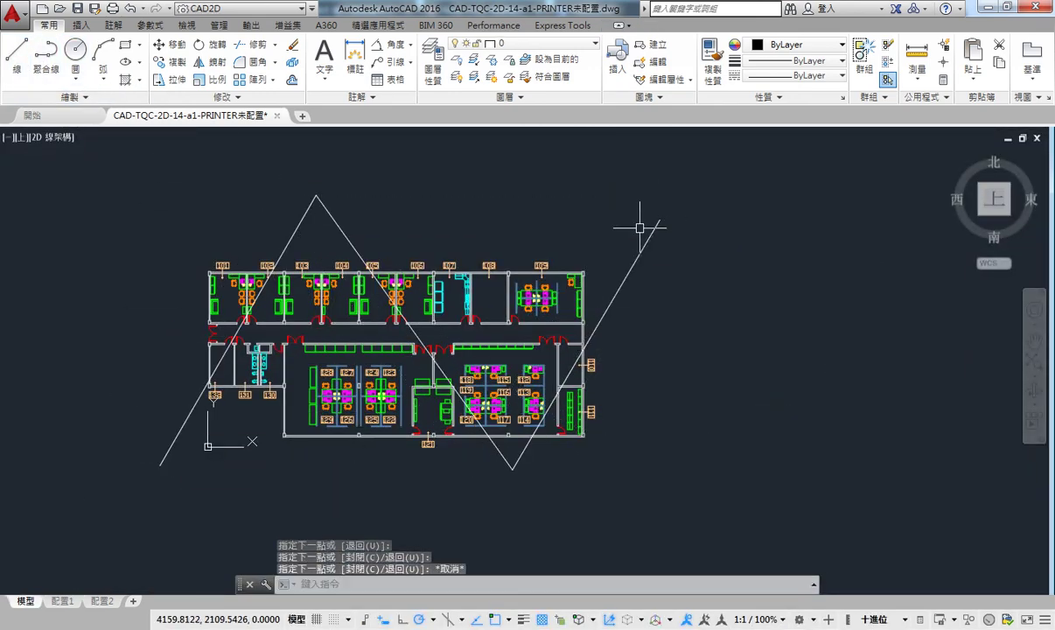
- On Layout 1, draw a large circle left of the viewport so it overlaps it
left_click(74, 602)
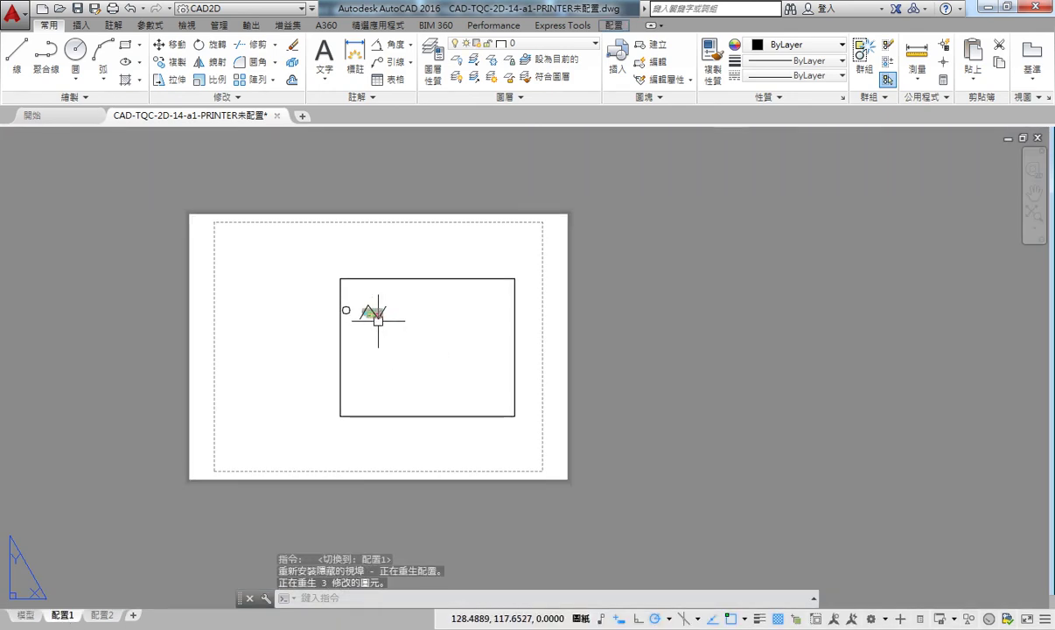
left_click(75, 50)
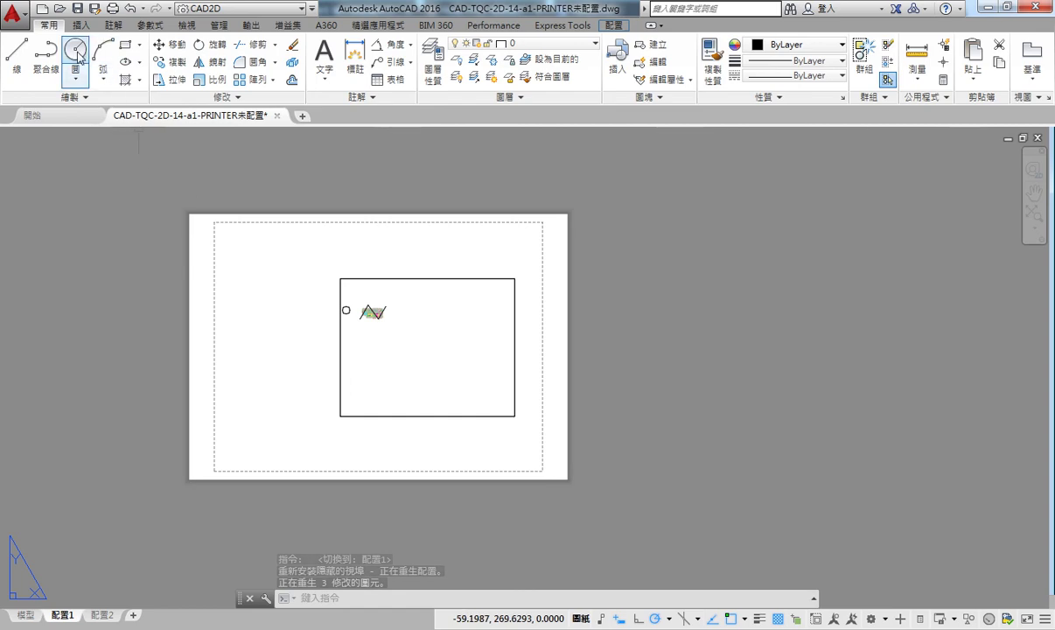
left_click(295, 306)
left_click(372, 320)
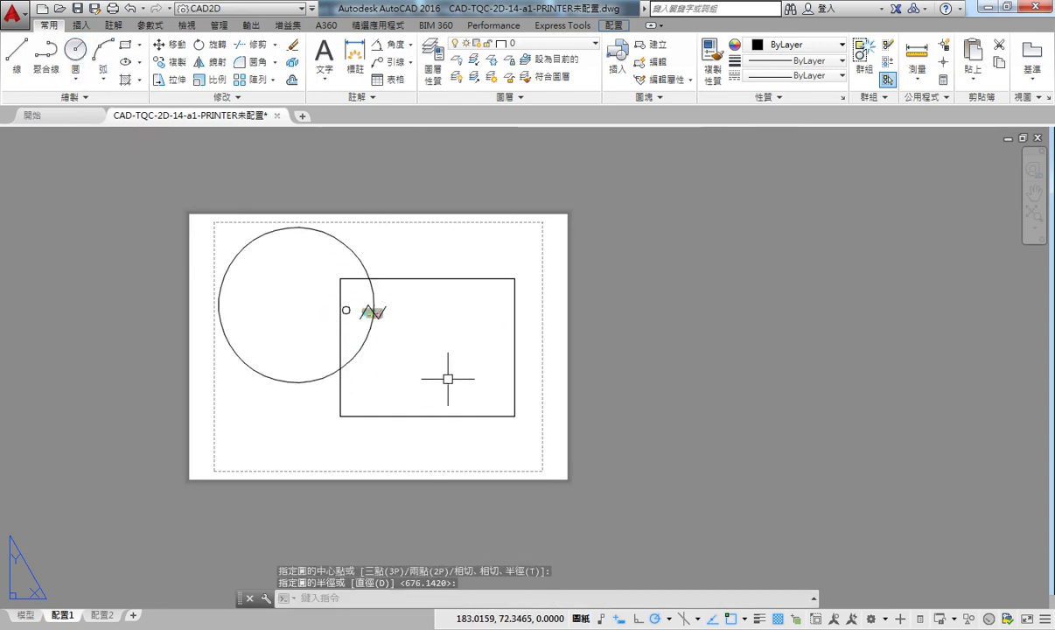
left_click(26, 615)
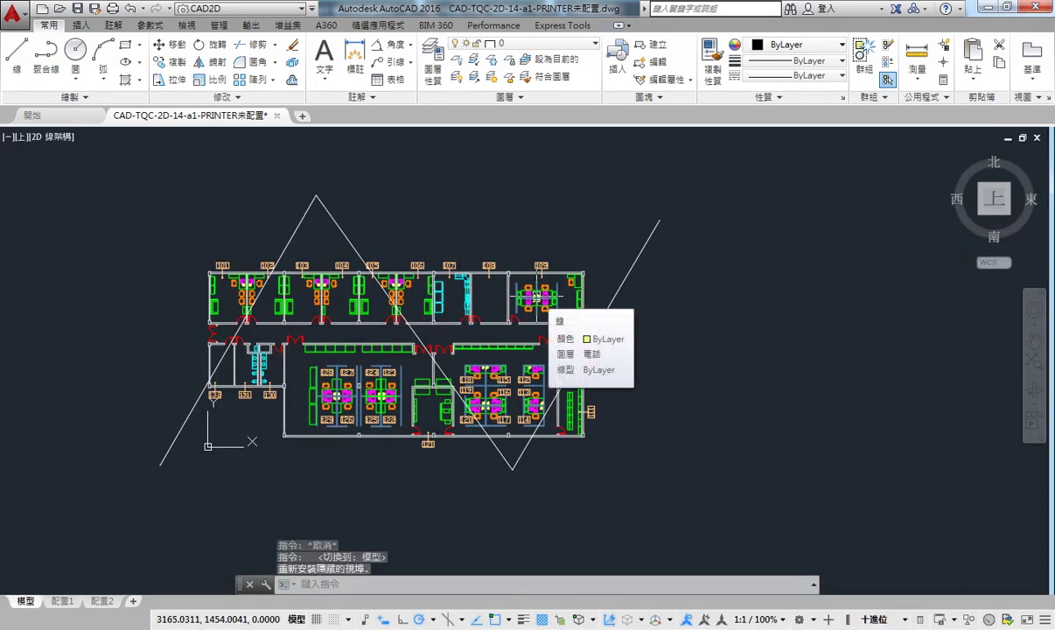
left_click(61, 602)
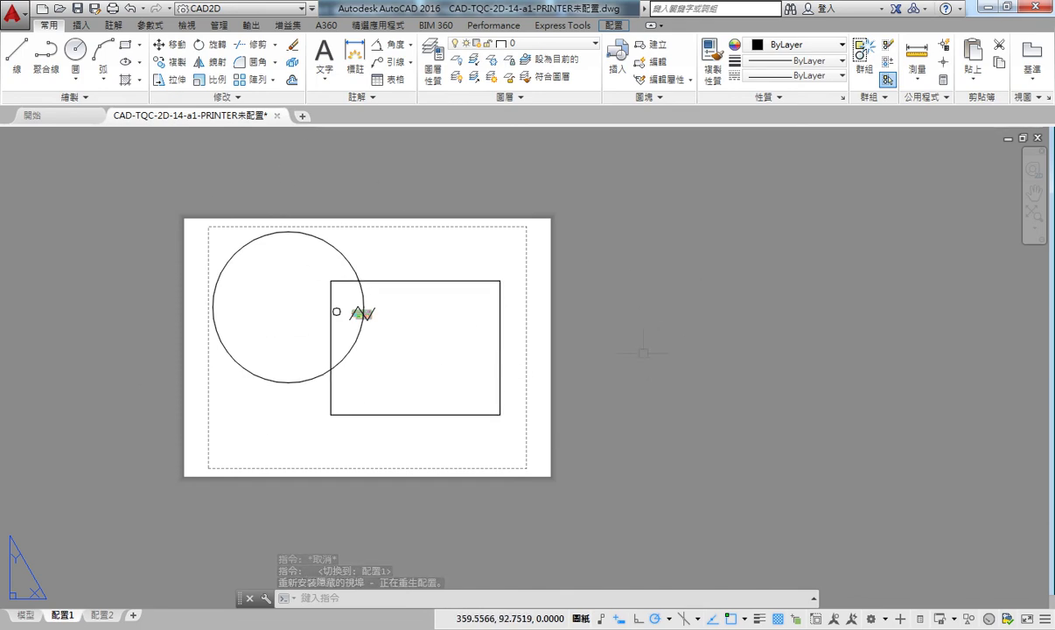
- Inside the viewport, draw a V-shaped pair of lines with the L command
double_click(443, 339)
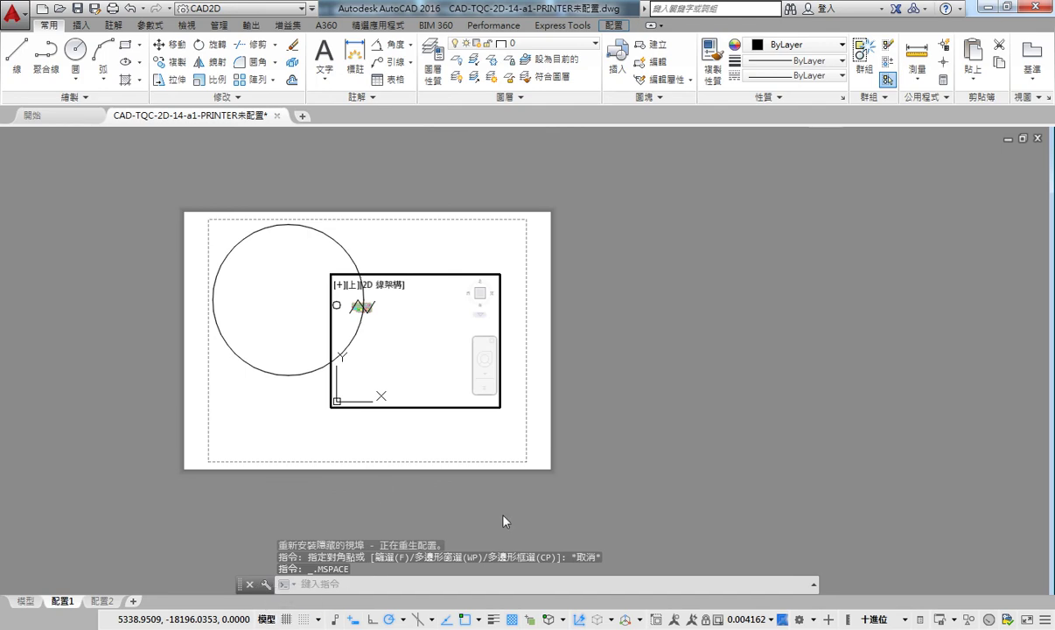
type("L")
key("Return")
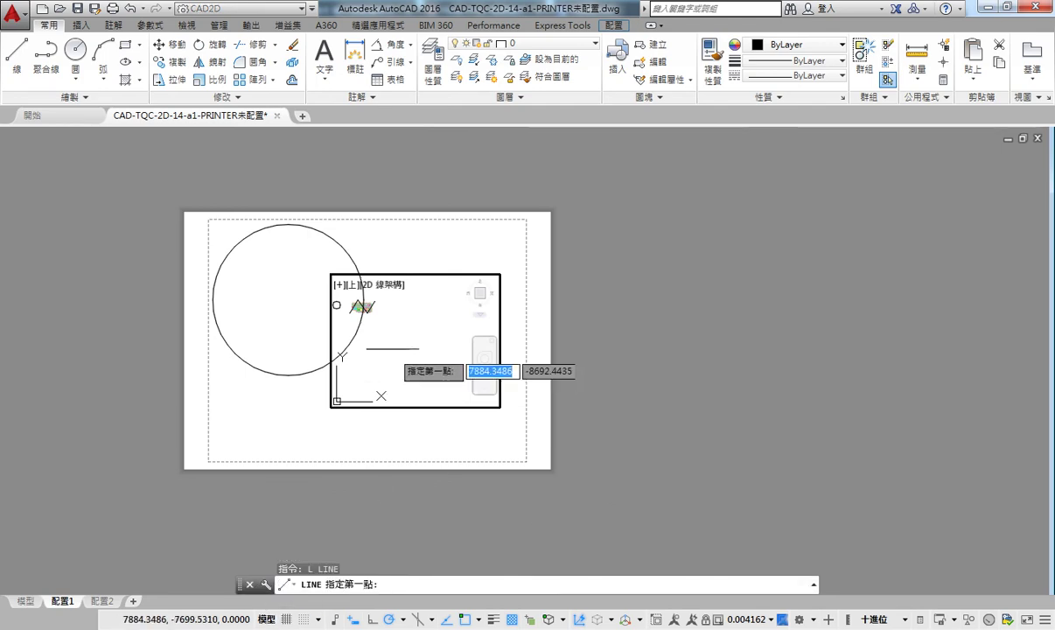
left_click(385, 351)
left_click(425, 393)
left_click(453, 320)
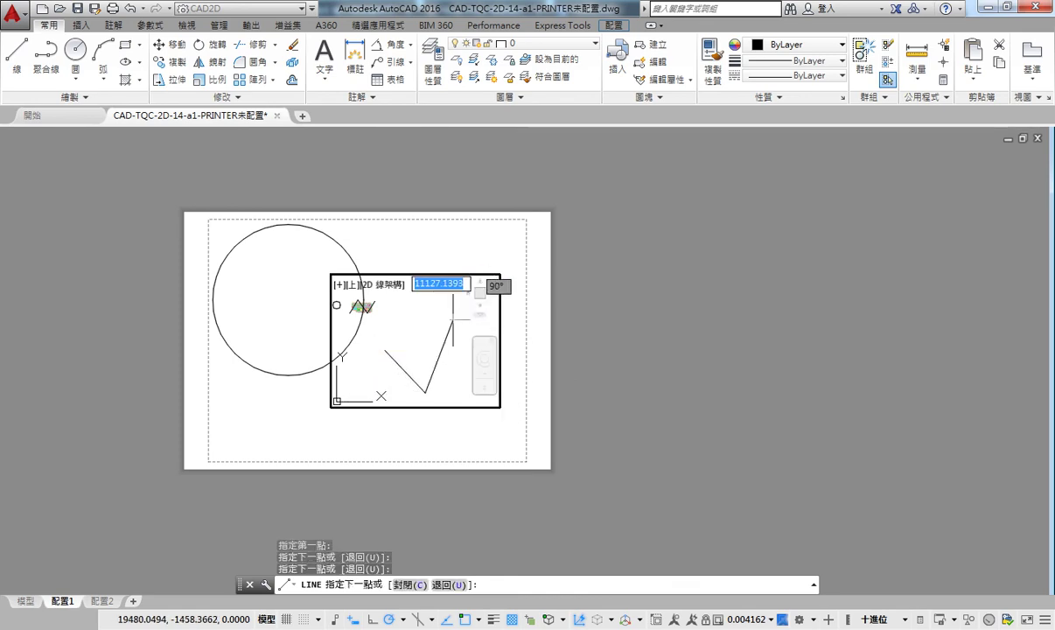
key("Return")
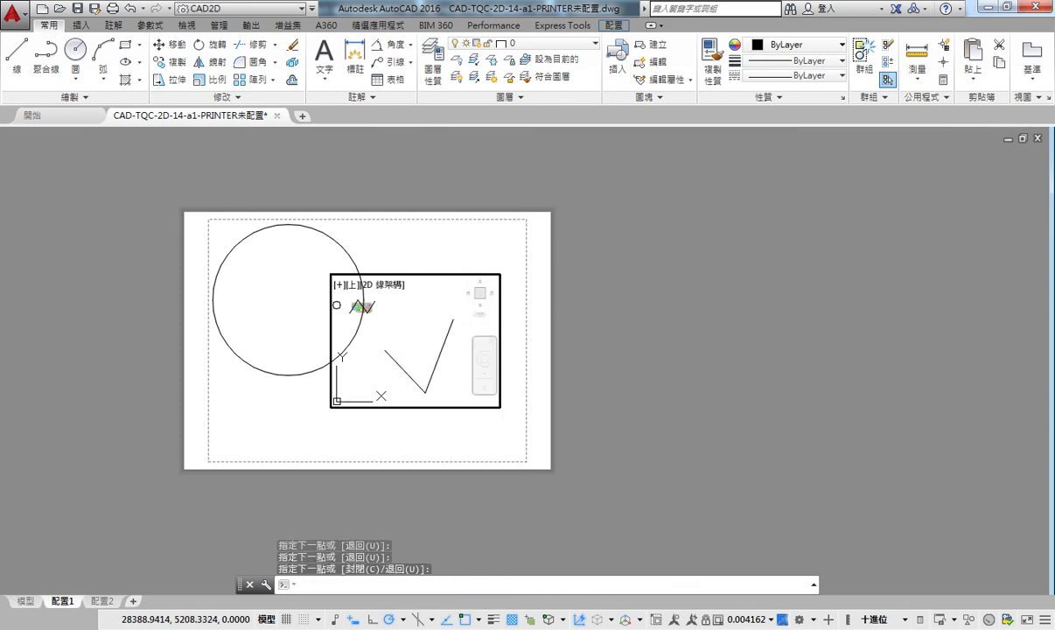
- Check the new V lines in model space, panning and zooming out, then return to Layout 1
left_click(26, 601)
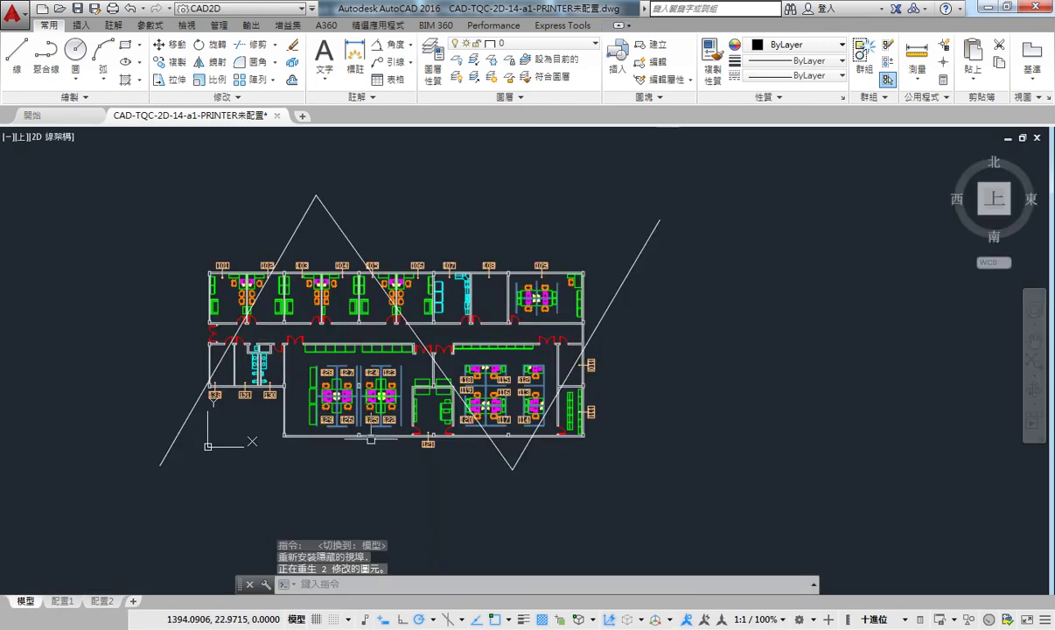
middle_click_drag(634, 432, 455, 262)
scroll(455, 262, "down", 4)
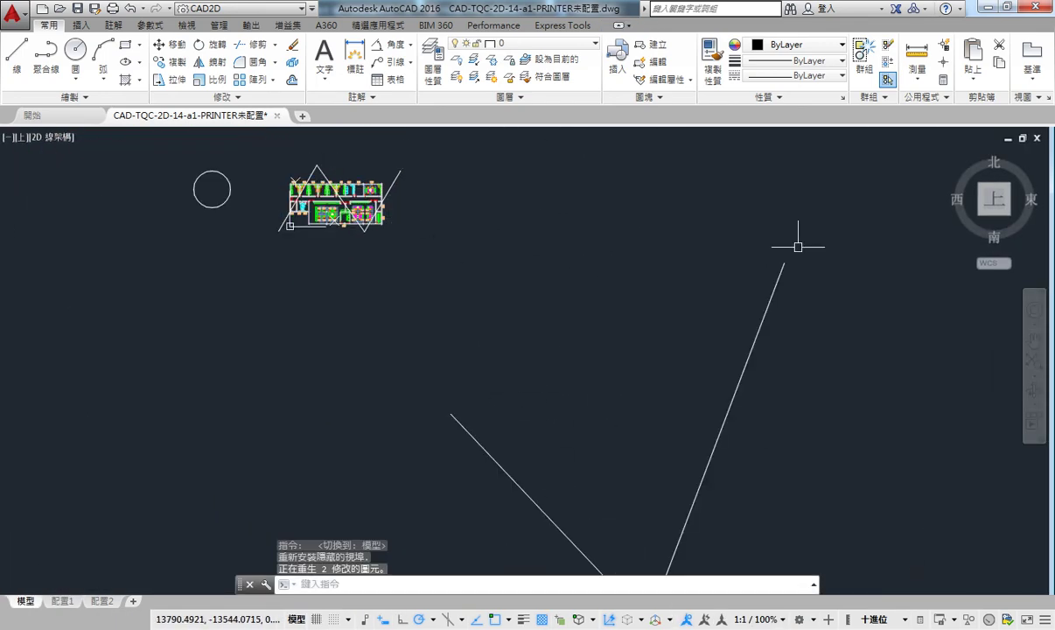
scroll(604, 292, "down", 3)
scroll(560, 310, "down", 2)
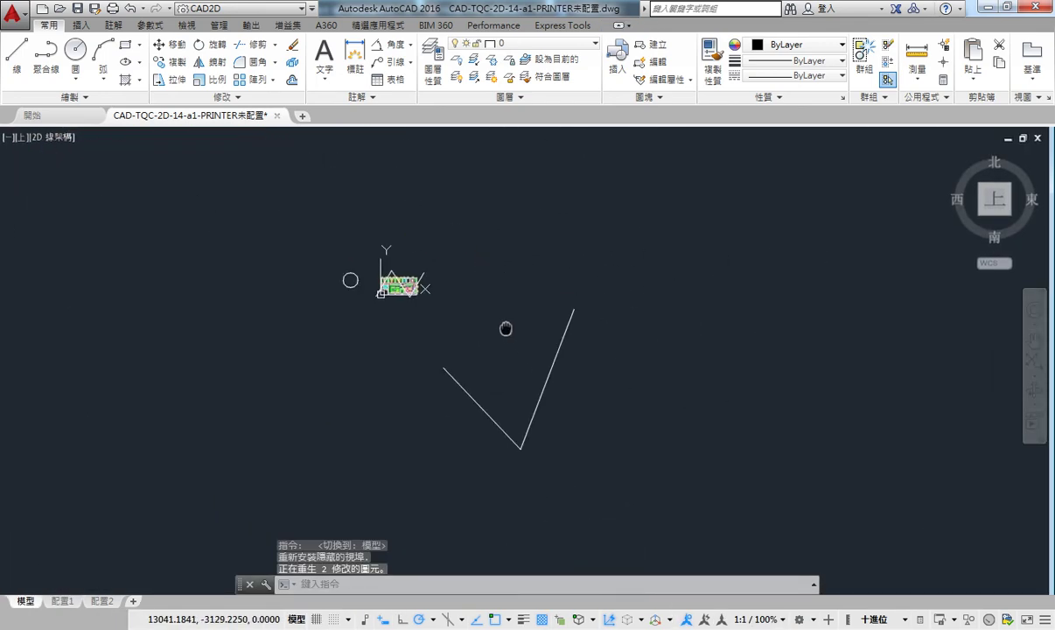
left_click(69, 602)
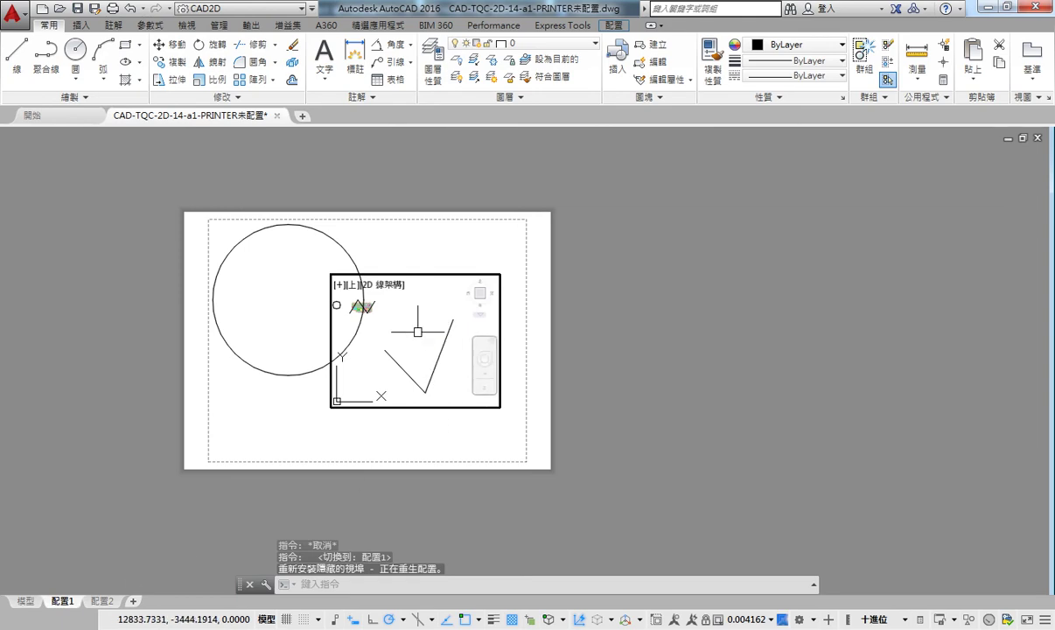
- Exit the viewport to paper space and zoom out to show the whole Layout 1 sheet
double_click(543, 337)
scroll(441, 340, "up", 5)
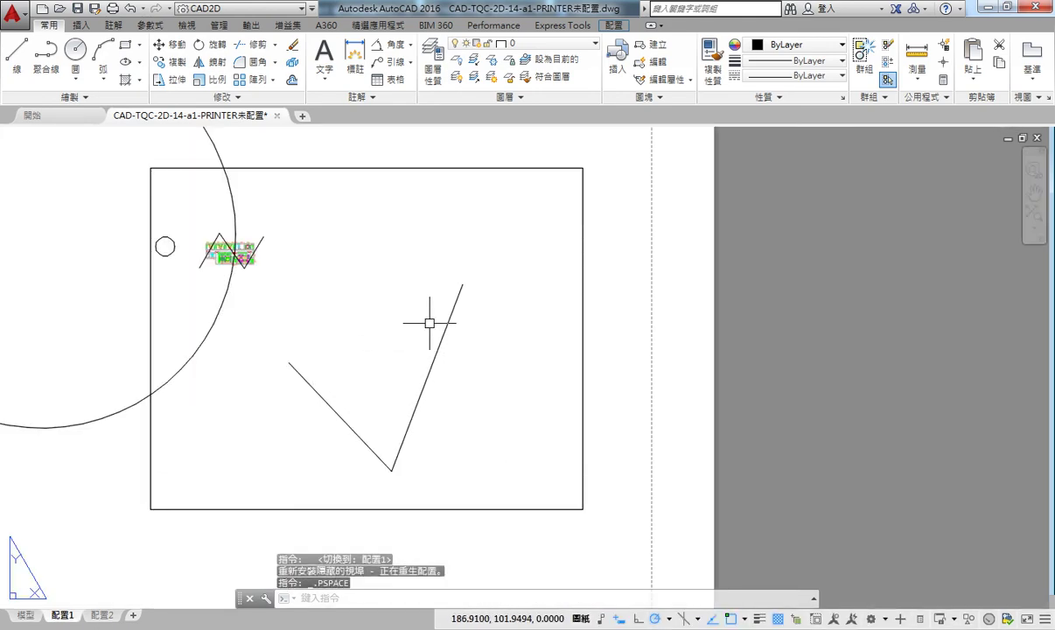
scroll(429, 323, "down", 2)
scroll(414, 332, "down", 1)
scroll(452, 370, "down", 2)
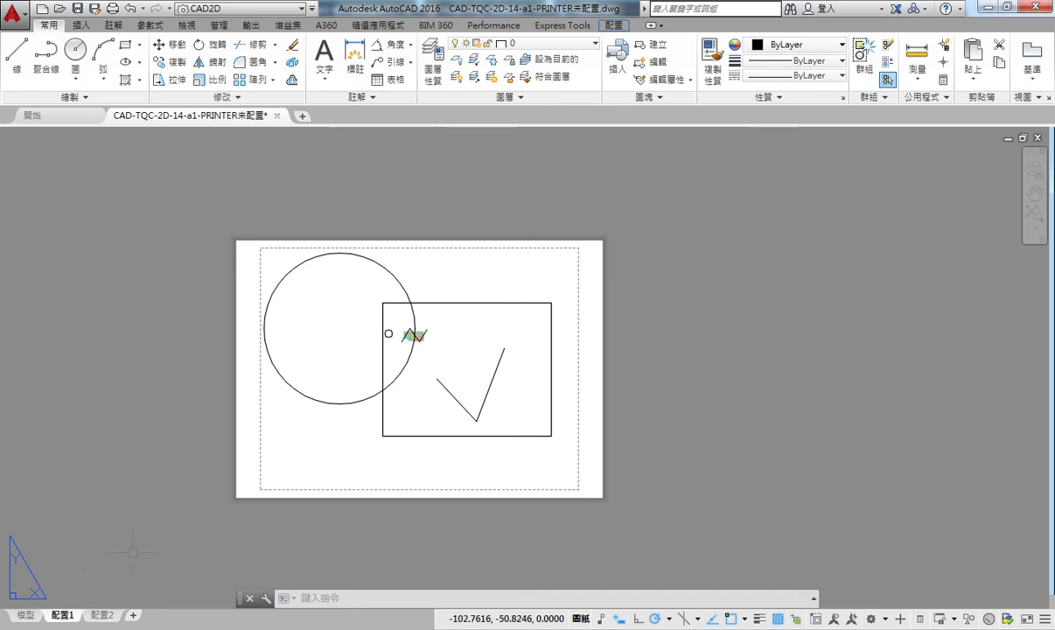
left_click(26, 615)
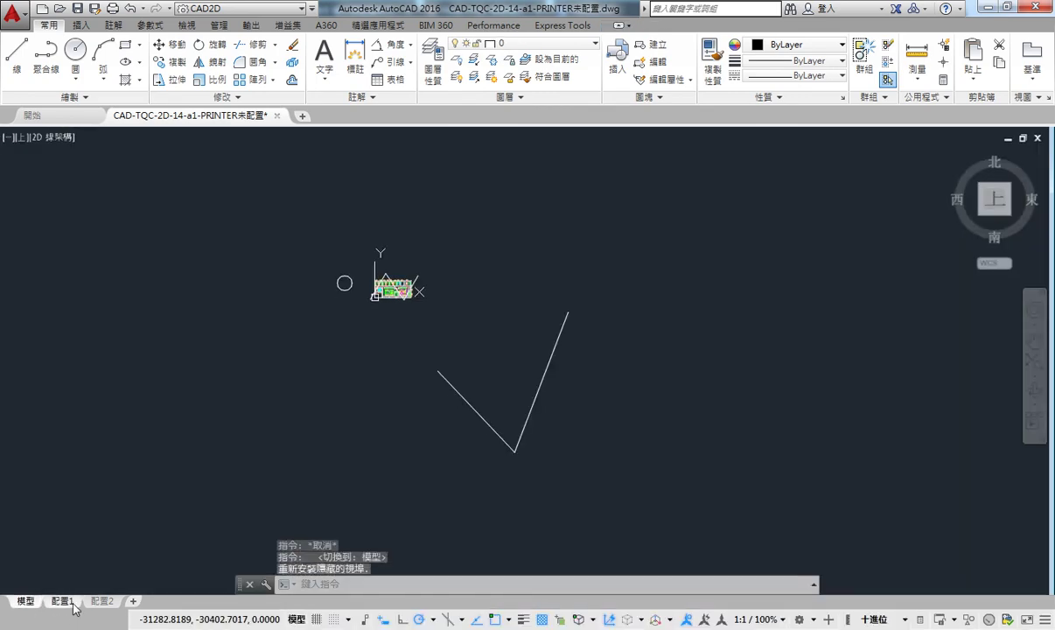
left_click(63, 615)
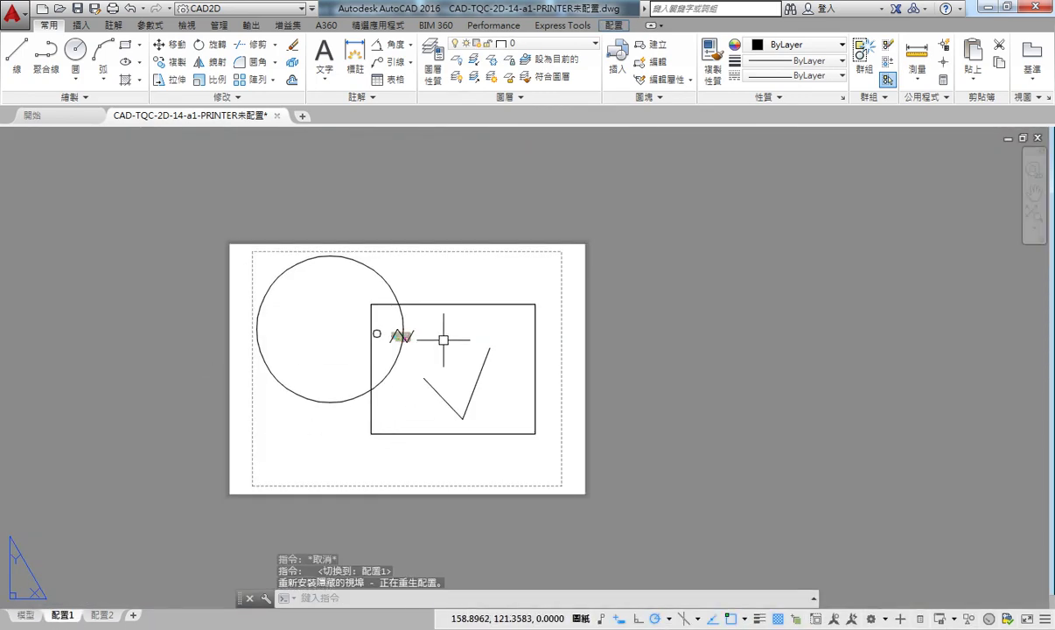